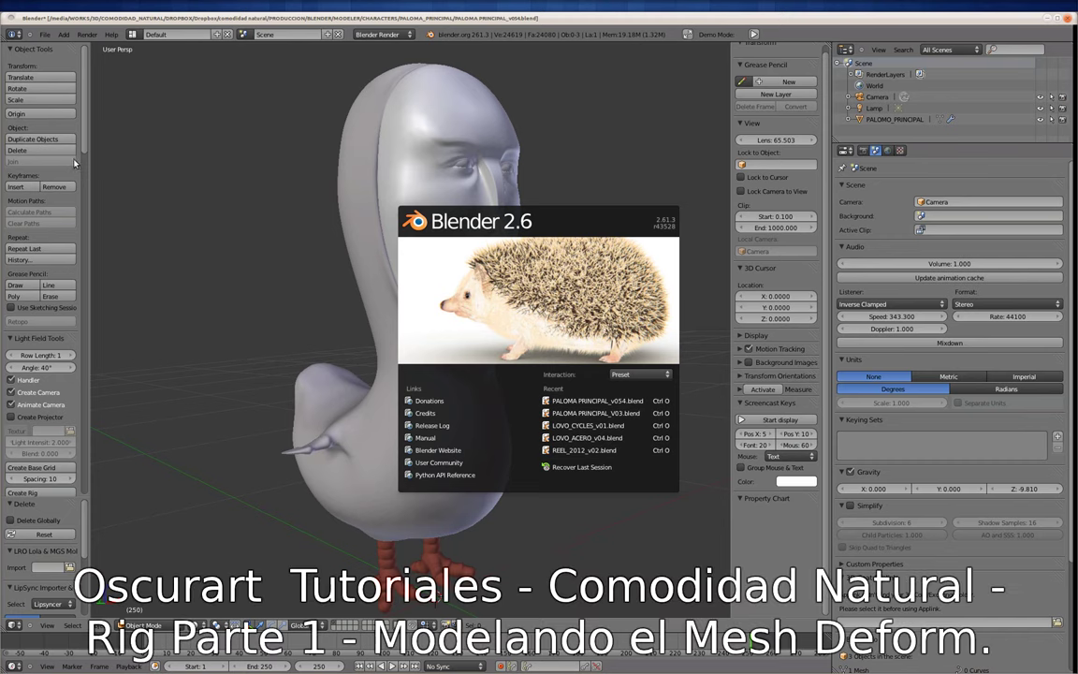
Step: Add a new plane mesh and delete all of its vertices in Edit Mode
{"action": "mouse_move", "coordinate": [283, 356]}
{"action": "middle_mouse_down"}
{"action": "mouse_move", "coordinate": [282, 368]}
{"action": "mouse_move", "coordinate": [383, 394]}
{"action": "middle_mouse_up"}
{"action": "key", "text": "shift+a"}
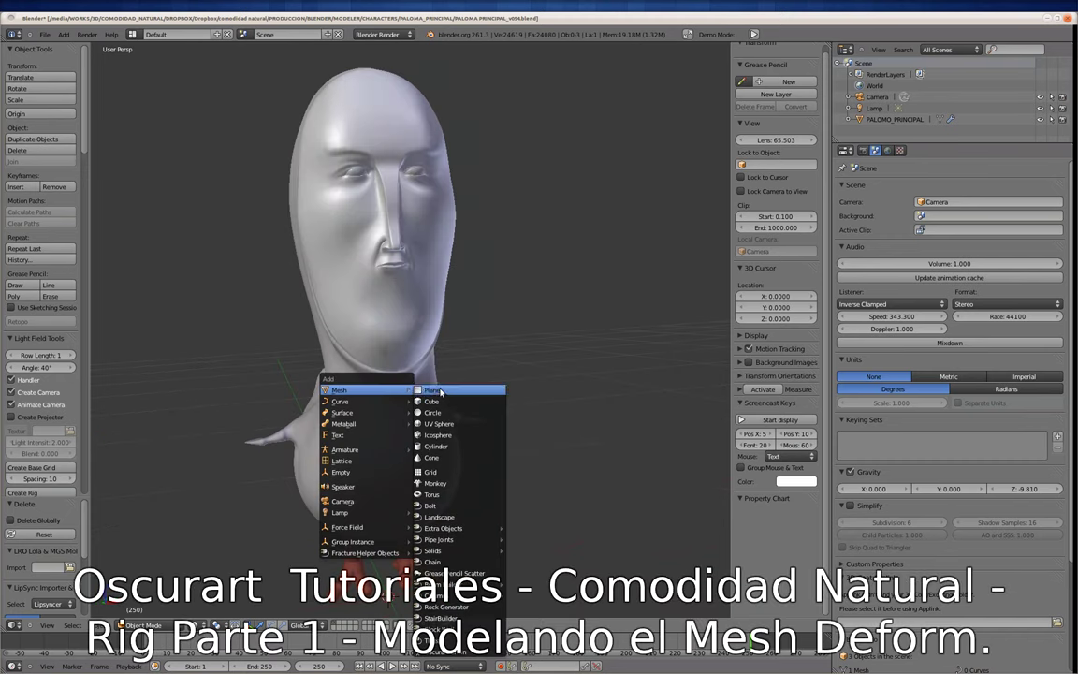
{"action": "left_click", "coordinate": [430, 387]}
{"action": "scroll", "coordinate": [325, 405], "scroll_direction": "down", "scroll_amount": 3}
{"action": "key", "text": "Tab"}
{"action": "key", "text": "s"}
{"action": "left_click", "coordinate": [603, 402]}
{"action": "key", "text": "x"}
{"action": "left_click", "coordinate": [553, 363]}
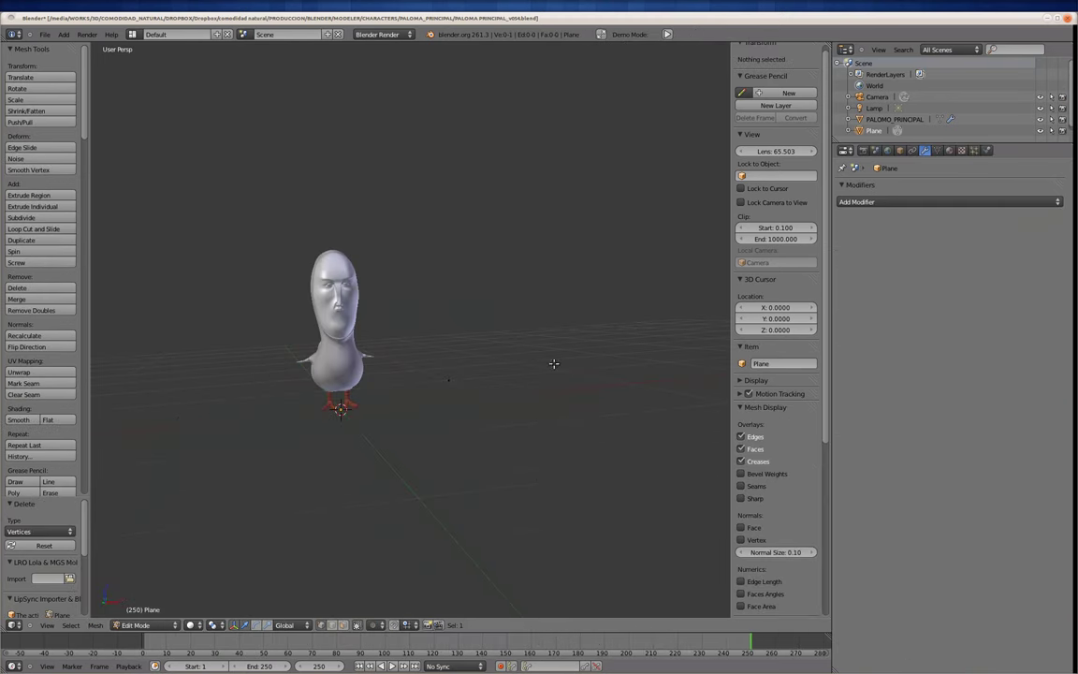
Step: Add a Mirror modifier to the mesh with Clipping enabled
{"action": "left_click", "coordinate": [927, 201]}
{"action": "left_click", "coordinate": [806, 282]}
{"action": "left_click", "coordinate": [902, 279]}
Step: In Right Ortho view, place a chain of vertices along the pigeon's underside from chest to tail
{"action": "scroll", "coordinate": [399, 447], "scroll_direction": "up", "scroll_amount": 3}
{"action": "left_click", "coordinate": [383, 440], "text": "ctrl"}
{"action": "key", "text": "KP_3"}
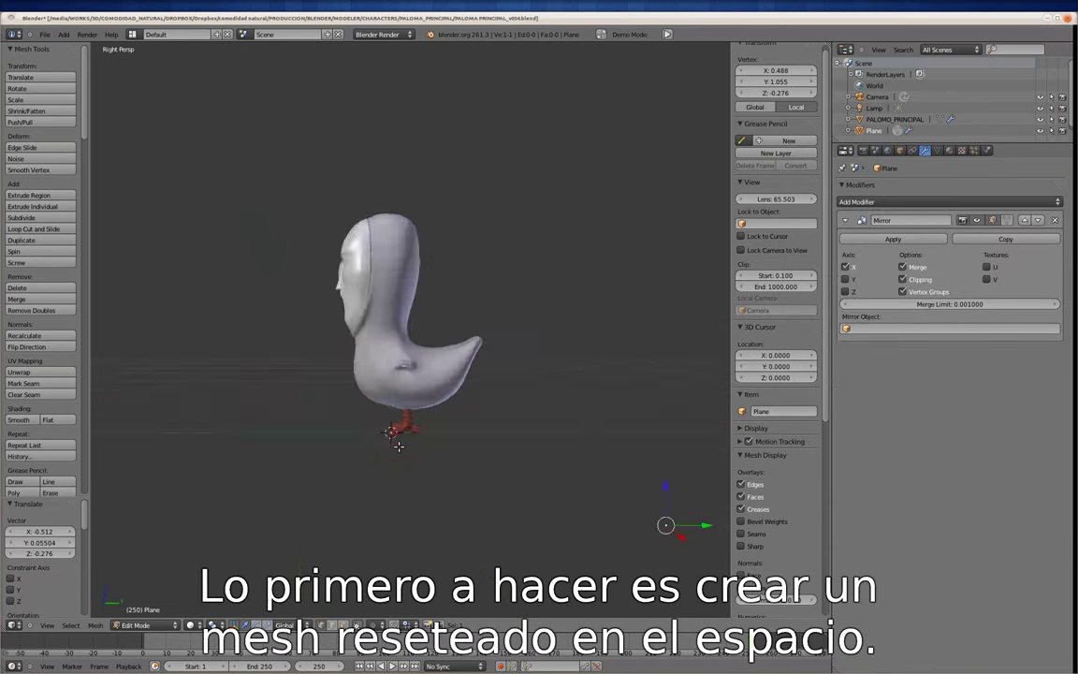
{"action": "scroll", "coordinate": [556, 476], "scroll_direction": "up", "scroll_amount": 2}
{"action": "key", "text": "g"}
{"action": "left_click", "coordinate": [363, 493]}
{"action": "scroll", "coordinate": [363, 493], "scroll_direction": "up", "scroll_amount": 2}
{"action": "key", "text": "g"}
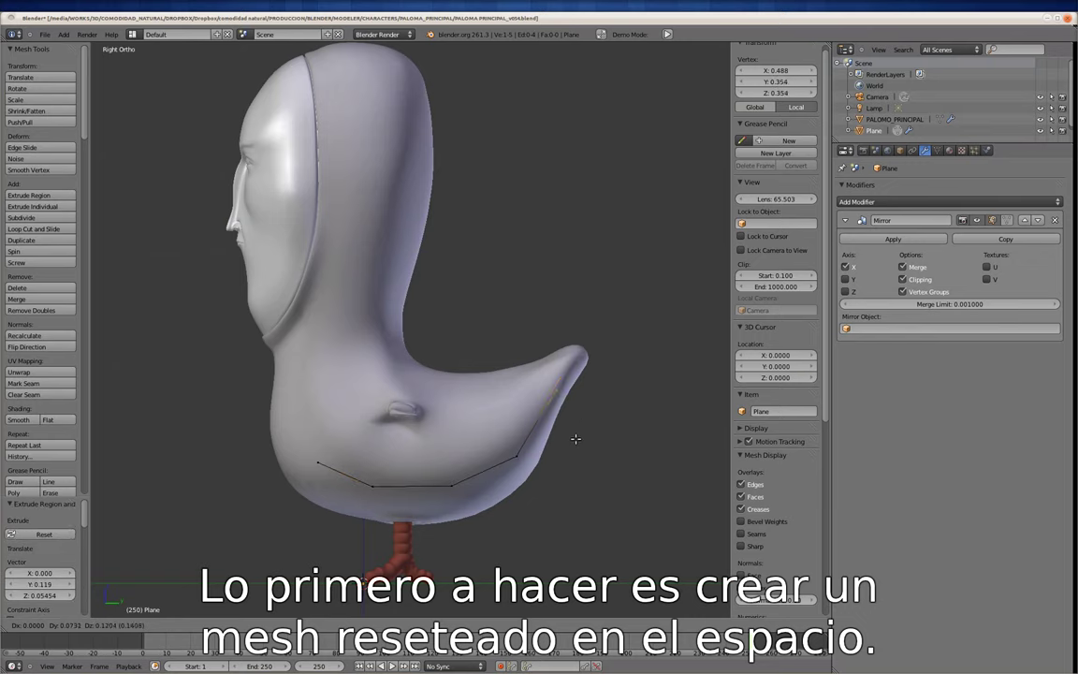
{"action": "left_click", "coordinate": [619, 375]}
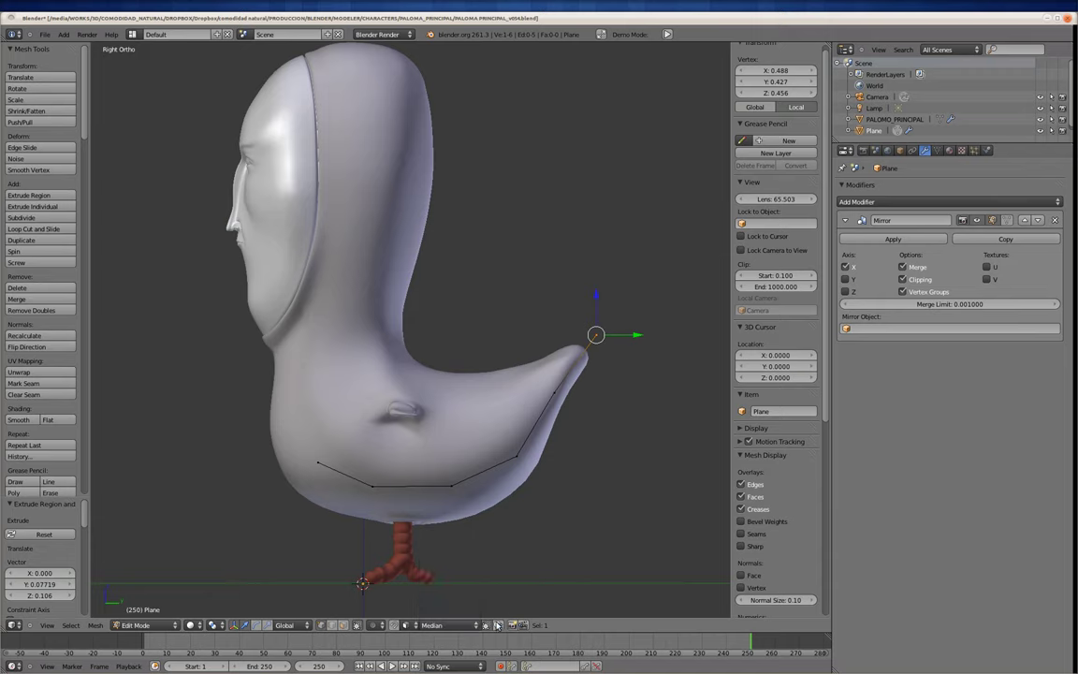
Step: Adjust a vertex on the underside chain and move the selection along X
{"action": "right_click", "coordinate": [370, 486]}
{"action": "key", "text": "g"}
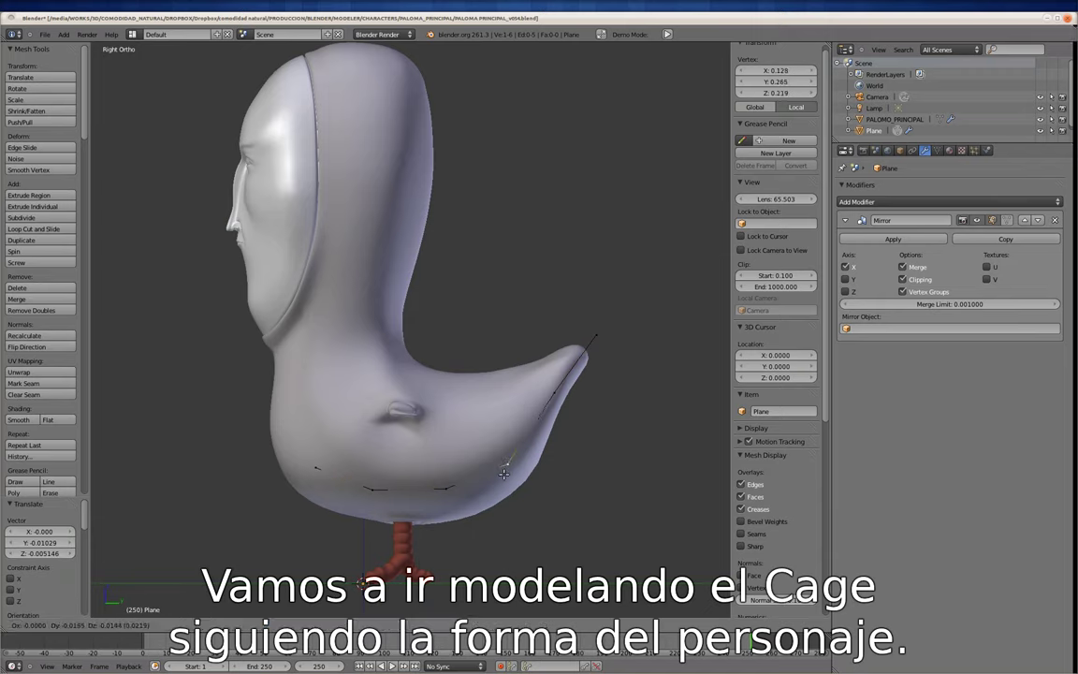
{"action": "mouse_move", "coordinate": [541, 432]}
{"action": "middle_mouse_down"}
{"action": "mouse_move", "coordinate": [301, 402]}
{"action": "mouse_move", "coordinate": [277, 457]}
{"action": "middle_mouse_up"}
{"action": "key", "text": "g"}
{"action": "key", "text": "x"}
Step: Select the whole edge chain and extrude it into a strip of faces
{"action": "right_click", "coordinate": [254, 428]}
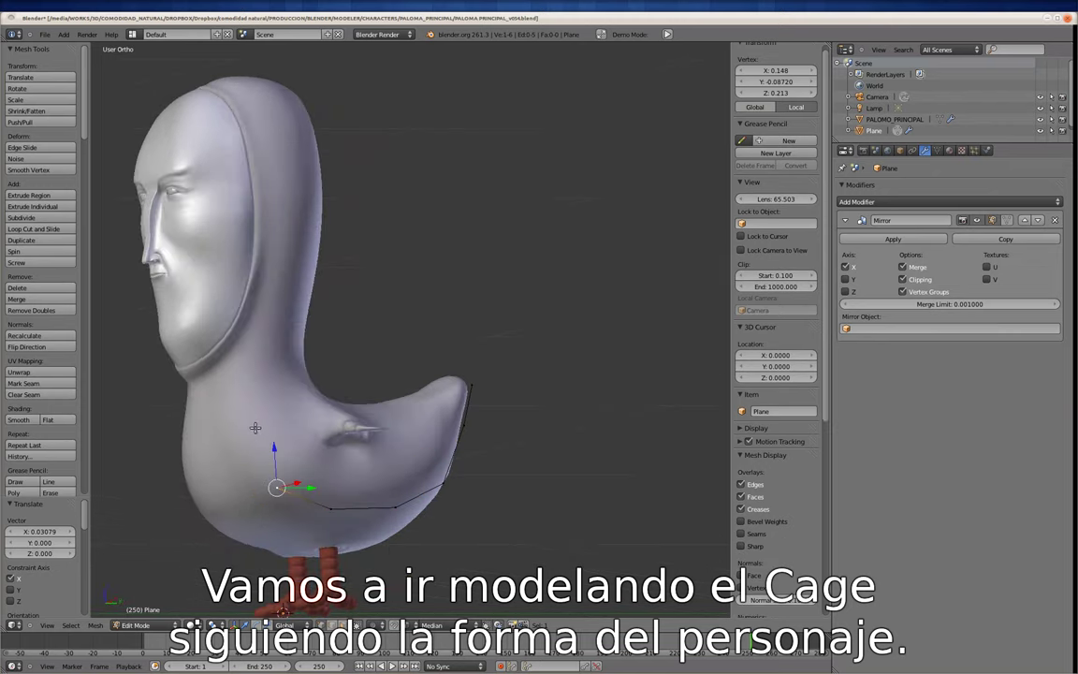
{"action": "key", "text": "a"}
{"action": "middle_click_drag", "start_coordinate": [436, 433], "coordinate": [399, 392]}
{"action": "key", "text": "e"}
{"action": "key", "text": "z"}
{"action": "left_click", "coordinate": [438, 457]}
Step: Reposition cage vertices and an edge so the strip hugs the pigeon's belly and chest
{"action": "mouse_move", "coordinate": [438, 458]}
{"action": "middle_mouse_down"}
{"action": "mouse_move", "coordinate": [462, 422]}
{"action": "mouse_move", "coordinate": [440, 454]}
{"action": "mouse_move", "coordinate": [452, 398]}
{"action": "middle_mouse_up"}
{"action": "right_click", "coordinate": [445, 452]}
{"action": "key", "text": "g"}
{"action": "left_click", "coordinate": [441, 460]}
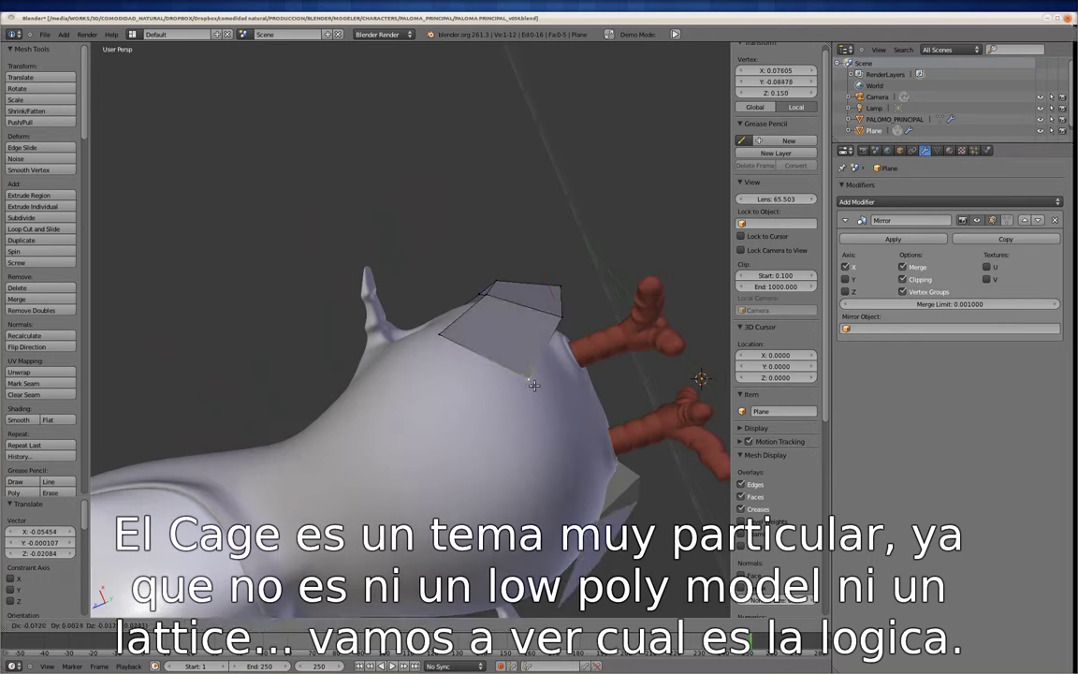
{"action": "middle_click_drag", "start_coordinate": [452, 403], "coordinate": [491, 436]}
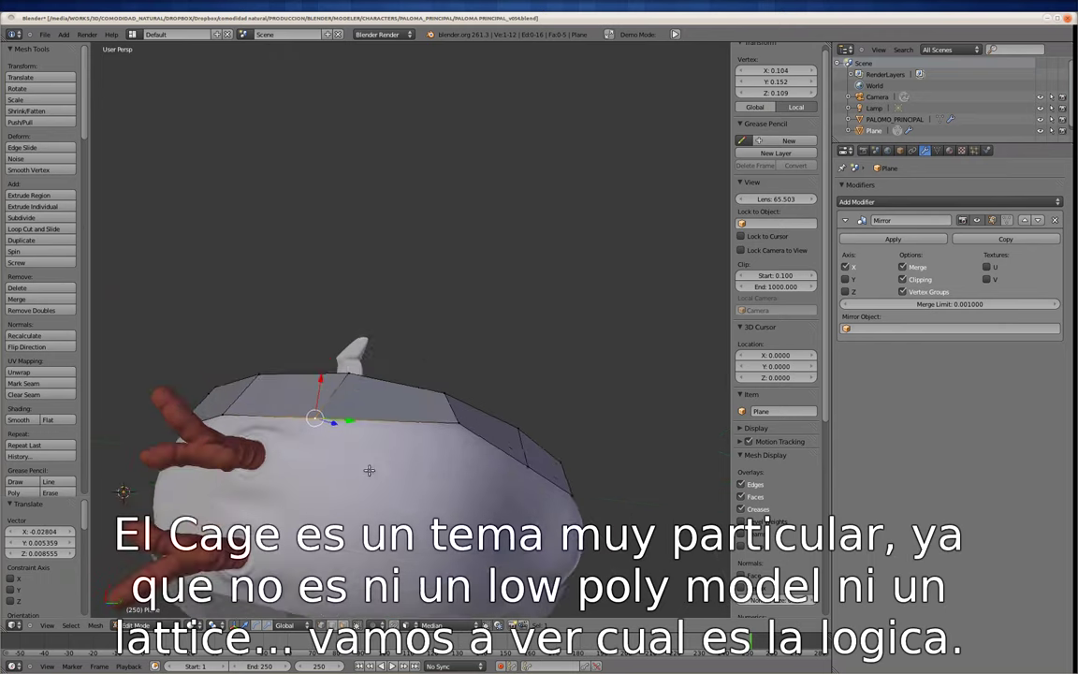
{"action": "right_click", "coordinate": [492, 435]}
{"action": "key", "text": "g"}
{"action": "left_click", "coordinate": [567, 501]}
{"action": "mouse_move", "coordinate": [566, 500]}
{"action": "middle_mouse_down"}
{"action": "mouse_move", "coordinate": [357, 427]}
{"action": "mouse_move", "coordinate": [370, 294]}
{"action": "middle_mouse_up"}
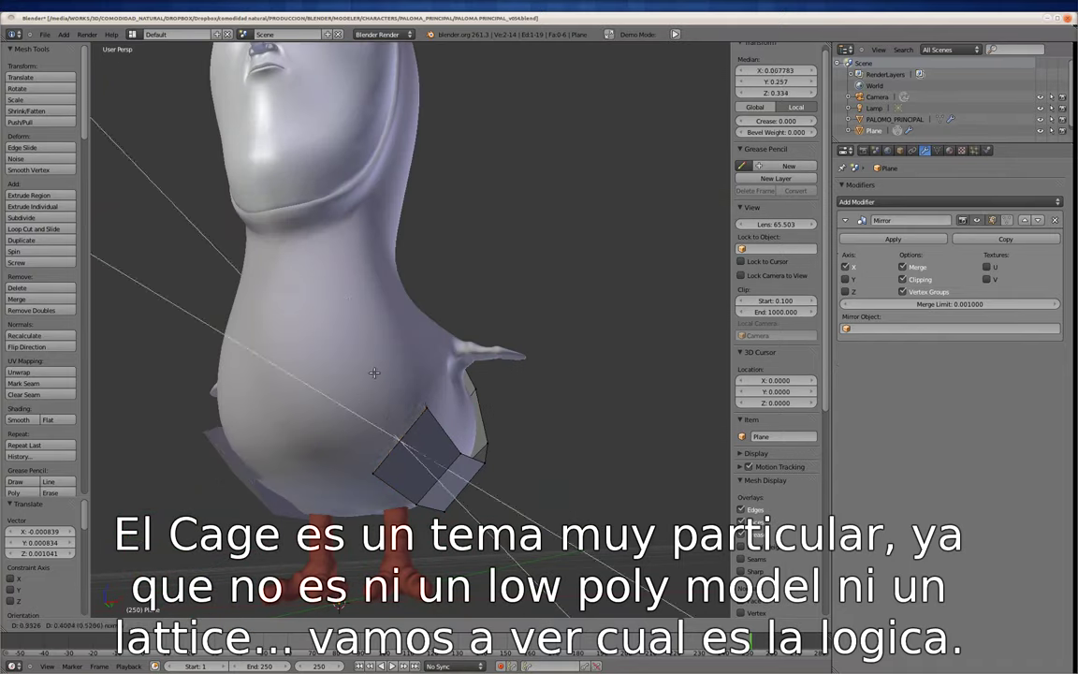
{"action": "right_click", "coordinate": [370, 294]}
{"action": "key", "text": "g"}
{"action": "left_click", "coordinate": [342, 348]}
Step: Select cage vertices, an edge and a face near the neck to check the shape
{"action": "right_click", "coordinate": [304, 280]}
{"action": "mouse_move", "coordinate": [304, 281]}
{"action": "middle_mouse_down"}
{"action": "mouse_move", "coordinate": [496, 312]}
{"action": "mouse_move", "coordinate": [290, 356]}
{"action": "mouse_move", "coordinate": [494, 343]}
{"action": "mouse_move", "coordinate": [472, 394]}
{"action": "middle_mouse_up"}
{"action": "right_click", "coordinate": [290, 356], "text": "shift"}
{"action": "right_click", "coordinate": [493, 344]}
{"action": "right_click_drag", "start_coordinate": [473, 394], "coordinate": [475, 397]}
{"action": "mouse_move", "coordinate": [531, 408]}
{"action": "middle_mouse_down"}
{"action": "mouse_move", "coordinate": [352, 472]}
{"action": "mouse_move", "coordinate": [395, 278]}
{"action": "middle_mouse_up"}
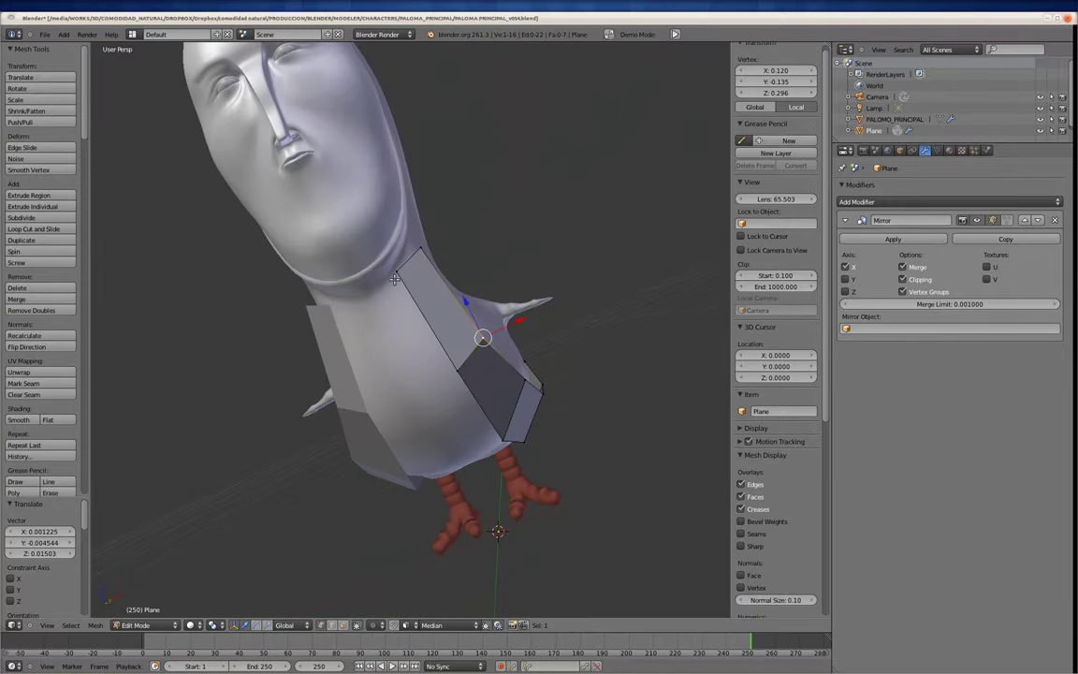
Step: Select both vertices of a cage edge and move it along X
{"action": "right_click", "coordinate": [395, 278]}
{"action": "right_click", "coordinate": [459, 361], "text": "shift"}
{"action": "left_click", "coordinate": [422, 381]}
{"action": "middle_click_drag", "start_coordinate": [422, 381], "coordinate": [361, 364]}
{"action": "mouse_move", "coordinate": [335, 452]}
{"action": "middle_mouse_down"}
{"action": "mouse_move", "coordinate": [422, 374]}
{"action": "mouse_move", "coordinate": [514, 314]}
{"action": "middle_mouse_up"}
Step: Shrink an edge loop toward the body and merge two chest vertices into one
{"action": "right_click", "coordinate": [514, 314], "text": "alt"}
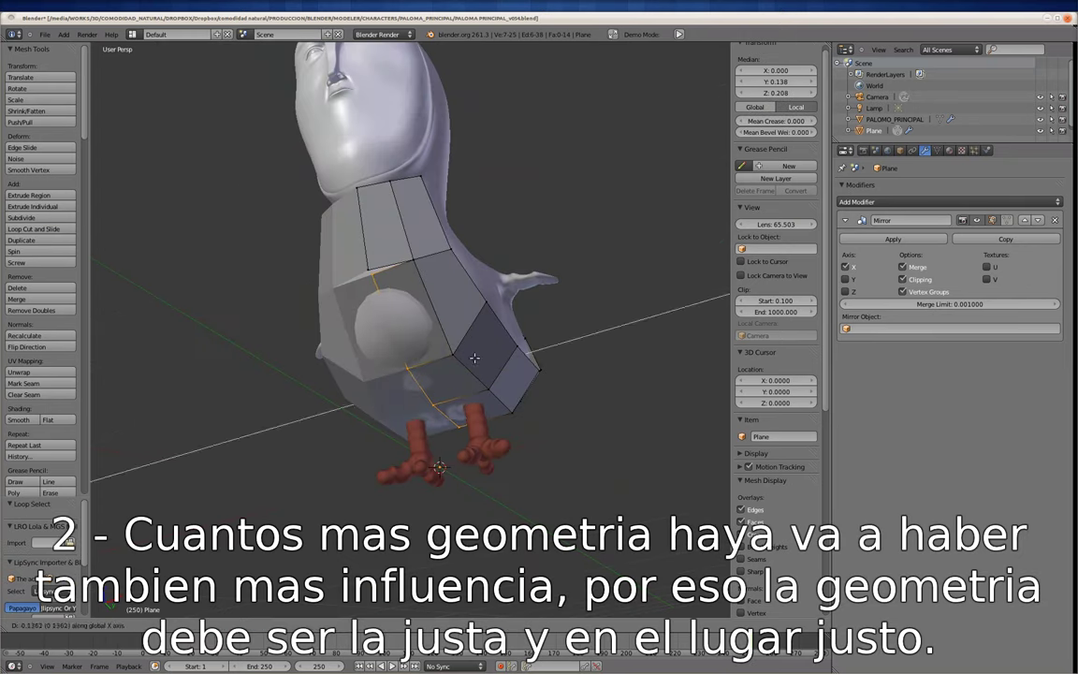
{"action": "key", "text": "alt+s"}
{"action": "left_click", "coordinate": [449, 379]}
{"action": "left_click", "coordinate": [404, 376]}
{"action": "mouse_move", "coordinate": [404, 377]}
{"action": "middle_mouse_down"}
{"action": "mouse_move", "coordinate": [417, 348]}
{"action": "mouse_move", "coordinate": [421, 383]}
{"action": "middle_mouse_up"}
Step: Move a body cage edge into place and return to the right side orthographic view
{"action": "scroll", "coordinate": [421, 384], "scroll_direction": "up", "scroll_amount": 2}
{"action": "right_click", "coordinate": [419, 391]}
{"action": "key", "text": "g"}
{"action": "mouse_move", "coordinate": [361, 442]}
{"action": "middle_mouse_down"}
{"action": "mouse_move", "coordinate": [533, 397]}
{"action": "mouse_move", "coordinate": [539, 385]}
{"action": "mouse_move", "coordinate": [642, 423]}
{"action": "mouse_move", "coordinate": [385, 339]}
{"action": "mouse_move", "coordinate": [374, 393]}
{"action": "middle_mouse_up"}
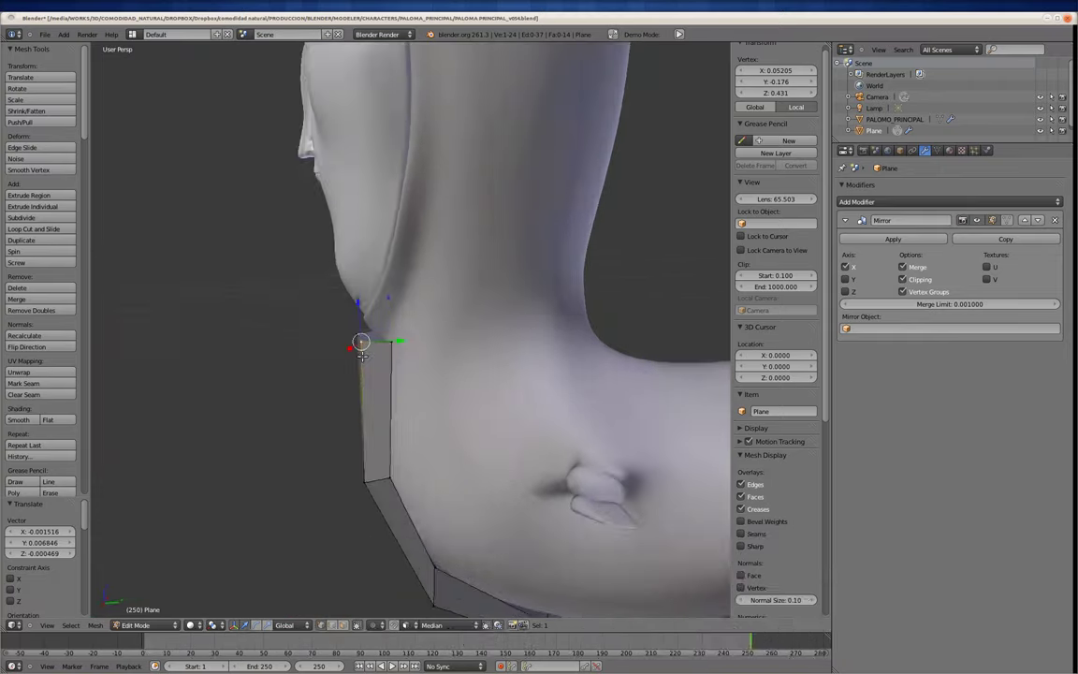
{"action": "scroll", "coordinate": [374, 393], "scroll_direction": "down", "scroll_amount": 3}
{"action": "scroll", "coordinate": [374, 393], "scroll_direction": "down", "scroll_amount": 2}
{"action": "key", "text": "KP_3"}
{"action": "scroll", "coordinate": [385, 464], "scroll_direction": "down", "scroll_amount": 1}
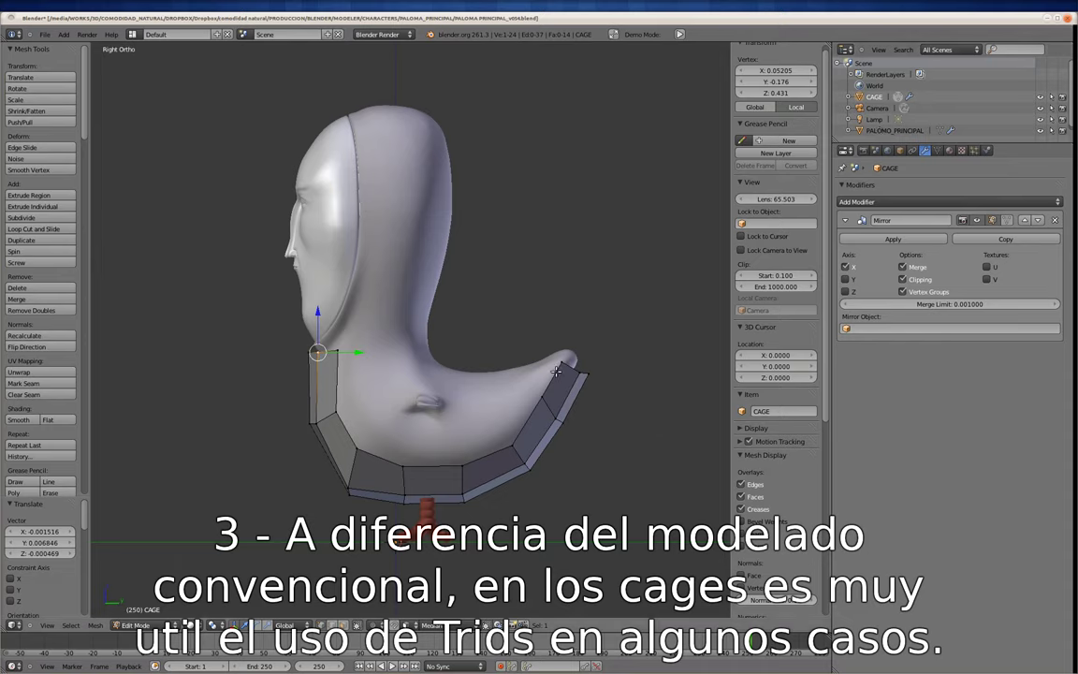
Step: Collapse the Mesh Tools and add-on panel headers so the Oscurart file tools show
{"action": "left_click", "coordinate": [47, 54]}
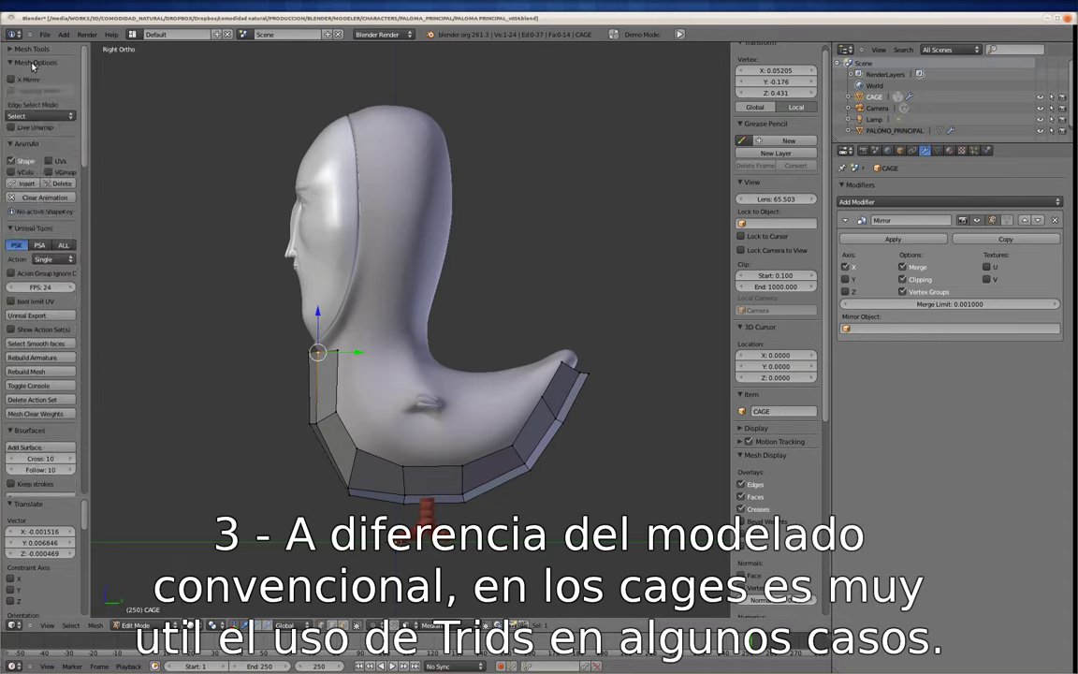
{"action": "left_click_drag", "start_coordinate": [26, 157], "coordinate": [28, 240]}
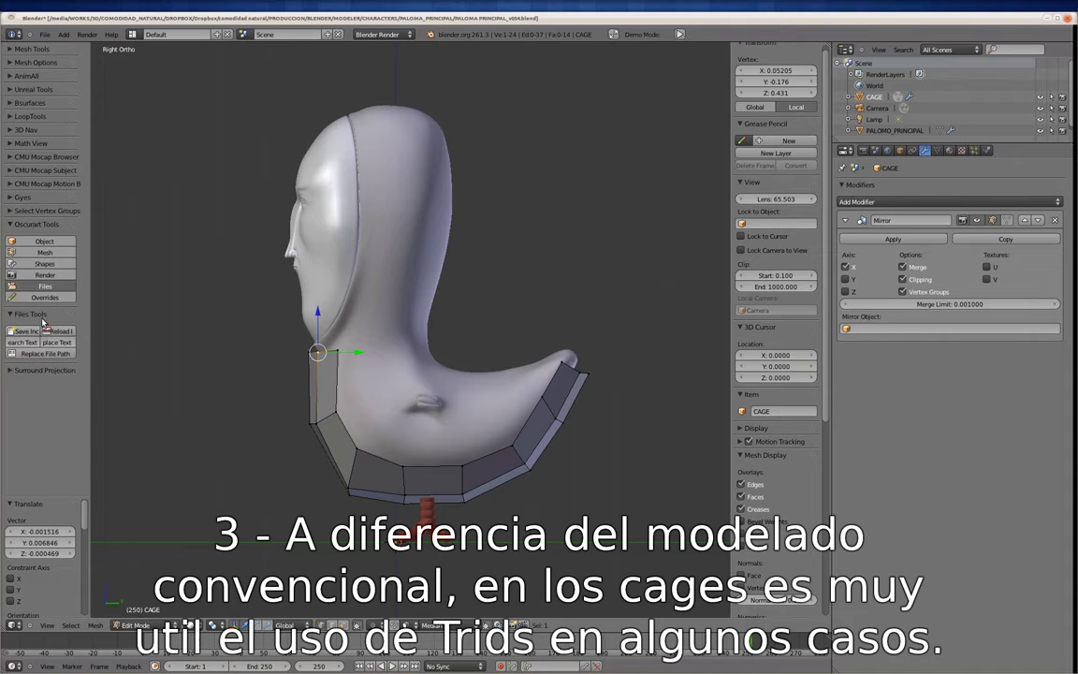
{"action": "scroll", "coordinate": [571, 374], "scroll_direction": "up", "scroll_amount": 4}
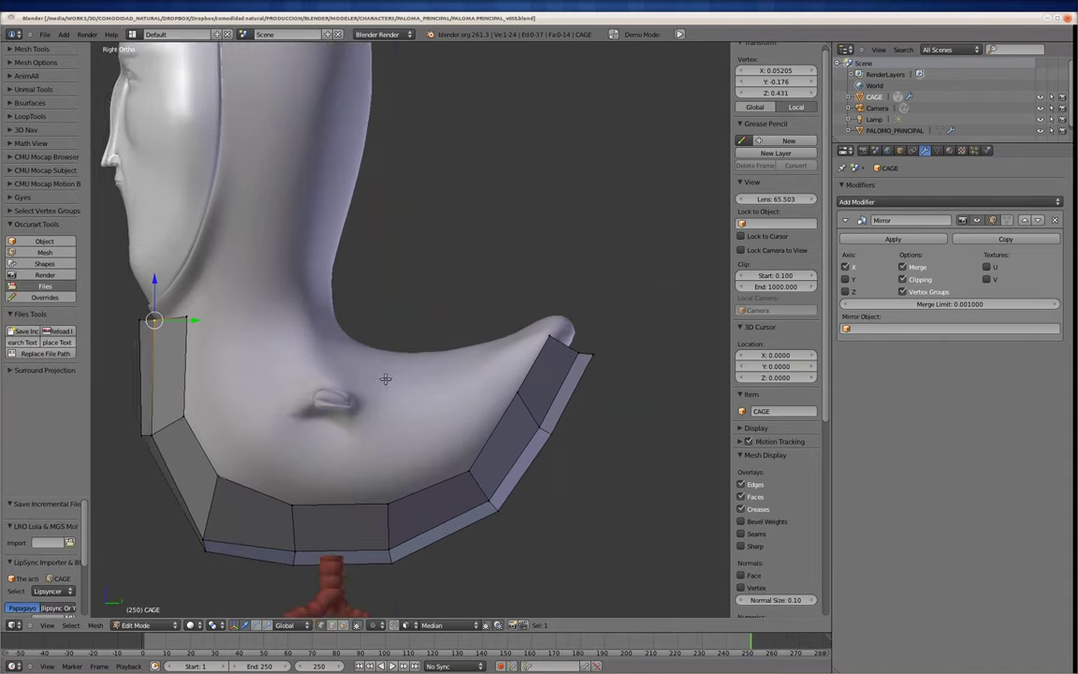
{"action": "right_click", "coordinate": [565, 375]}
{"action": "scroll", "coordinate": [337, 264], "scroll_direction": "down", "scroll_amount": 1}
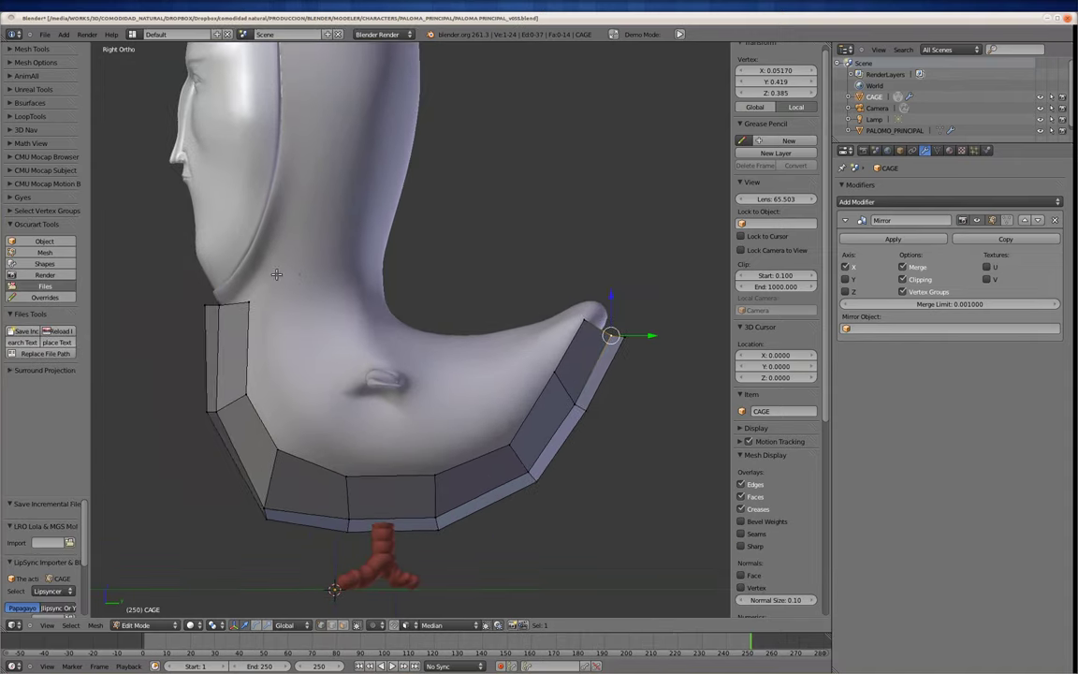
{"action": "left_click_drag", "start_coordinate": [381, 328], "coordinate": [242, 432]}
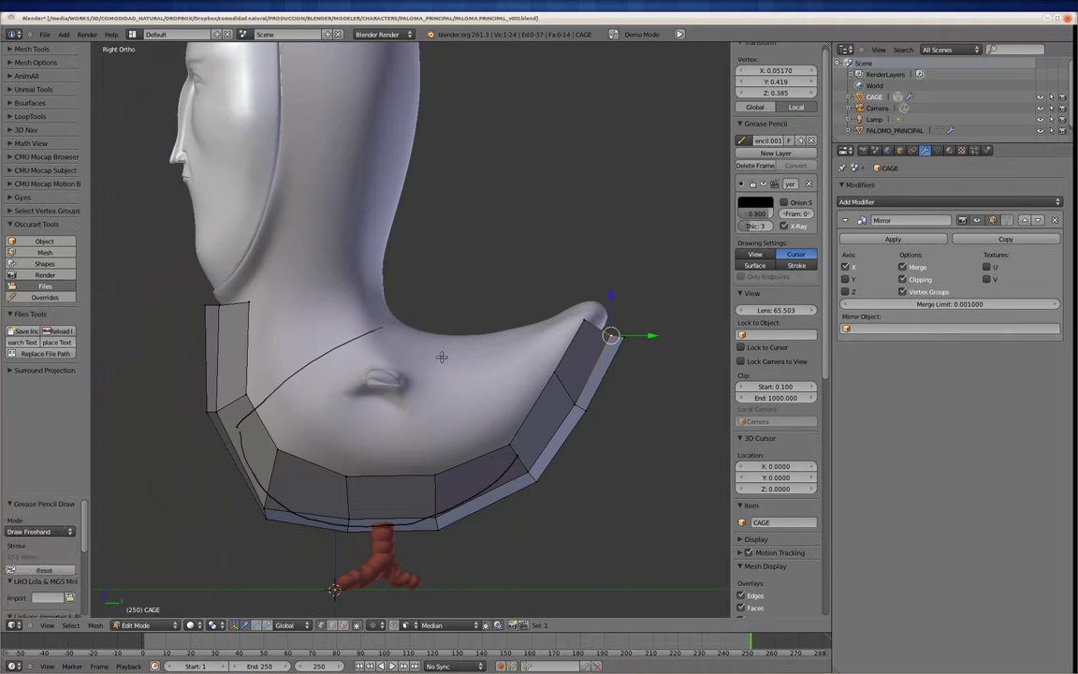
{"action": "left_click", "coordinate": [758, 201]}
{"action": "left_click", "coordinate": [746, 69]}
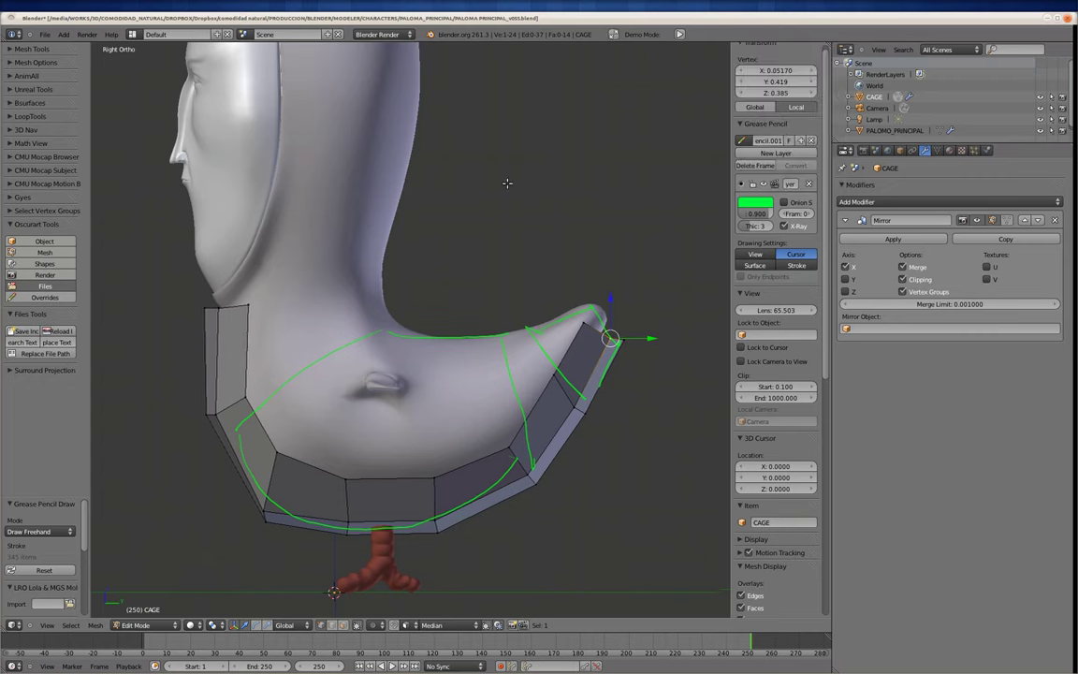
{"action": "scroll", "coordinate": [290, 356], "scroll_direction": "up", "scroll_amount": 1, "text": "shift"}
{"action": "scroll", "coordinate": [290, 371], "scroll_direction": "up", "scroll_amount": 1, "text": "shift"}
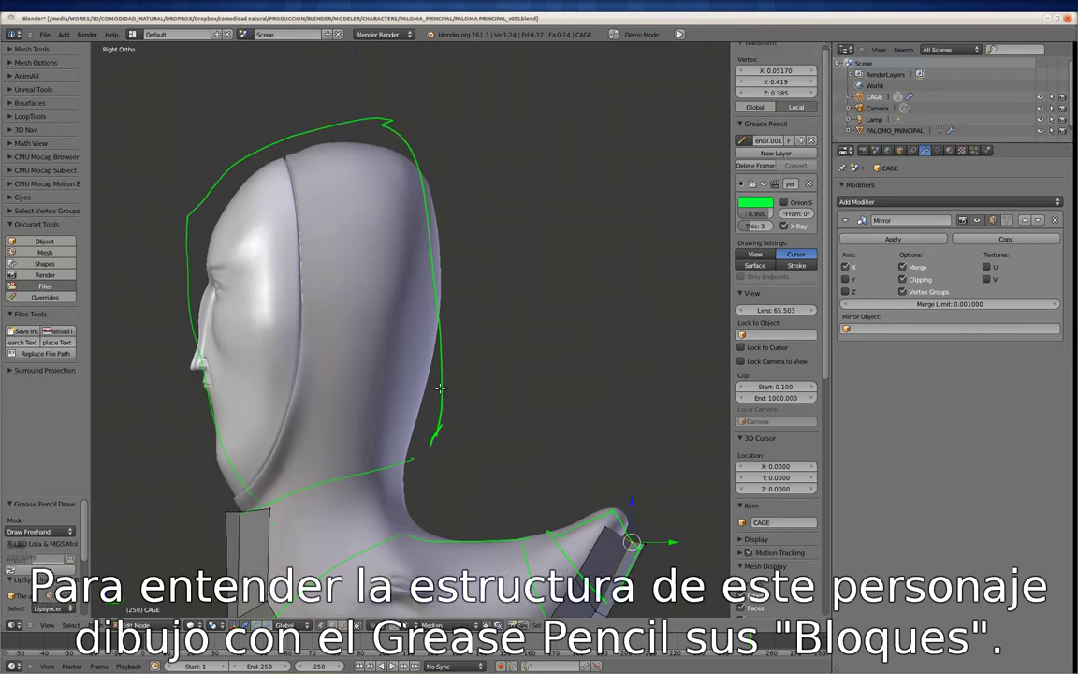
{"action": "scroll", "coordinate": [369, 376], "scroll_direction": "down", "scroll_amount": 1, "text": "shift"}
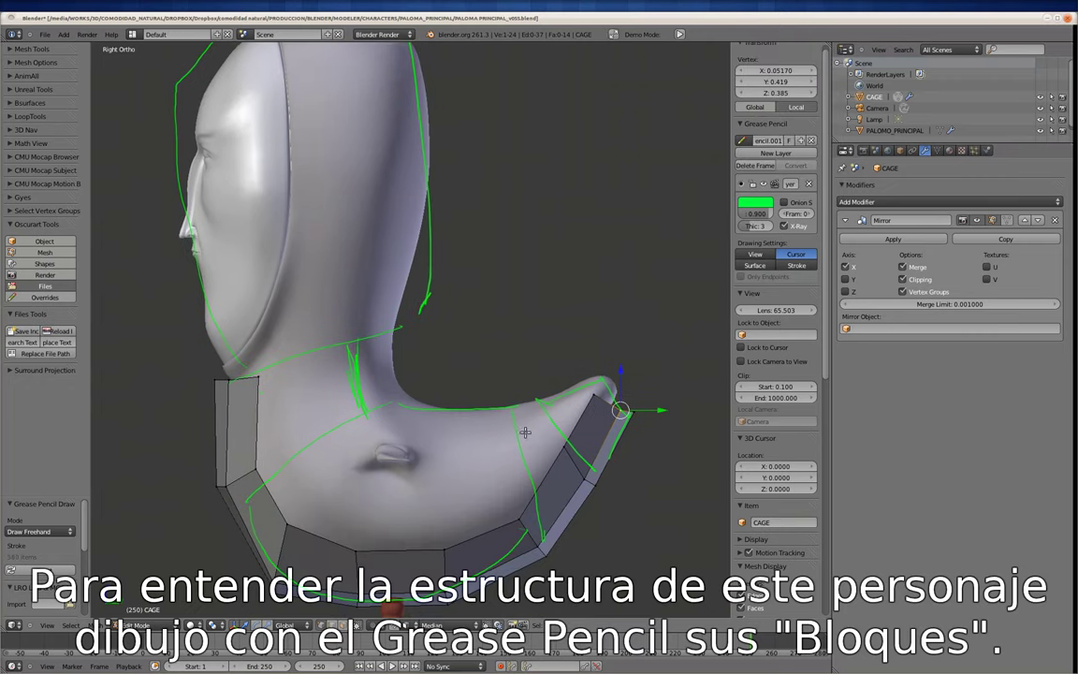
{"action": "scroll", "coordinate": [474, 378], "scroll_direction": "down", "scroll_amount": 1, "text": "shift"}
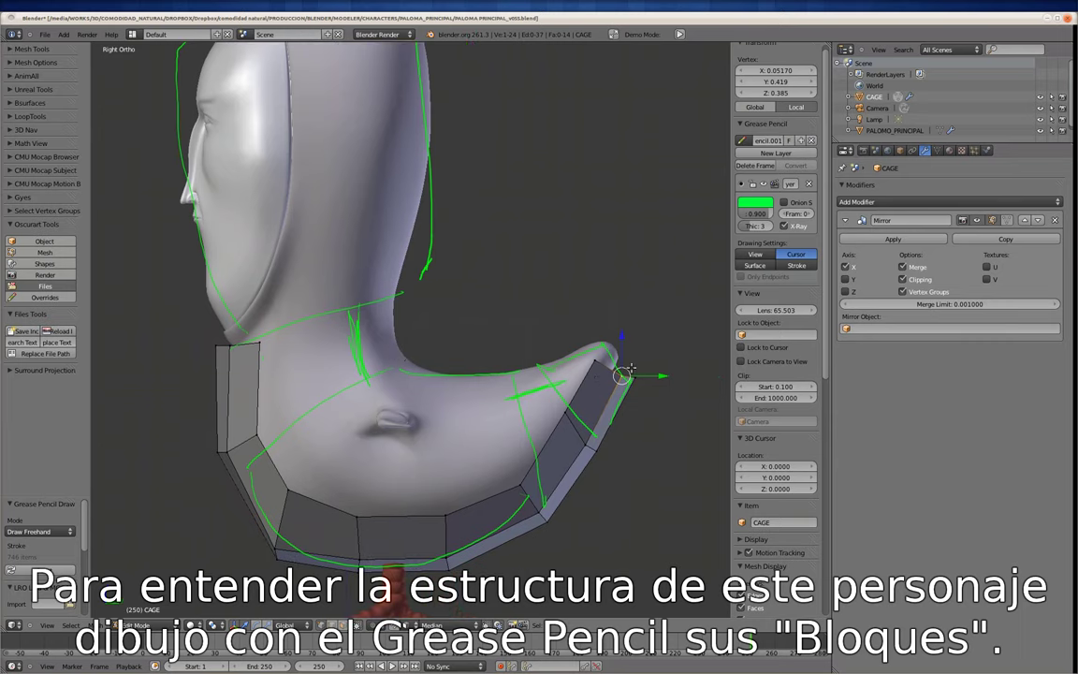
{"action": "scroll", "coordinate": [562, 421], "scroll_direction": "down", "scroll_amount": 1, "text": "shift"}
{"action": "scroll", "coordinate": [490, 476], "scroll_direction": "down", "scroll_amount": 1, "text": "shift"}
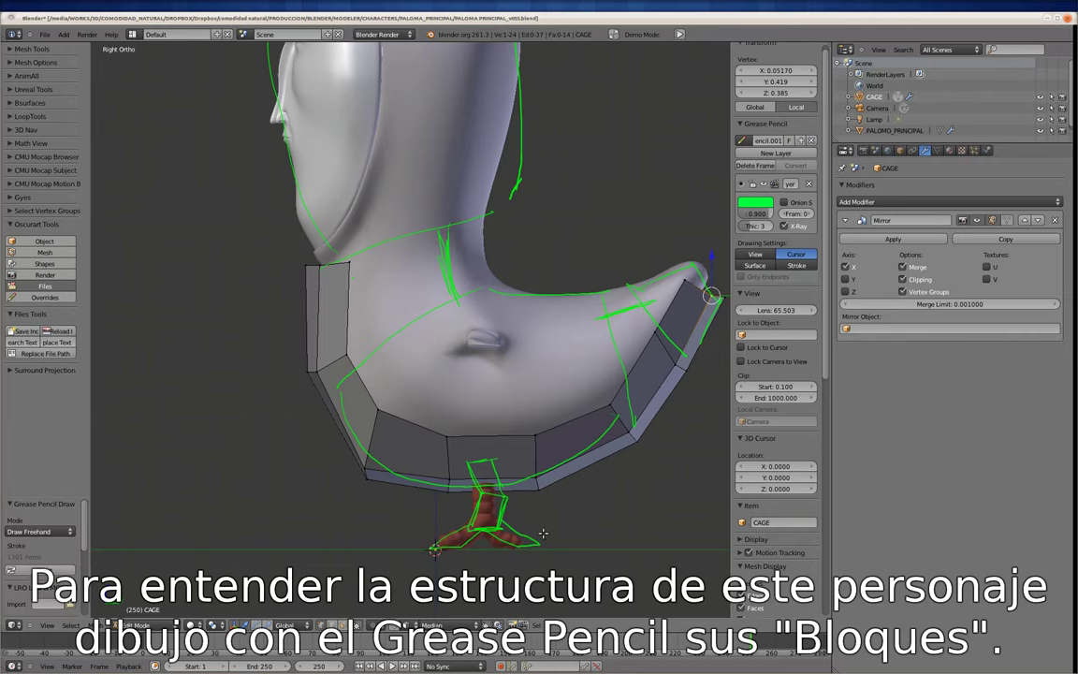
{"action": "scroll", "coordinate": [543, 533], "scroll_direction": "up", "scroll_amount": 1, "text": "shift"}
{"action": "left_click", "coordinate": [810, 140]}
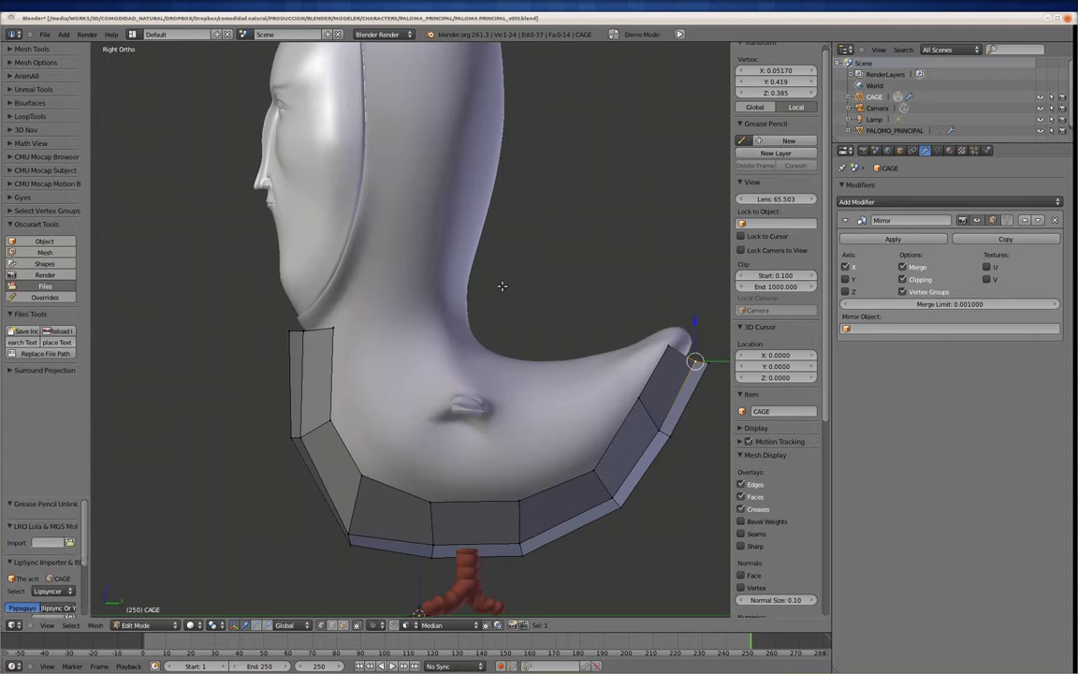
Step: Raise a front cage column vertex and shrink the selected face toward the body
{"action": "right_click", "coordinate": [340, 339]}
{"action": "key", "text": "g"}
{"action": "key", "text": "Escape"}
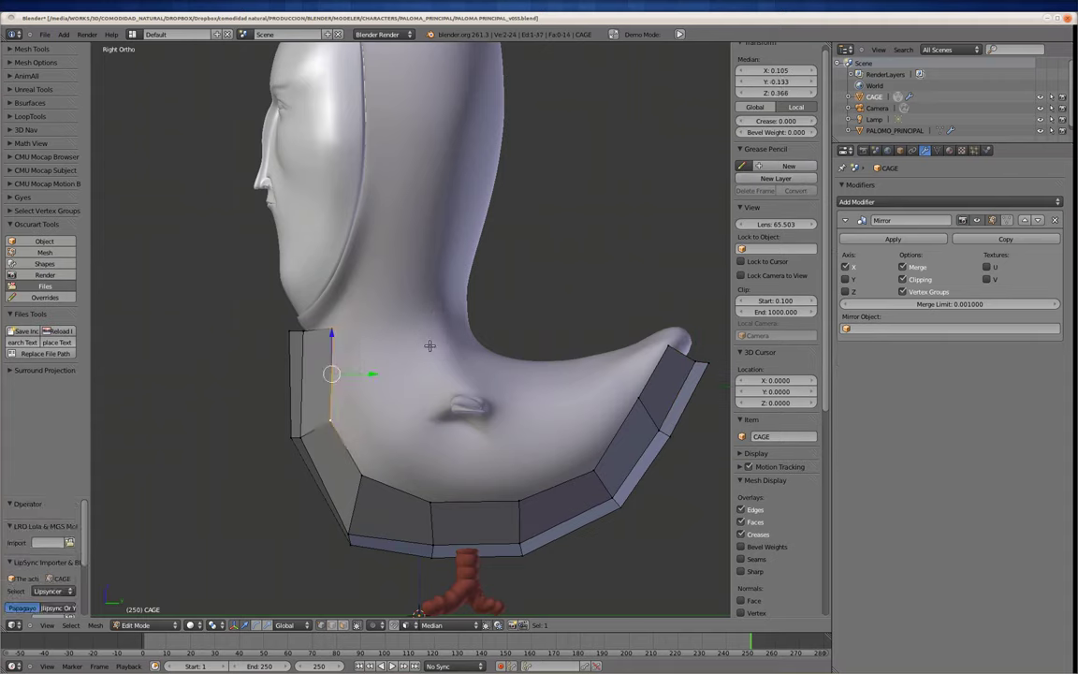
{"action": "key", "text": "g"}
{"action": "left_click", "coordinate": [436, 322]}
{"action": "middle_click_drag", "start_coordinate": [436, 322], "coordinate": [412, 389]}
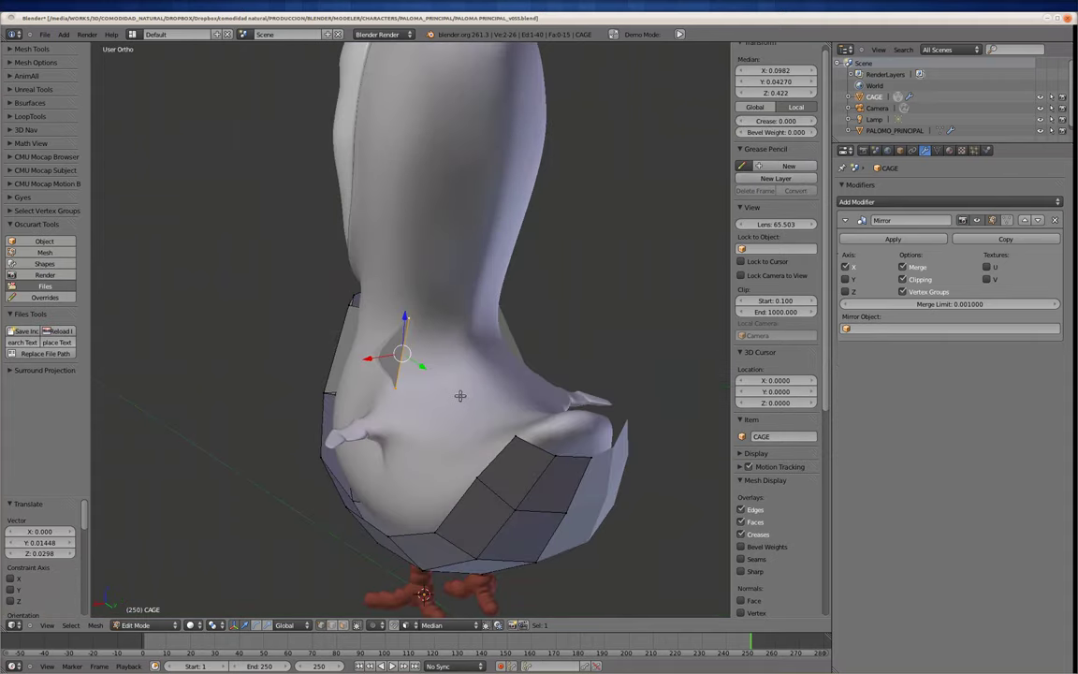
{"action": "key", "text": "alt+s"}
{"action": "left_click", "coordinate": [411, 389]}
Step: Add a loop cut across the cage in the side orthographic view
{"action": "key", "text": "KP_3"}
{"action": "key", "text": "ctrl+e"}
{"action": "left_click", "coordinate": [380, 423]}
{"action": "left_click", "coordinate": [380, 423]}
Step: Reposition a collar face and a collar vertex to fit around the neck
{"action": "middle_click_drag", "start_coordinate": [380, 423], "coordinate": [549, 284]}
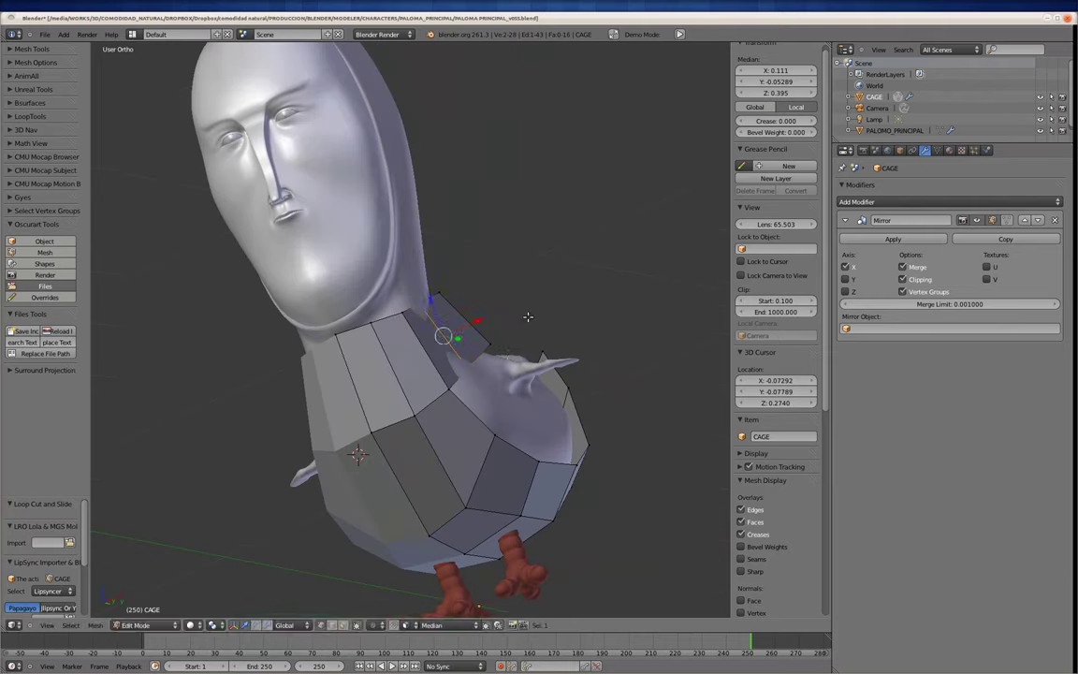
{"action": "middle_click_drag", "start_coordinate": [506, 367], "coordinate": [468, 356]}
{"action": "right_click", "coordinate": [403, 365]}
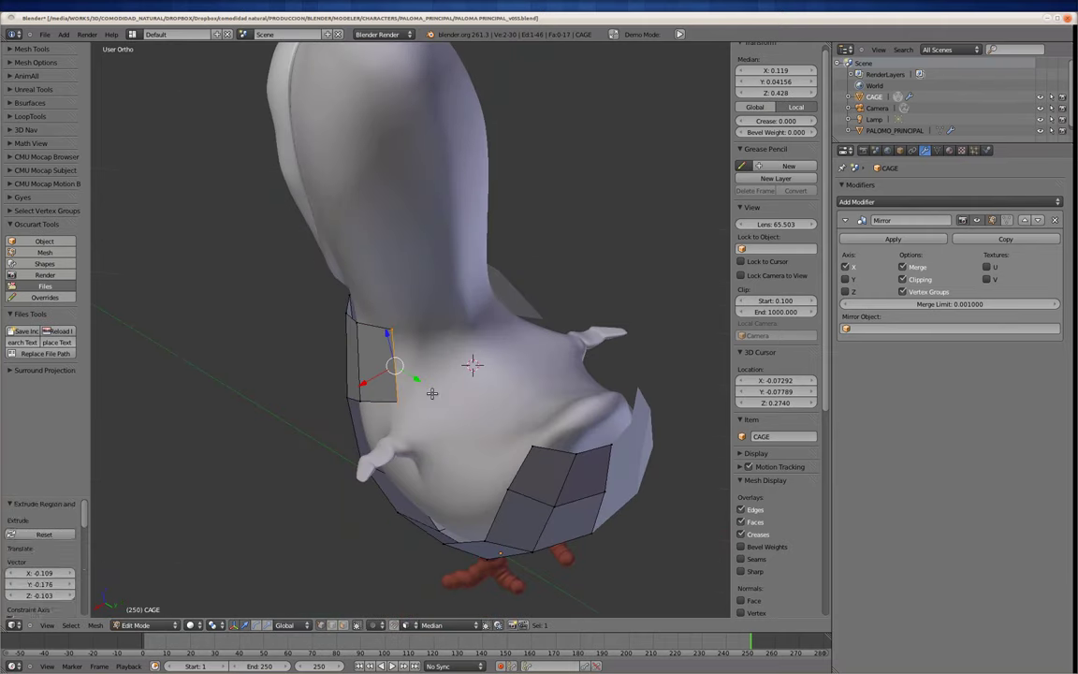
{"action": "key", "text": "g"}
{"action": "left_click", "coordinate": [557, 329]}
{"action": "scroll", "coordinate": [556, 328], "scroll_direction": "up", "scroll_amount": 3}
{"action": "middle_click_drag", "start_coordinate": [557, 329], "coordinate": [506, 356]}
{"action": "right_click", "coordinate": [396, 345]}
{"action": "key", "text": "g"}
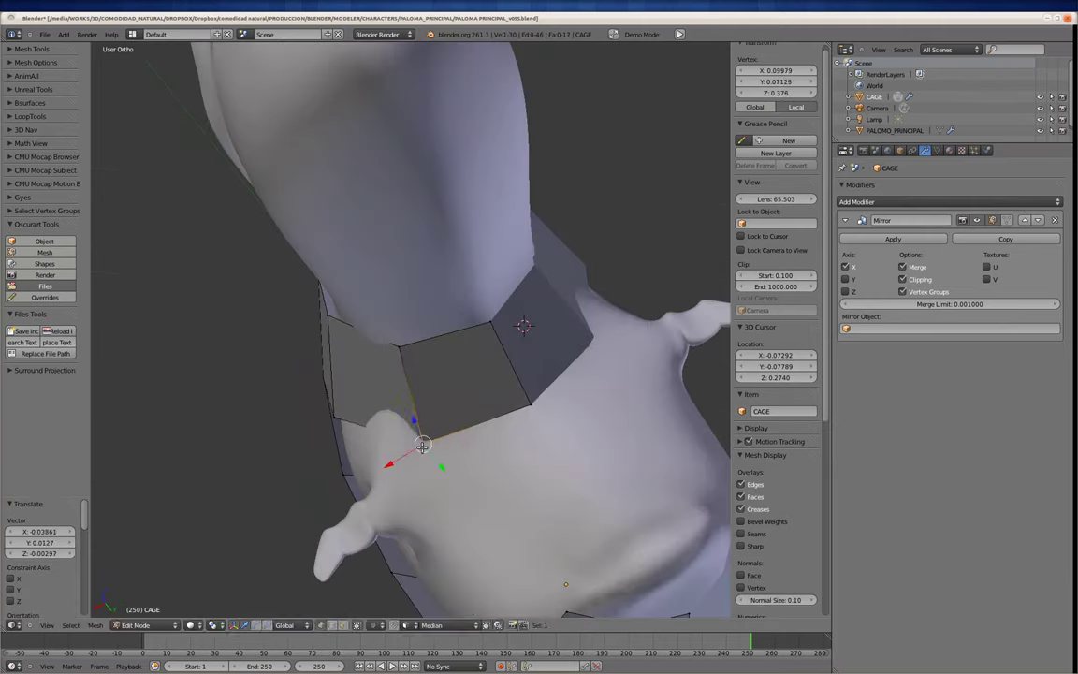
{"action": "left_click", "coordinate": [404, 409]}
Step: Adjust the remaining collar vertices so the collar wraps snugly around the neck
{"action": "mouse_move", "coordinate": [403, 409]}
{"action": "middle_mouse_down"}
{"action": "mouse_move", "coordinate": [615, 320]}
{"action": "mouse_move", "coordinate": [397, 380]}
{"action": "mouse_move", "coordinate": [265, 452]}
{"action": "middle_mouse_up"}
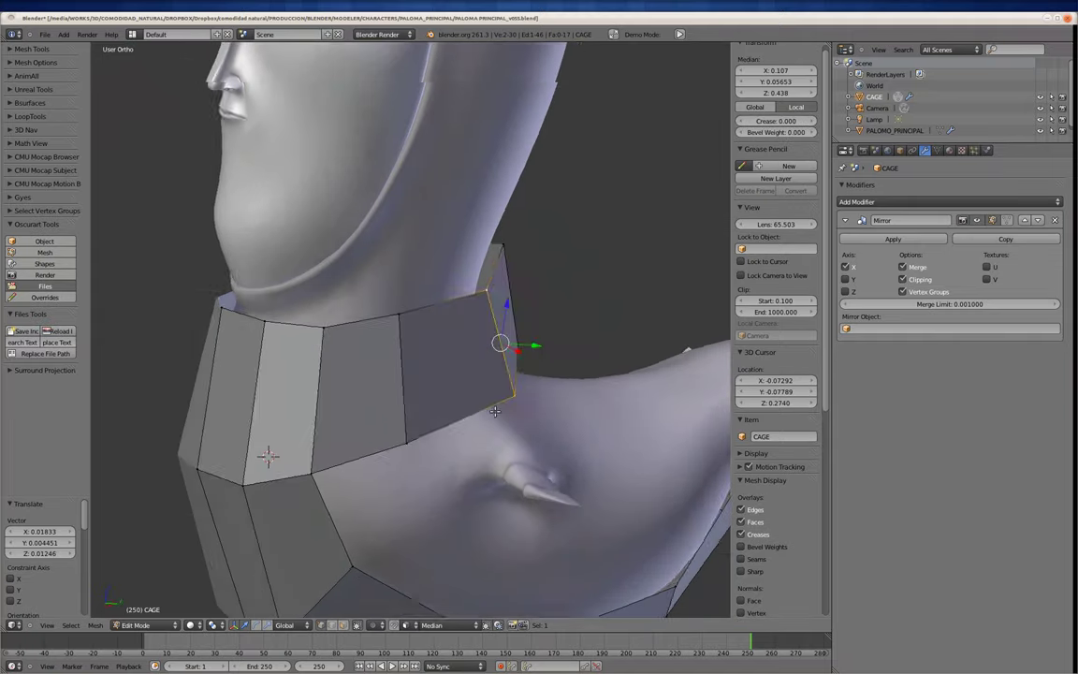
{"action": "right_click", "coordinate": [500, 271]}
{"action": "key", "text": "g"}
{"action": "left_click", "coordinate": [501, 271]}
{"action": "middle_click_drag", "start_coordinate": [501, 272], "coordinate": [469, 311]}
{"action": "left_click", "coordinate": [472, 270]}
{"action": "mouse_move", "coordinate": [473, 271]}
{"action": "middle_mouse_down"}
{"action": "mouse_move", "coordinate": [368, 272]}
{"action": "mouse_move", "coordinate": [271, 313]}
{"action": "mouse_move", "coordinate": [288, 304]}
{"action": "middle_mouse_up"}
{"action": "key", "text": "g"}
{"action": "key", "text": "g"}
{"action": "left_click", "coordinate": [272, 313]}
{"action": "mouse_move", "coordinate": [297, 368]}
{"action": "middle_mouse_down"}
{"action": "mouse_move", "coordinate": [374, 309]}
{"action": "mouse_move", "coordinate": [411, 347]}
{"action": "middle_mouse_up"}
{"action": "key", "text": "g"}
{"action": "left_click", "coordinate": [437, 348]}
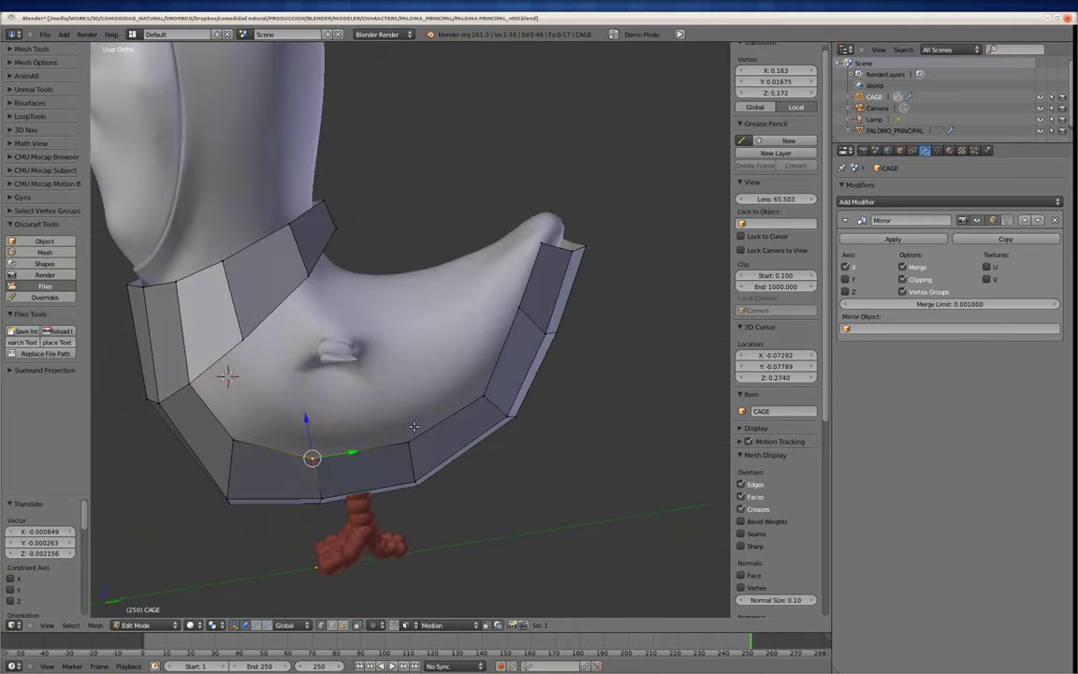
Step: Select a collar edge and extrude it into a new face over the breast
{"action": "right_click", "coordinate": [413, 426], "text": "shift"}
{"action": "key", "text": "e"}
{"action": "left_click", "coordinate": [365, 308]}
Step: Place the new cage face over the breast and adjust one of its vertices
{"action": "middle_click_drag", "start_coordinate": [365, 309], "coordinate": [374, 271]}
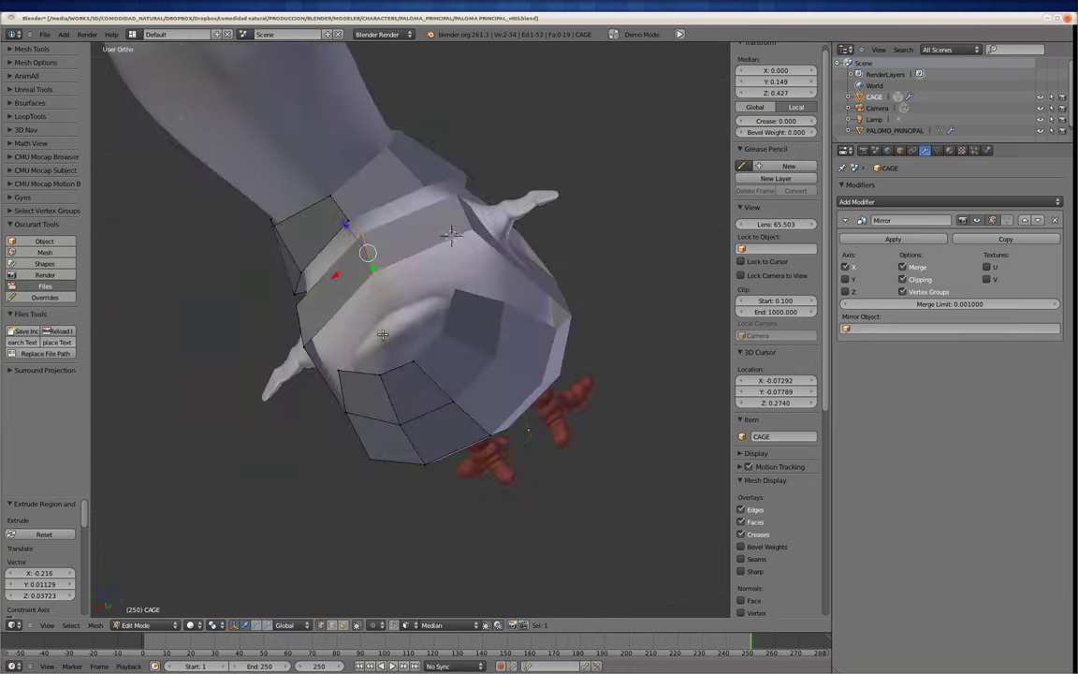
{"action": "right_click", "coordinate": [378, 251]}
{"action": "key", "text": "g"}
{"action": "left_click", "coordinate": [378, 250]}
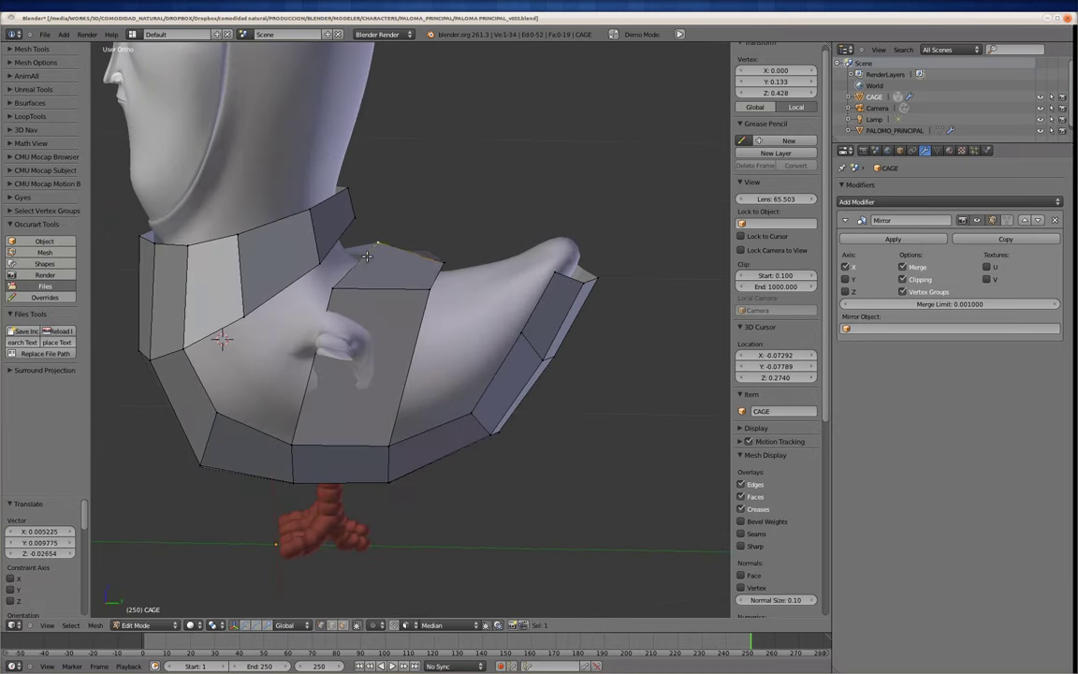
Step: Reposition cage vertices on the underside and front of the bird
{"action": "mouse_move", "coordinate": [370, 278]}
{"action": "middle_mouse_down"}
{"action": "mouse_move", "coordinate": [316, 362]}
{"action": "mouse_move", "coordinate": [309, 281]}
{"action": "mouse_move", "coordinate": [236, 354]}
{"action": "middle_mouse_up"}
{"action": "right_click", "coordinate": [316, 362]}
{"action": "key", "text": "g"}
{"action": "scroll", "coordinate": [334, 348], "scroll_direction": "up", "scroll_amount": 3}
{"action": "mouse_move", "coordinate": [334, 349]}
{"action": "middle_mouse_down"}
{"action": "mouse_move", "coordinate": [258, 356]}
{"action": "mouse_move", "coordinate": [241, 384]}
{"action": "middle_mouse_up"}
{"action": "right_click", "coordinate": [255, 357]}
{"action": "key", "text": "g"}
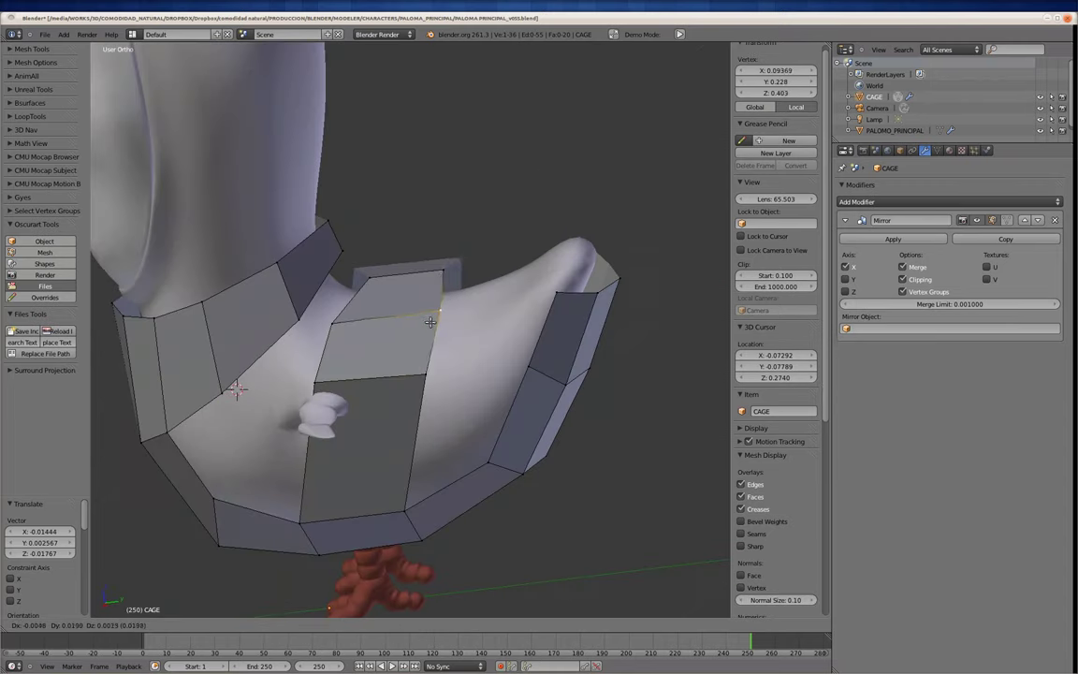
Step: Select two cage vertices and move them toward the tail tip
{"action": "mouse_move", "coordinate": [434, 320]}
{"action": "middle_mouse_down"}
{"action": "mouse_move", "coordinate": [503, 276]}
{"action": "mouse_move", "coordinate": [490, 326]}
{"action": "middle_mouse_up"}
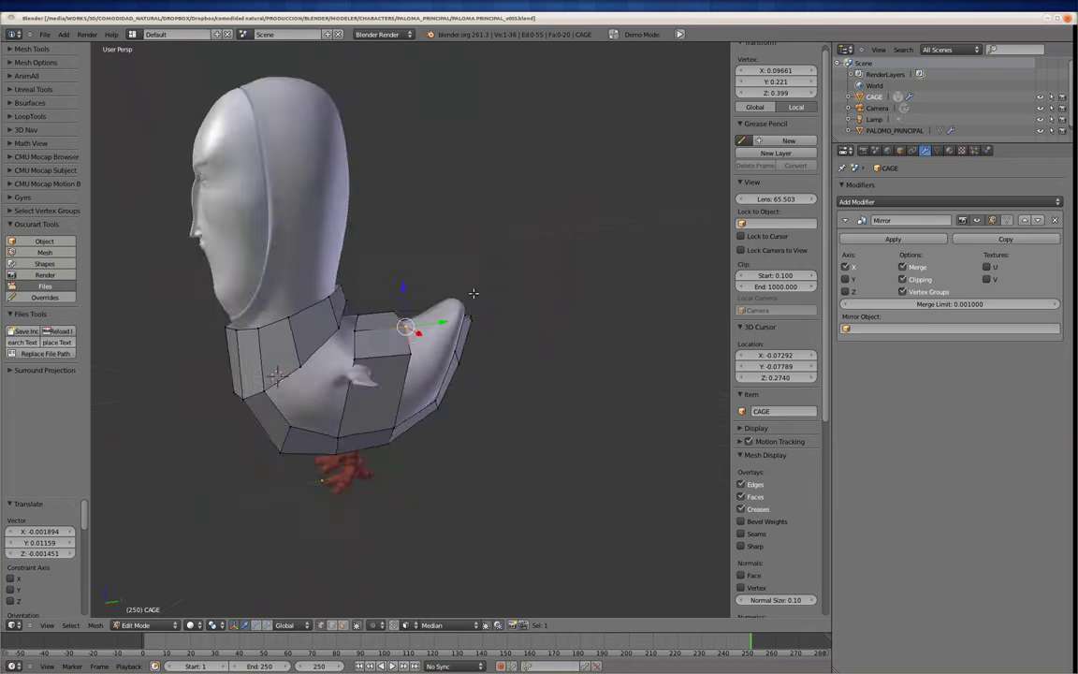
{"action": "scroll", "coordinate": [490, 326], "scroll_direction": "up", "scroll_amount": 3}
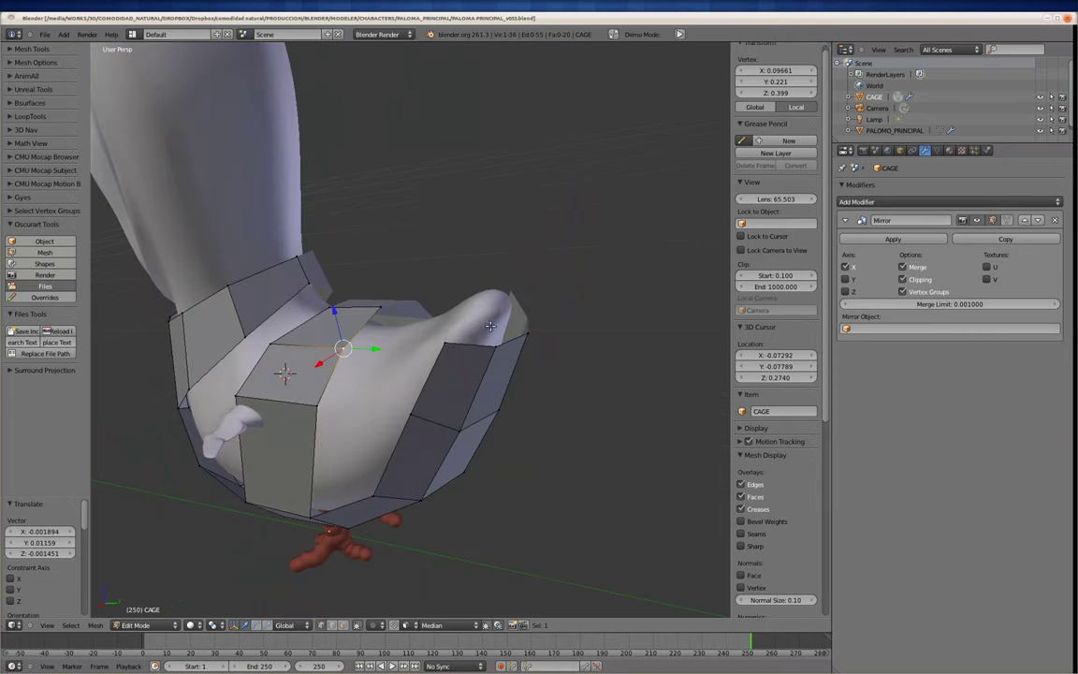
{"action": "right_click", "coordinate": [444, 345], "text": "shift"}
{"action": "right_click_drag", "start_coordinate": [504, 293], "coordinate": [513, 342]}
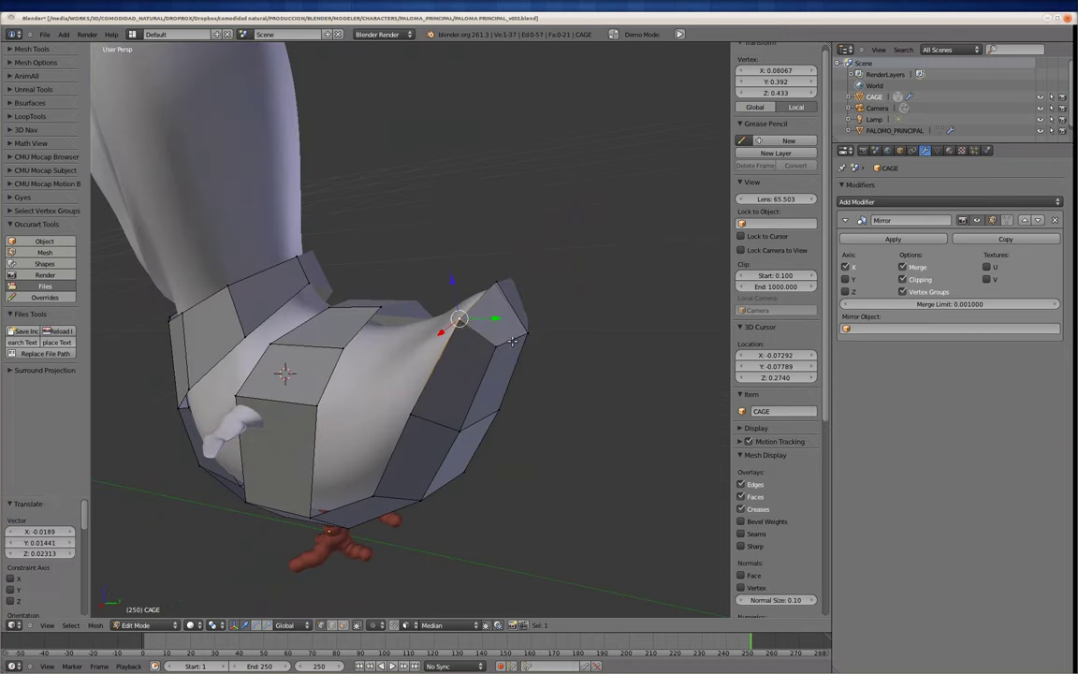
{"action": "middle_click_drag", "start_coordinate": [499, 275], "coordinate": [399, 405]}
{"action": "scroll", "coordinate": [497, 270], "scroll_direction": "up", "scroll_amount": 2}
{"action": "left_click", "coordinate": [517, 276]}
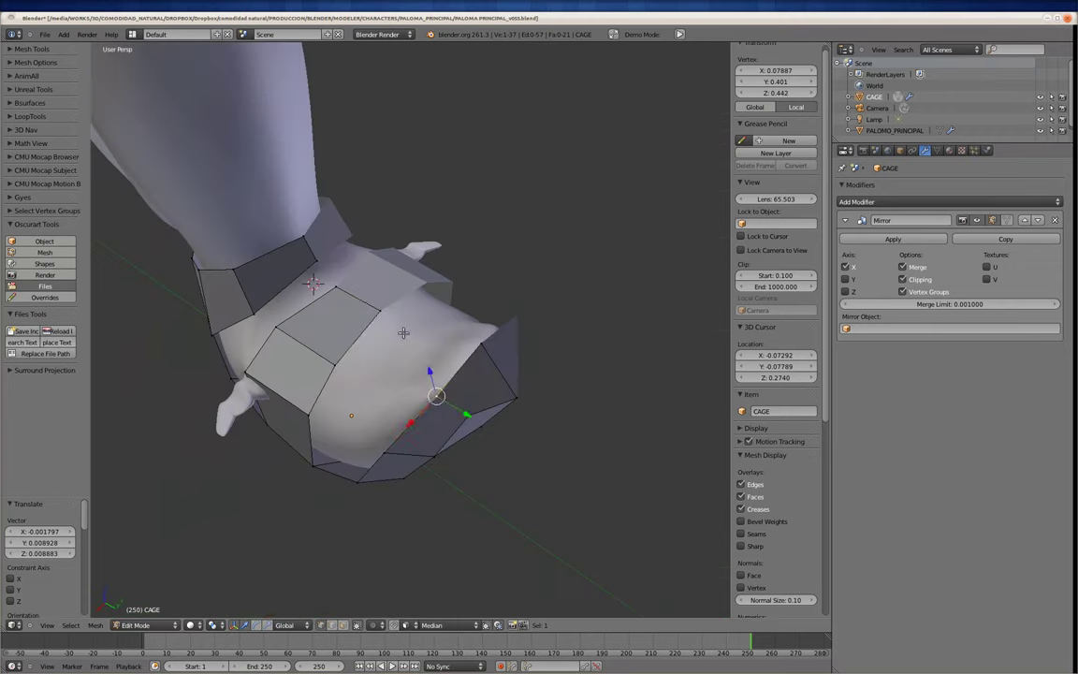
Step: Join selected vertices with F and push belly vertices outward to fit the body
{"action": "right_click", "coordinate": [340, 372], "text": "shift"}
{"action": "key", "text": "f"}
{"action": "mouse_move", "coordinate": [340, 371]}
{"action": "middle_mouse_down"}
{"action": "mouse_move", "coordinate": [430, 345]}
{"action": "mouse_move", "coordinate": [289, 337]}
{"action": "middle_mouse_up"}
{"action": "right_click", "coordinate": [289, 337]}
{"action": "left_click_drag", "start_coordinate": [289, 337], "coordinate": [265, 253]}
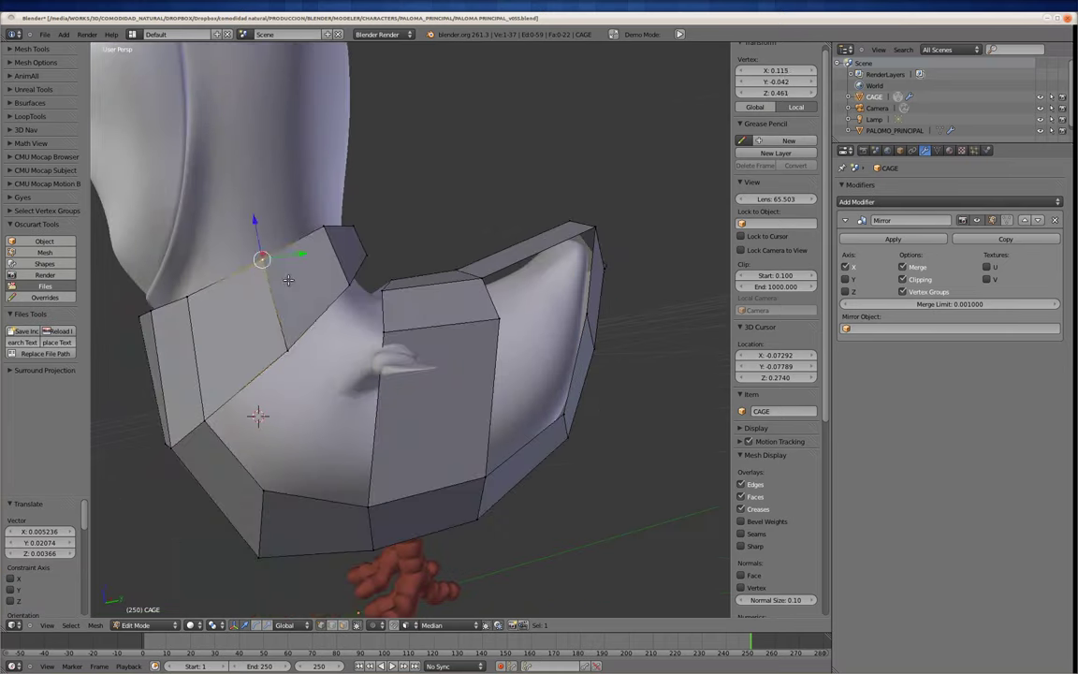
{"action": "middle_click_drag", "start_coordinate": [265, 252], "coordinate": [288, 339]}
{"action": "left_click_drag", "start_coordinate": [287, 338], "coordinate": [309, 337]}
{"action": "middle_click_drag", "start_coordinate": [309, 337], "coordinate": [332, 359]}
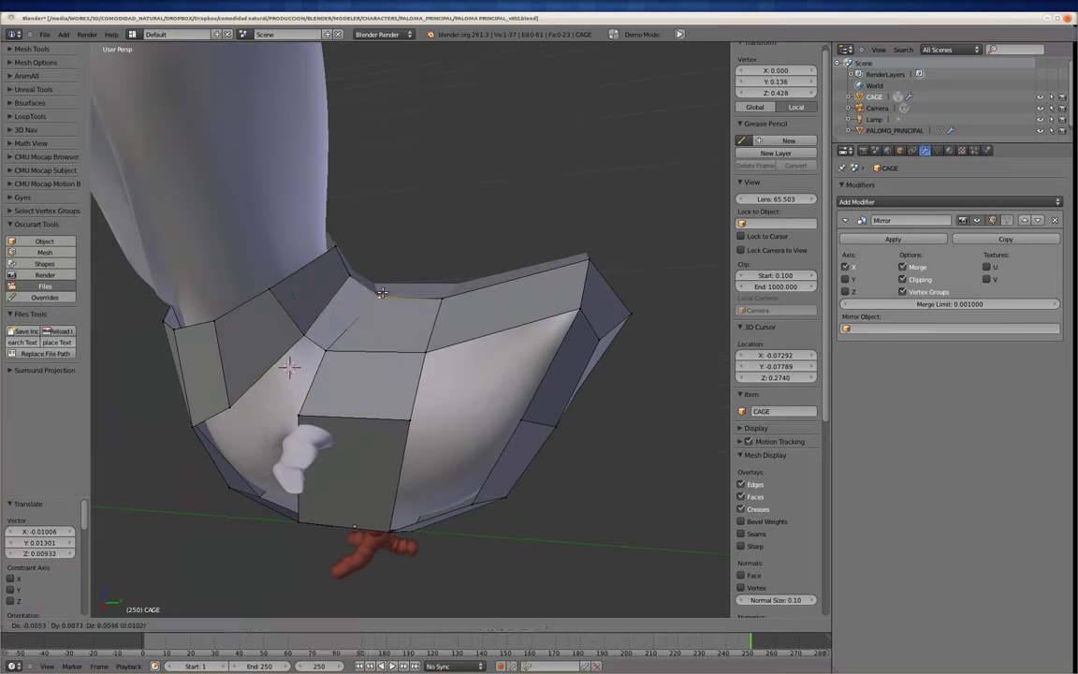
{"action": "left_click", "coordinate": [352, 294]}
Step: Nudge the tail vertices into place in side view and fill them with a face
{"action": "mouse_move", "coordinate": [352, 294]}
{"action": "middle_mouse_down"}
{"action": "mouse_move", "coordinate": [478, 292]}
{"action": "mouse_move", "coordinate": [447, 332]}
{"action": "middle_mouse_up"}
{"action": "right_click_drag", "start_coordinate": [401, 522], "coordinate": [404, 524]}
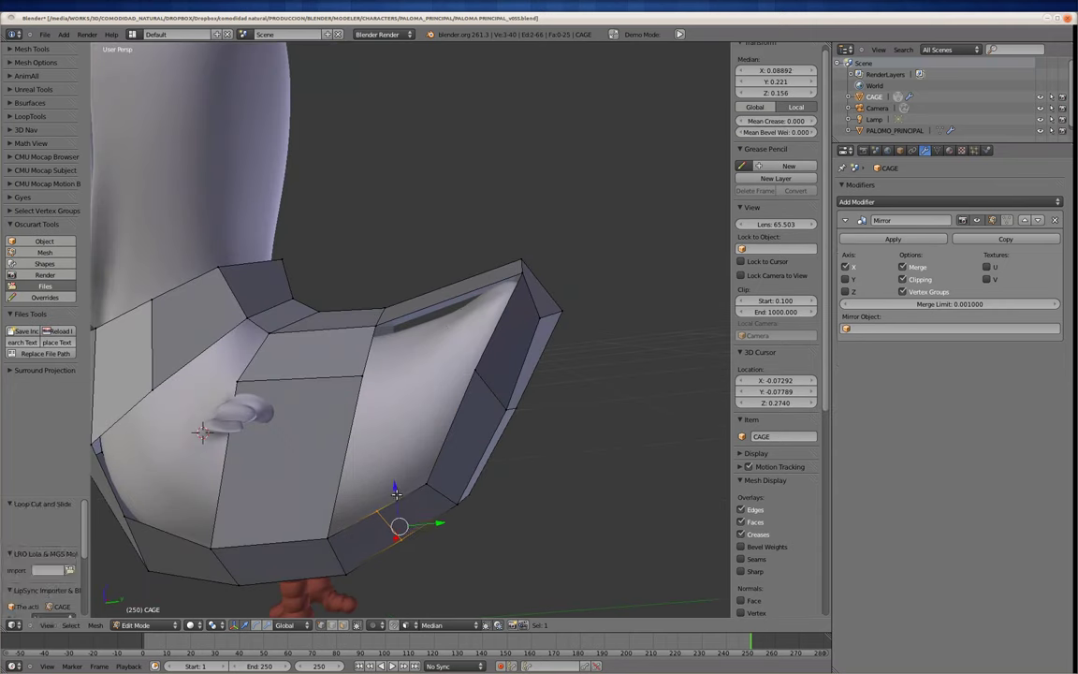
{"action": "middle_click_drag", "start_coordinate": [404, 524], "coordinate": [431, 353]}
{"action": "key", "text": "KP_3"}
{"action": "scroll", "coordinate": [432, 352], "scroll_direction": "up", "scroll_amount": 5}
{"action": "right_click_drag", "start_coordinate": [558, 284], "coordinate": [554, 280]}
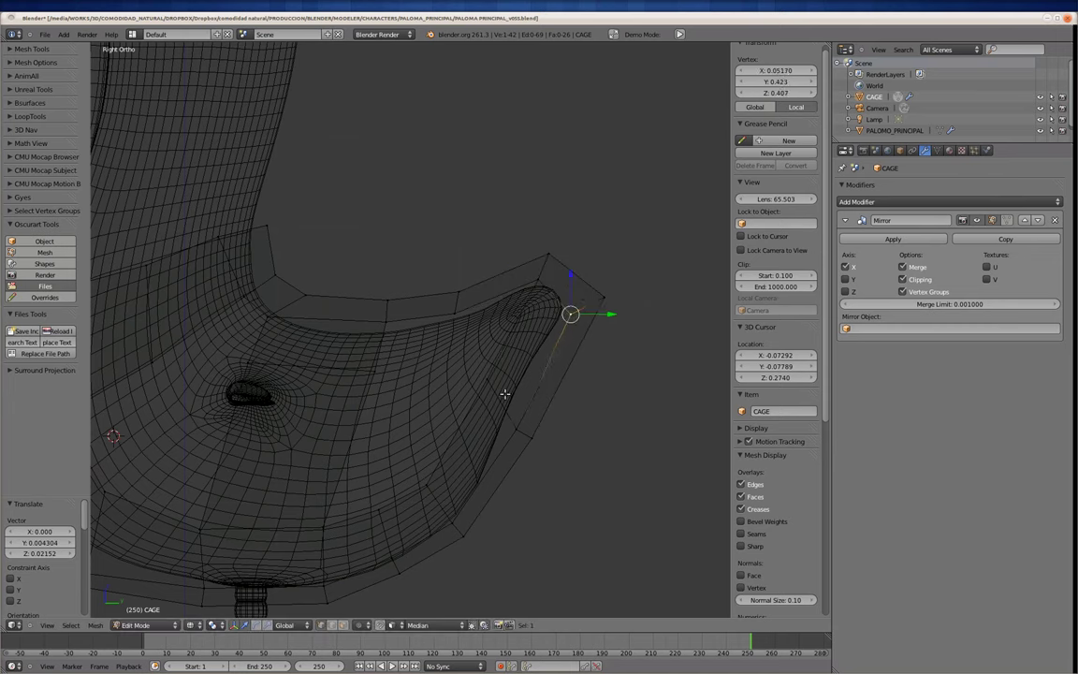
{"action": "right_click", "coordinate": [374, 367], "text": "shift"}
{"action": "key", "text": "f"}
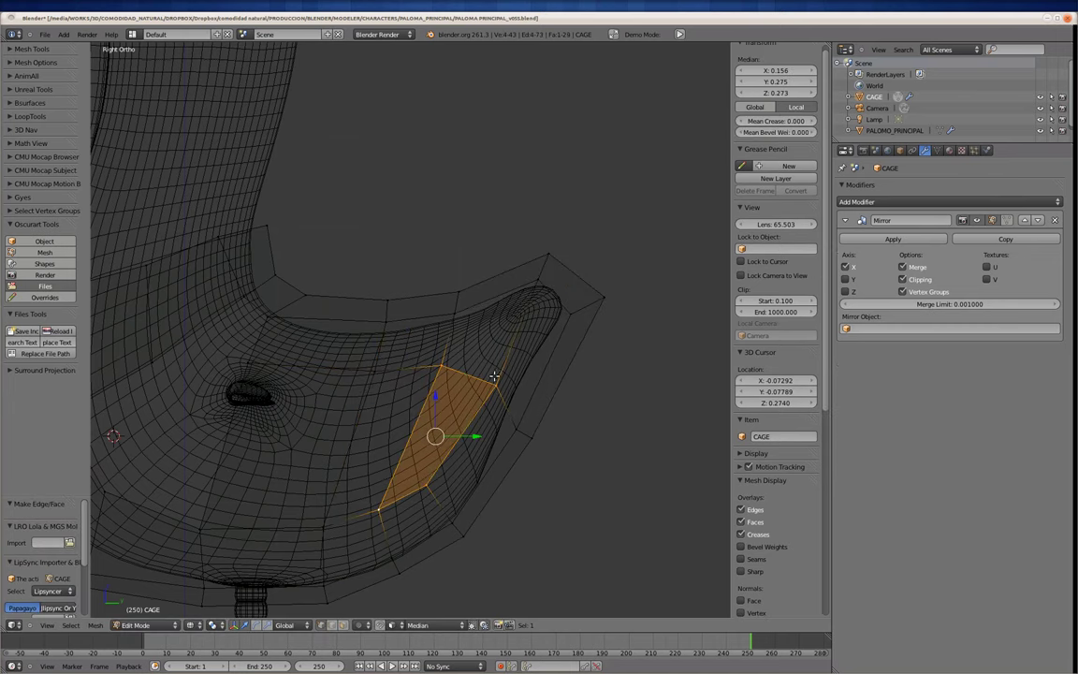
Step: Return to solid shading and adjust a vertex of the new tail face
{"action": "key", "text": "z"}
{"action": "mouse_move", "coordinate": [395, 490]}
{"action": "middle_mouse_down"}
{"action": "mouse_move", "coordinate": [435, 414]}
{"action": "mouse_move", "coordinate": [524, 403]}
{"action": "middle_mouse_up"}
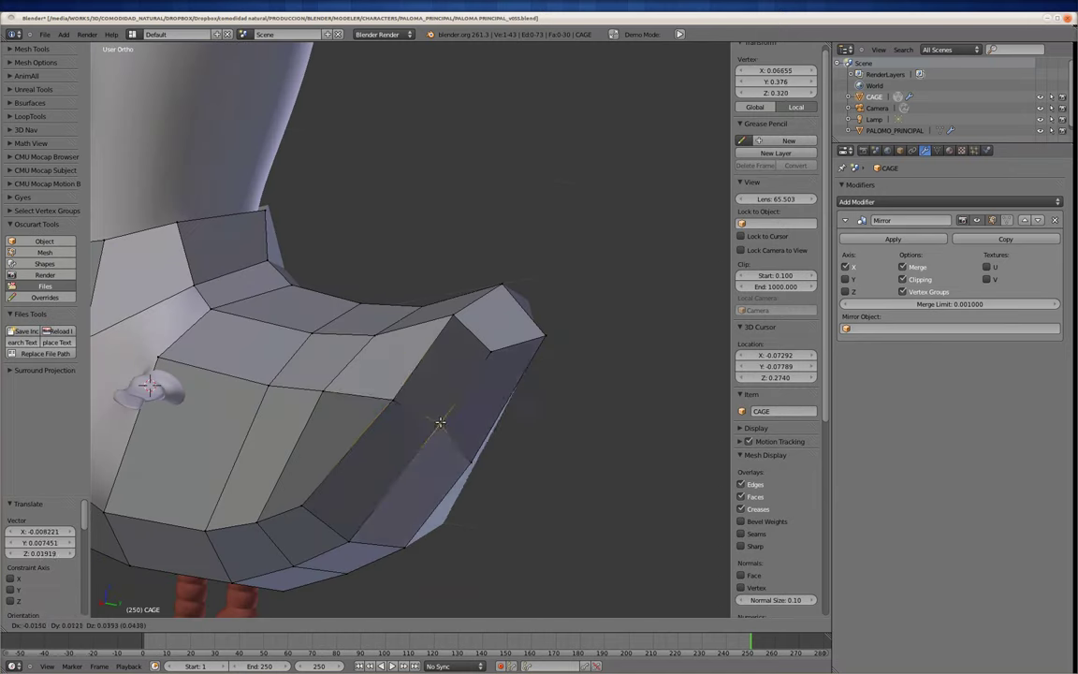
{"action": "right_click_drag", "start_coordinate": [570, 387], "coordinate": [585, 369]}
{"action": "mouse_move", "coordinate": [539, 360]}
{"action": "middle_mouse_down"}
{"action": "mouse_move", "coordinate": [240, 389]}
{"action": "mouse_move", "coordinate": [251, 345]}
{"action": "middle_mouse_up"}
Step: Add a loop cut down the chest and move its vertex to enclose the wing
{"action": "key", "text": "ctrl+r"}
{"action": "left_click", "coordinate": [248, 385]}
{"action": "right_click", "coordinate": [243, 388]}
{"action": "key", "text": "z"}
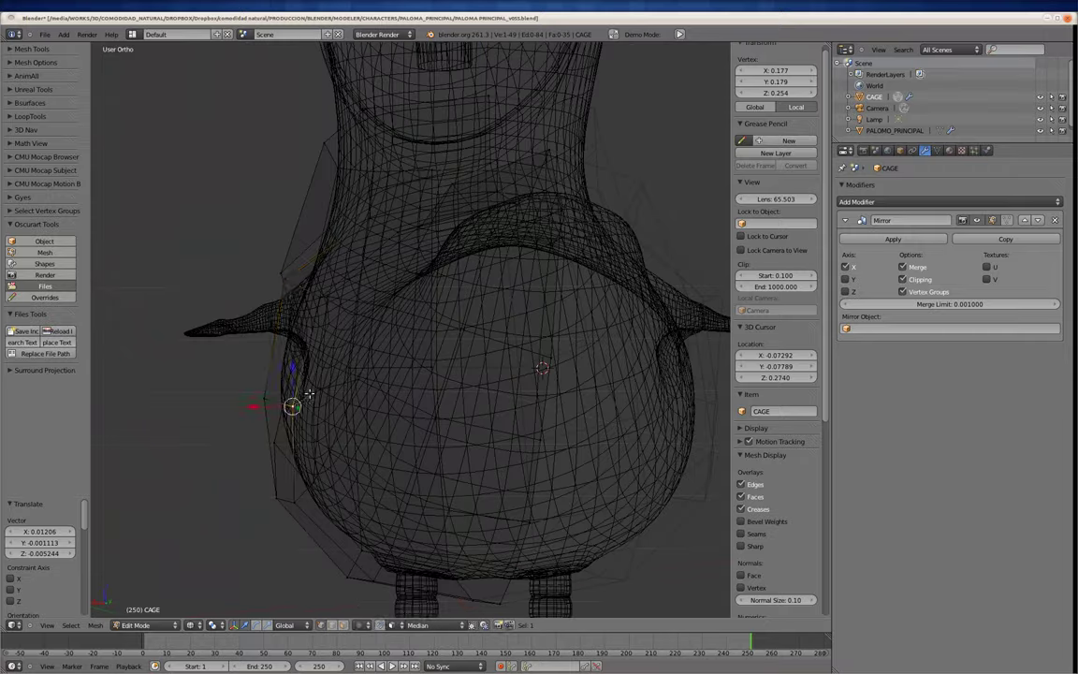
{"action": "right_click_drag", "start_coordinate": [281, 273], "coordinate": [282, 273]}
{"action": "key", "text": "z"}
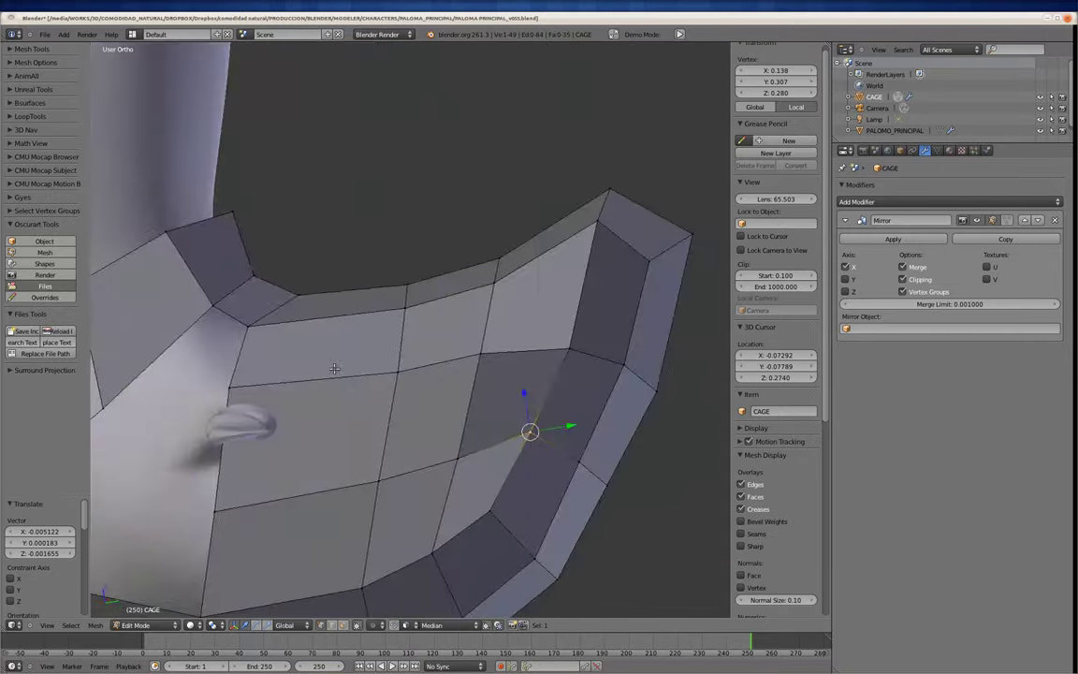
Step: Fine-tune cage vertices around the tail and body, then zoom out to the whole pigeon
{"action": "middle_click_drag", "start_coordinate": [318, 373], "coordinate": [524, 271]}
{"action": "right_click_drag", "start_coordinate": [529, 279], "coordinate": [527, 260]}
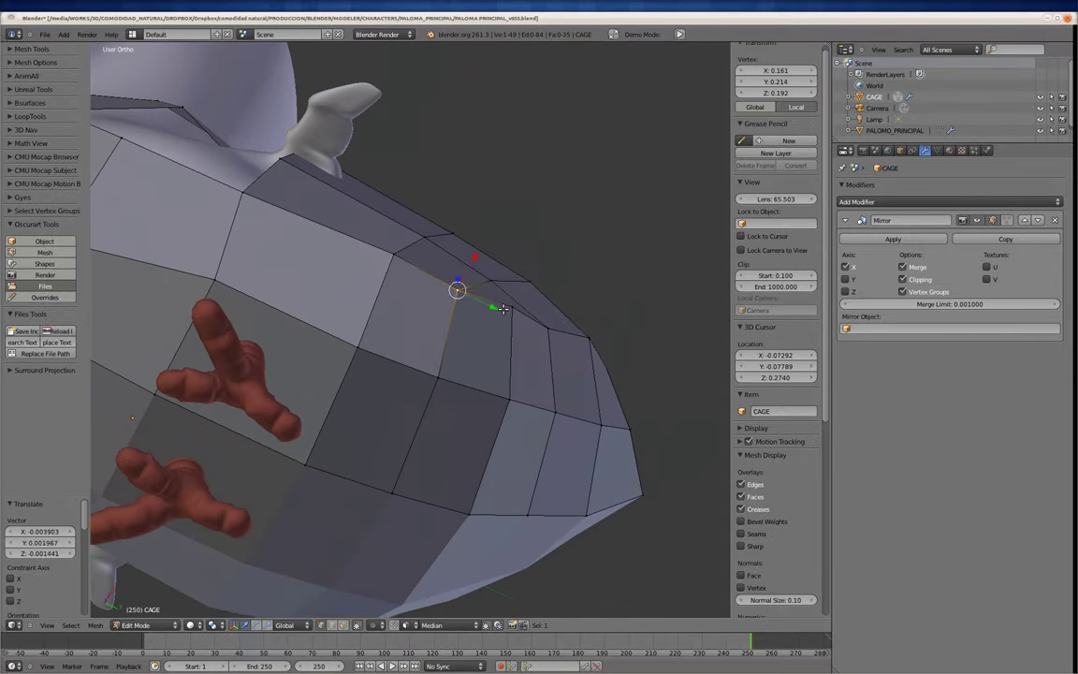
{"action": "middle_click_drag", "start_coordinate": [503, 309], "coordinate": [413, 372]}
{"action": "right_click_drag", "start_coordinate": [518, 349], "coordinate": [520, 345]}
{"action": "middle_click_drag", "start_coordinate": [413, 371], "coordinate": [441, 381]}
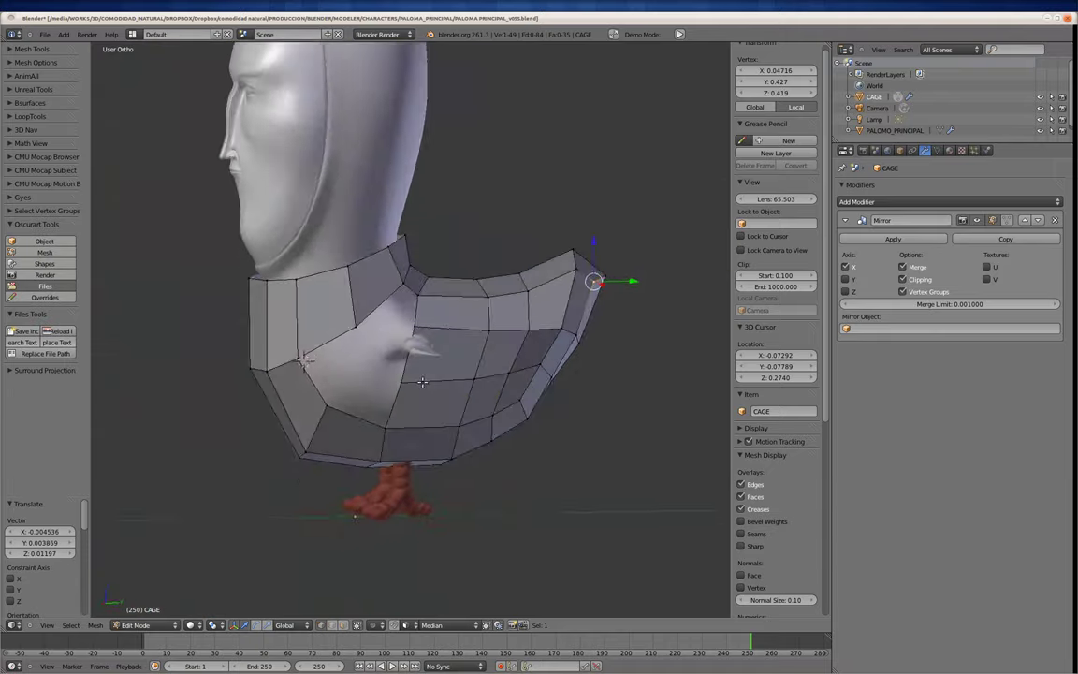
{"action": "scroll", "coordinate": [393, 402], "scroll_direction": "up", "scroll_amount": 2}
{"action": "scroll", "coordinate": [323, 427], "scroll_direction": "up", "scroll_amount": 1}
Step: Cut a vertical edge loop across the side and nudge vertices near the wing root
{"action": "key", "text": "ctrl+r"}
{"action": "left_click", "coordinate": [360, 372]}
{"action": "mouse_move", "coordinate": [360, 372]}
{"action": "middle_mouse_down"}
{"action": "mouse_move", "coordinate": [423, 283]}
{"action": "mouse_move", "coordinate": [380, 337]}
{"action": "middle_mouse_up"}
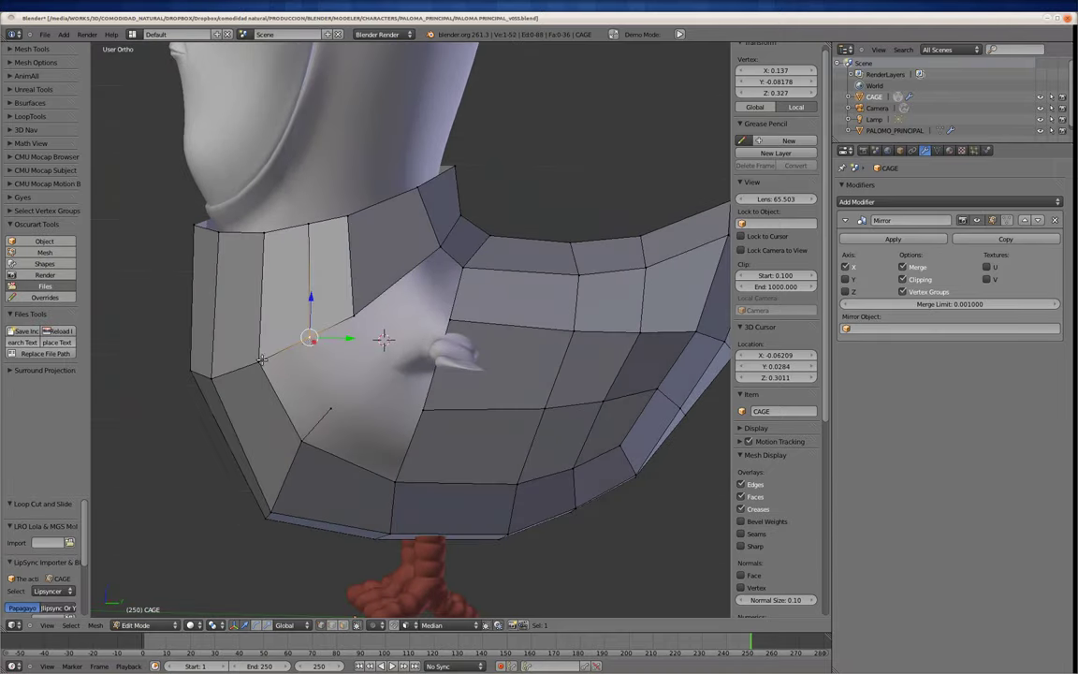
{"action": "right_click_drag", "start_coordinate": [331, 409], "coordinate": [351, 393]}
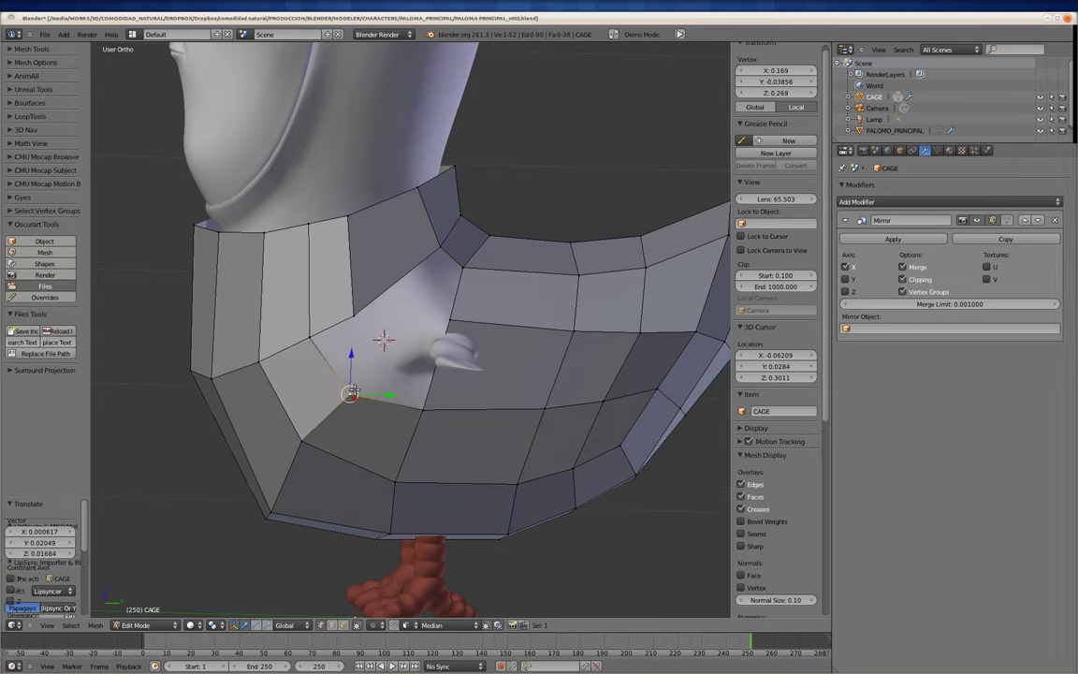
{"action": "right_click", "coordinate": [376, 349]}
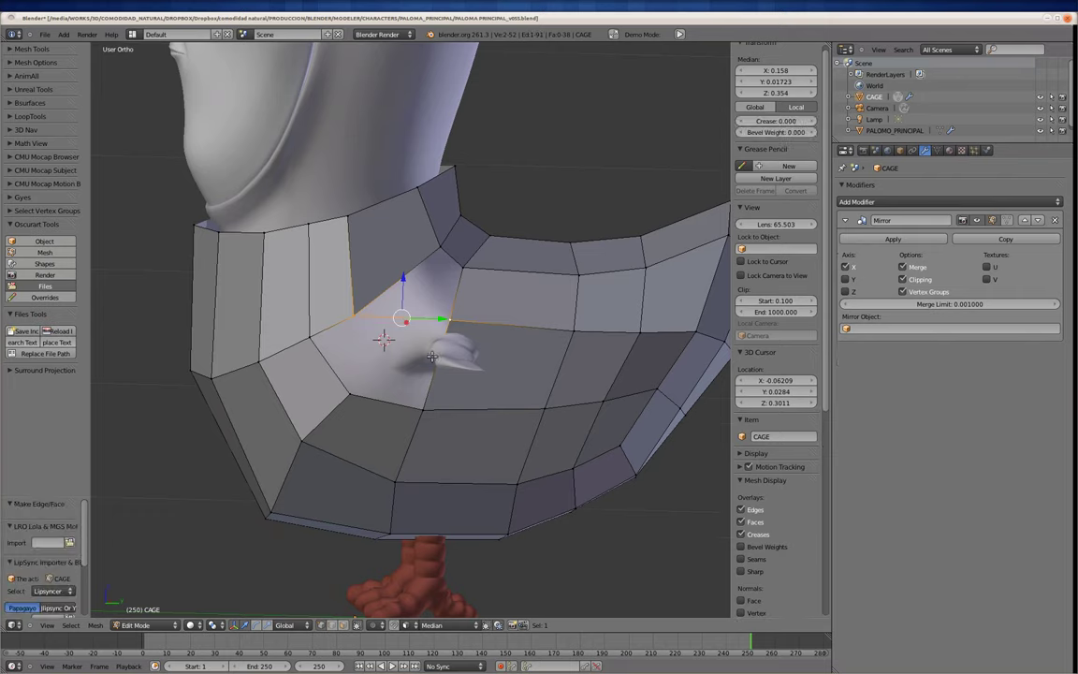
{"action": "right_click_drag", "start_coordinate": [450, 321], "coordinate": [455, 323]}
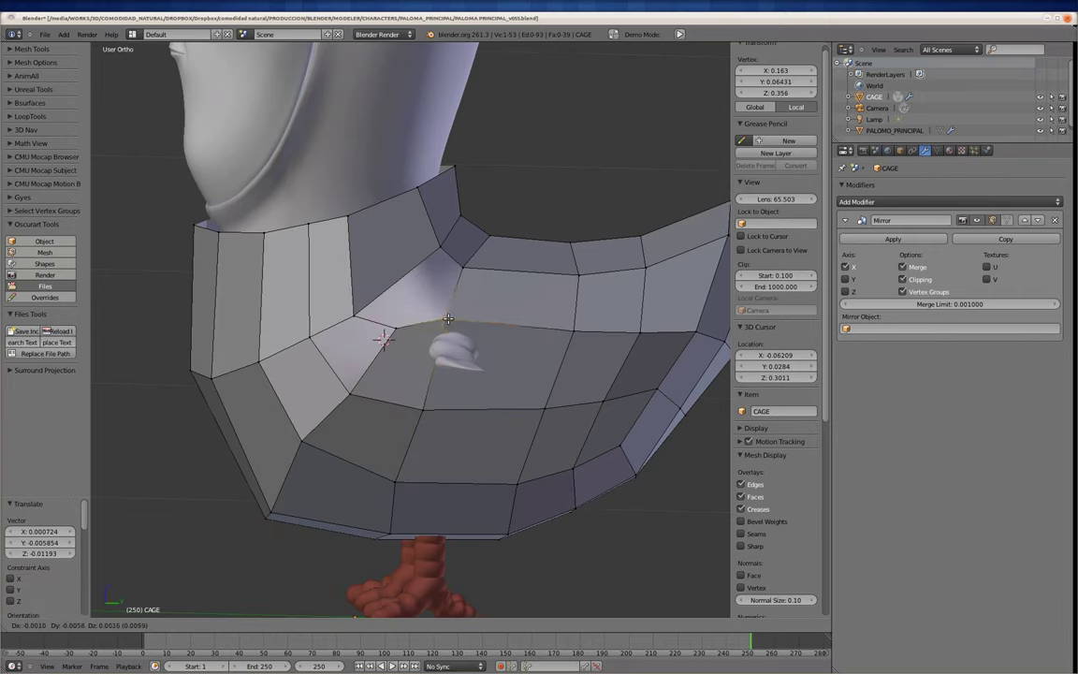
Step: Cut a second edge loop through the wing-root faces and select the side edge
{"action": "right_click", "coordinate": [356, 321], "text": "shift"}
{"action": "middle_click_drag", "start_coordinate": [455, 303], "coordinate": [449, 281]}
{"action": "key", "text": "ctrl+r"}
{"action": "left_click", "coordinate": [459, 268]}
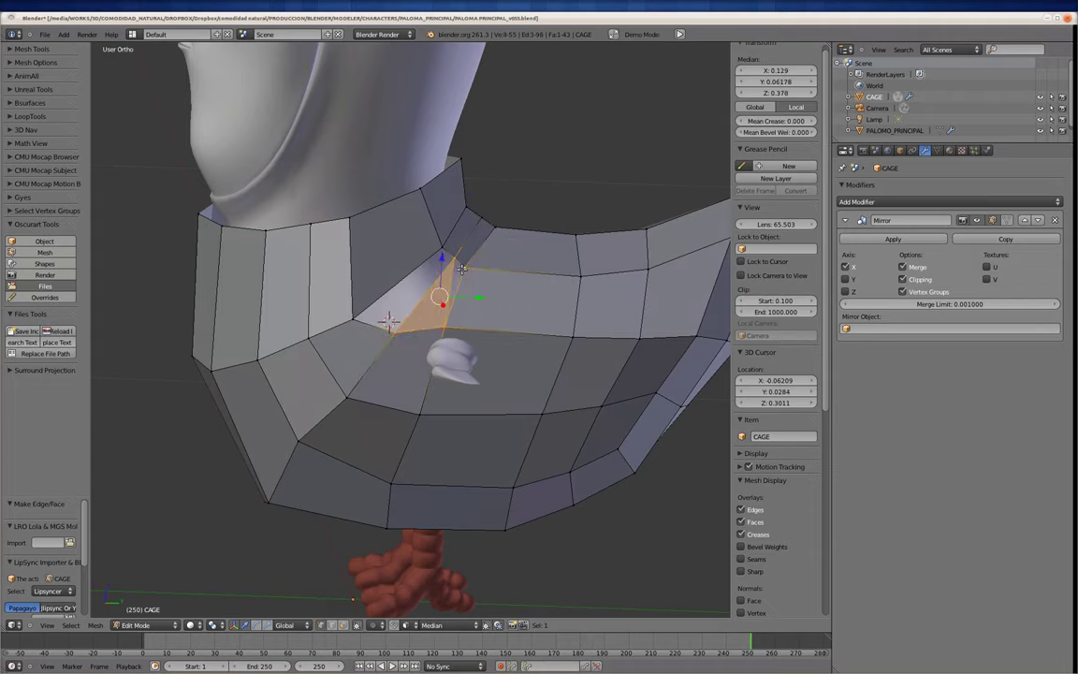
{"action": "right_click", "coordinate": [435, 252]}
Step: Move the wing-root vertex into a new position to hug the body
{"action": "middle_click_drag", "start_coordinate": [444, 247], "coordinate": [402, 281]}
{"action": "scroll", "coordinate": [402, 281], "scroll_direction": "up", "scroll_amount": 5}
{"action": "right_click", "coordinate": [362, 320]}
{"action": "key", "text": "g"}
{"action": "left_click", "coordinate": [362, 320]}
{"action": "scroll", "coordinate": [346, 328], "scroll_direction": "down", "scroll_amount": 3}
{"action": "mouse_move", "coordinate": [337, 333]}
{"action": "middle_mouse_down"}
{"action": "mouse_move", "coordinate": [277, 341]}
{"action": "mouse_move", "coordinate": [436, 354]}
{"action": "middle_mouse_up"}
{"action": "scroll", "coordinate": [384, 400], "scroll_direction": "up", "scroll_amount": 2}
{"action": "key", "text": "g"}
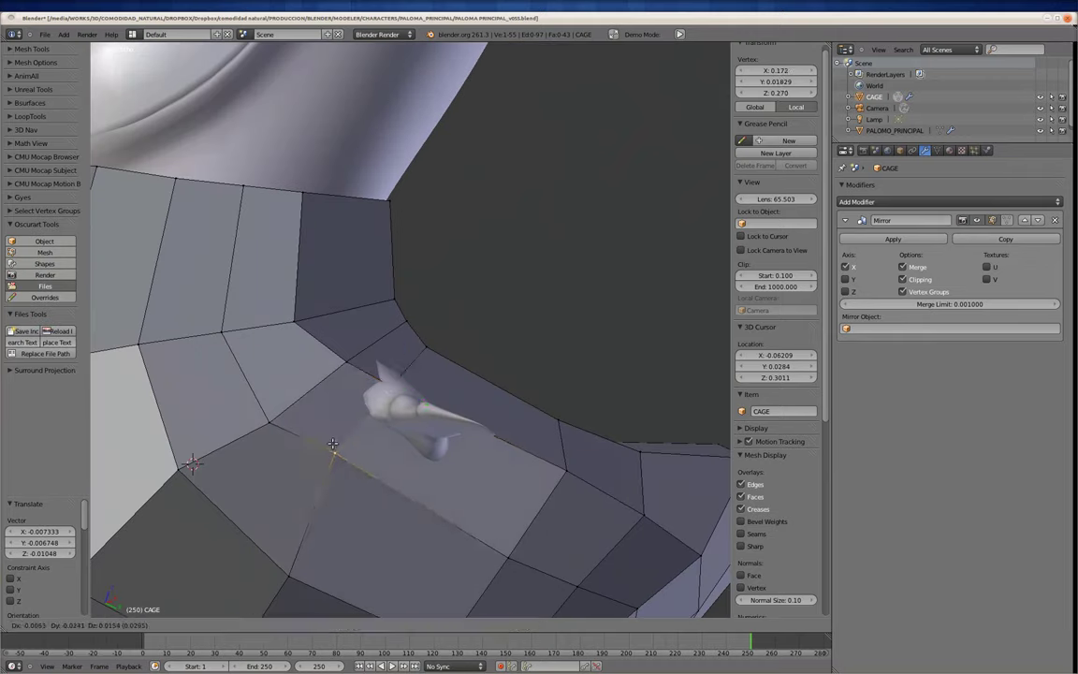
{"action": "left_click", "coordinate": [435, 403]}
Step: Inspect the collar and side of the cage and nudge the picked vertex into place
{"action": "scroll", "coordinate": [330, 368], "scroll_direction": "down", "scroll_amount": 4}
{"action": "mouse_move", "coordinate": [419, 329]}
{"action": "middle_mouse_down"}
{"action": "mouse_move", "coordinate": [356, 290]}
{"action": "mouse_move", "coordinate": [340, 485]}
{"action": "middle_mouse_up"}
{"action": "scroll", "coordinate": [339, 485], "scroll_direction": "up", "scroll_amount": 4}
{"action": "mouse_move", "coordinate": [403, 249]}
{"action": "middle_mouse_down"}
{"action": "mouse_move", "coordinate": [493, 294]}
{"action": "mouse_move", "coordinate": [487, 356]}
{"action": "mouse_move", "coordinate": [502, 376]}
{"action": "mouse_move", "coordinate": [492, 349]}
{"action": "mouse_move", "coordinate": [510, 296]}
{"action": "middle_mouse_up"}
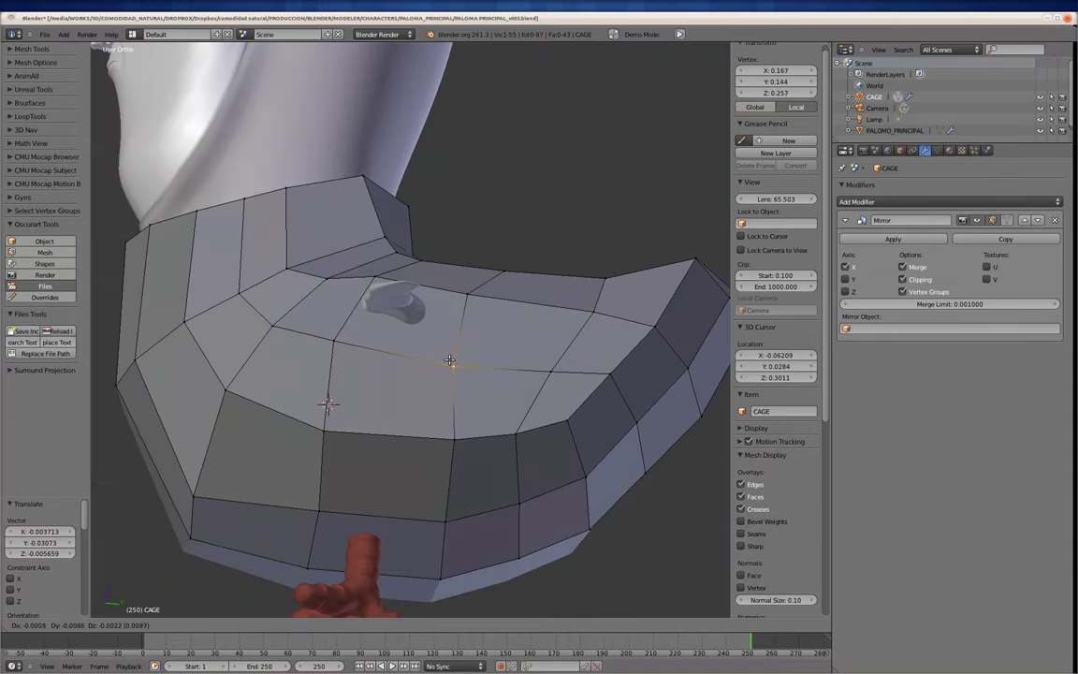
{"action": "middle_click_drag", "start_coordinate": [449, 360], "coordinate": [489, 263]}
{"action": "middle_click_drag", "start_coordinate": [531, 229], "coordinate": [379, 292]}
{"action": "right_click_drag", "start_coordinate": [379, 292], "coordinate": [386, 295]}
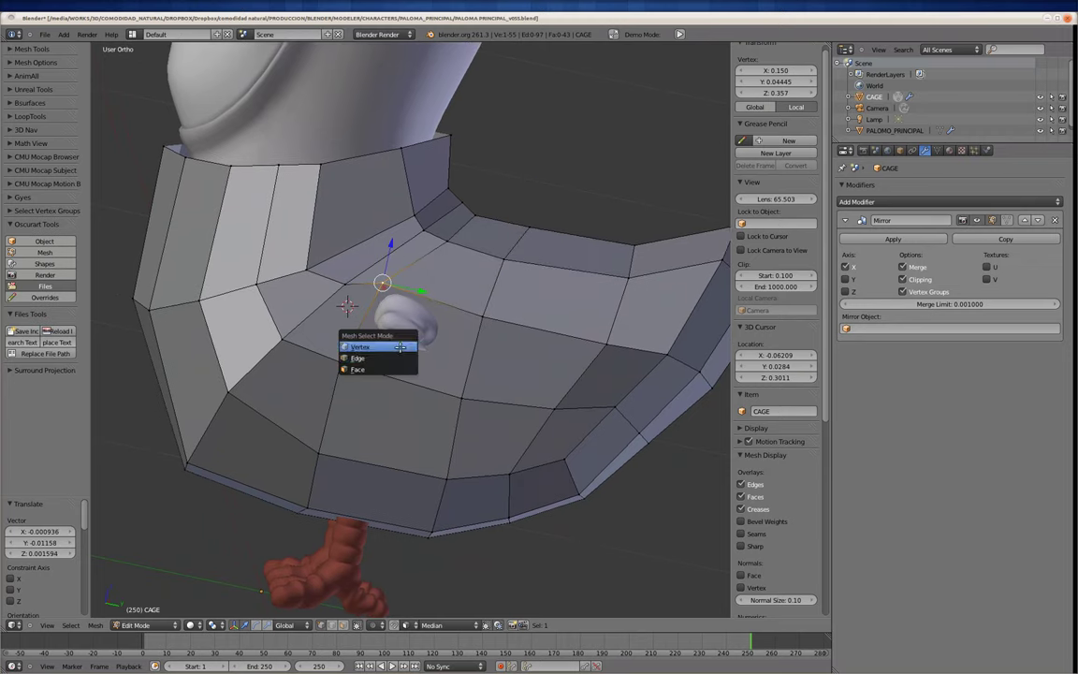
Step: Extrude the selected side face, shrink it and move it out as a wing block
{"action": "key", "text": "e"}
{"action": "left_click", "coordinate": [421, 337]}
{"action": "key", "text": "s"}
{"action": "key", "text": "g"}
{"action": "mouse_move", "coordinate": [452, 342]}
{"action": "middle_mouse_down"}
{"action": "mouse_move", "coordinate": [334, 386]}
{"action": "mouse_move", "coordinate": [433, 390]}
{"action": "middle_mouse_up"}
Step: In wireframe, move a wing-root vertex to fit the wing inside
{"action": "key", "text": "z"}
{"action": "left_click", "coordinate": [384, 373]}
{"action": "right_click", "coordinate": [363, 456]}
{"action": "key", "text": "g"}
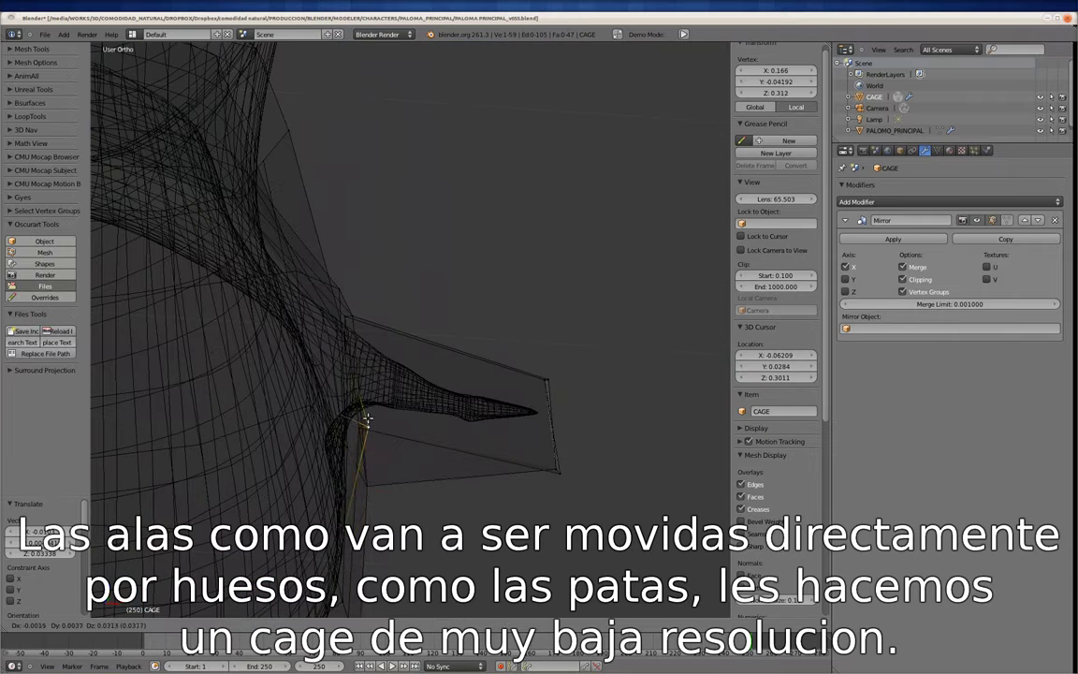
{"action": "left_click", "coordinate": [372, 428]}
{"action": "mouse_move", "coordinate": [372, 428]}
{"action": "middle_mouse_down"}
{"action": "mouse_move", "coordinate": [404, 345]}
{"action": "mouse_move", "coordinate": [437, 390]}
{"action": "middle_mouse_up"}
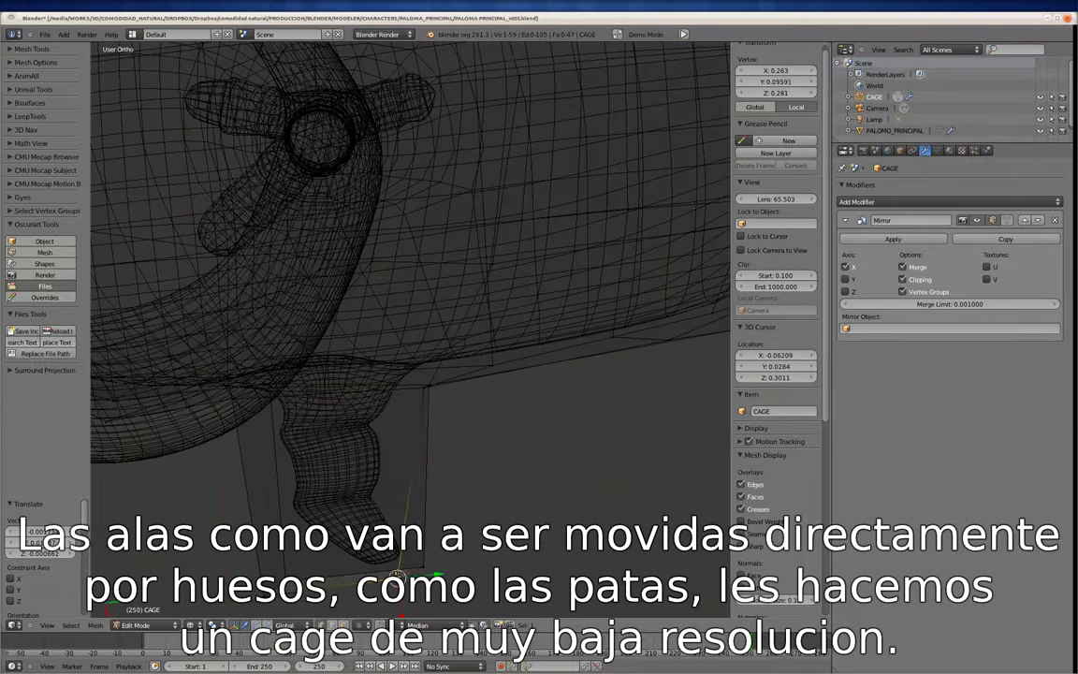
Step: Move another cage vertex around the wing and body
{"action": "middle_click_drag", "start_coordinate": [397, 573], "coordinate": [369, 590]}
{"action": "key", "text": "g"}
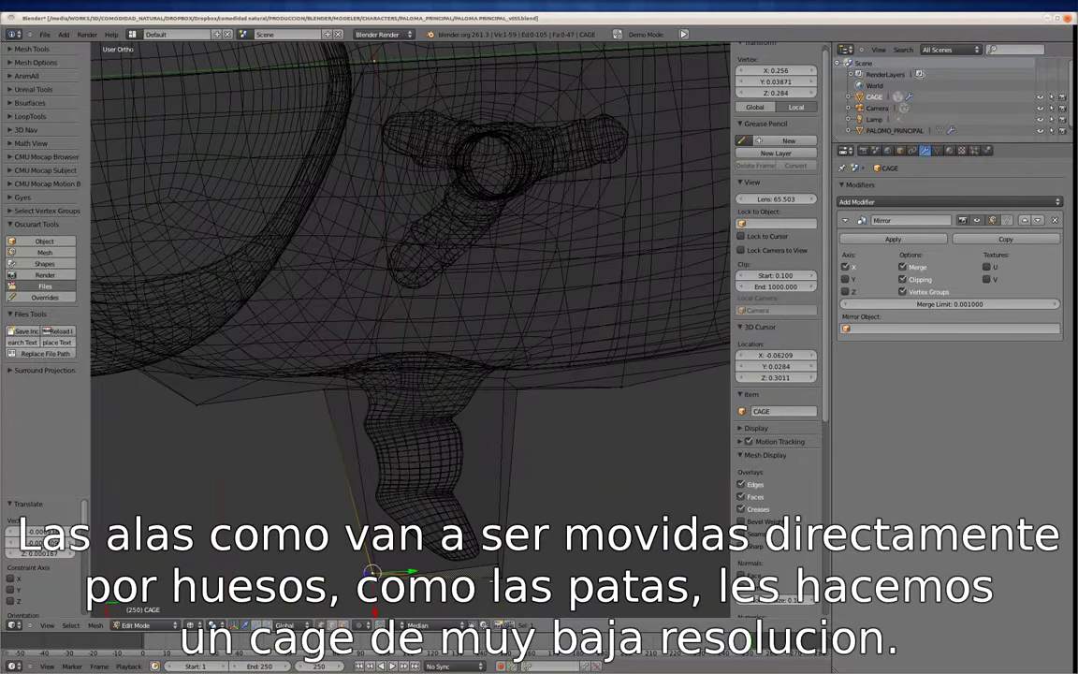
{"action": "left_click", "coordinate": [500, 573]}
{"action": "scroll", "coordinate": [446, 345], "scroll_direction": "up", "scroll_amount": 2}
Step: Return to solid shading and switch to the side view of the cage
{"action": "key", "text": "z"}
{"action": "scroll", "coordinate": [337, 397], "scroll_direction": "down", "scroll_amount": 5}
{"action": "scroll", "coordinate": [499, 378], "scroll_direction": "up", "scroll_amount": 2}
{"action": "key", "text": "KP_1"}
{"action": "key", "text": "KP_3"}
Step: Extrude the neck edge loop upward, scale it and move a top vertex
{"action": "right_click", "coordinate": [383, 455], "text": "alt"}
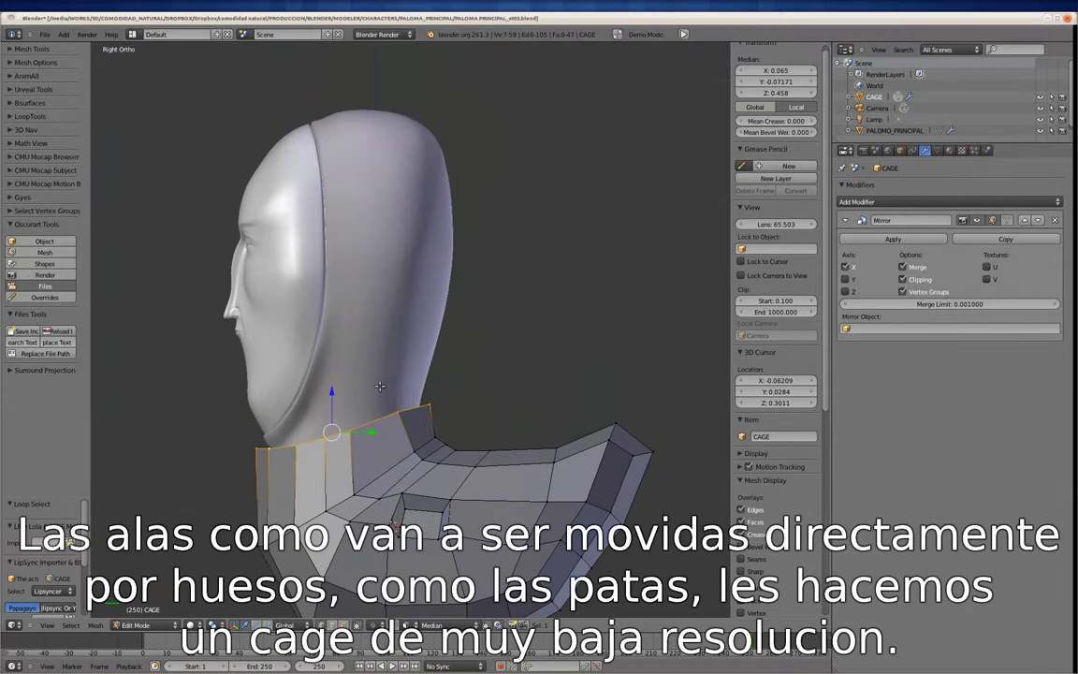
{"action": "key", "text": "e"}
{"action": "key", "text": "s"}
{"action": "key", "text": "z"}
{"action": "right_click", "coordinate": [450, 79]}
{"action": "key", "text": "g"}
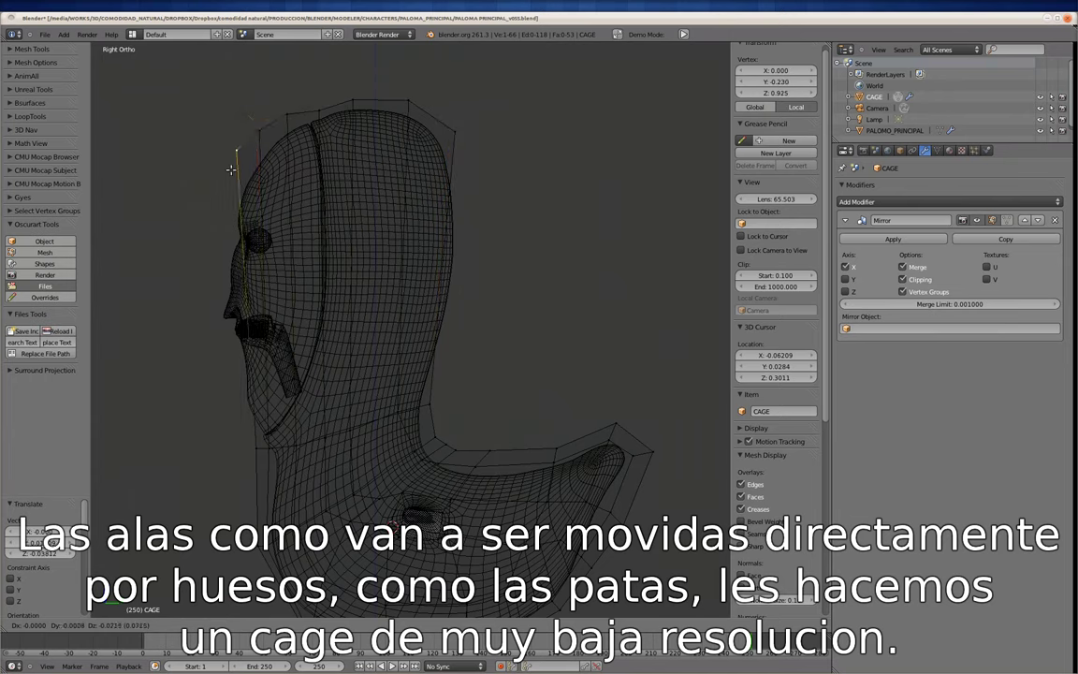
{"action": "left_click", "coordinate": [231, 170]}
{"action": "key", "text": "z"}
{"action": "middle_click_drag", "start_coordinate": [281, 205], "coordinate": [416, 279]}
Step: Undo the extra top extrusion and rescale the neck loop along the X axis
{"action": "right_click", "coordinate": [414, 136], "text": "alt"}
{"action": "key", "text": "KP_3"}
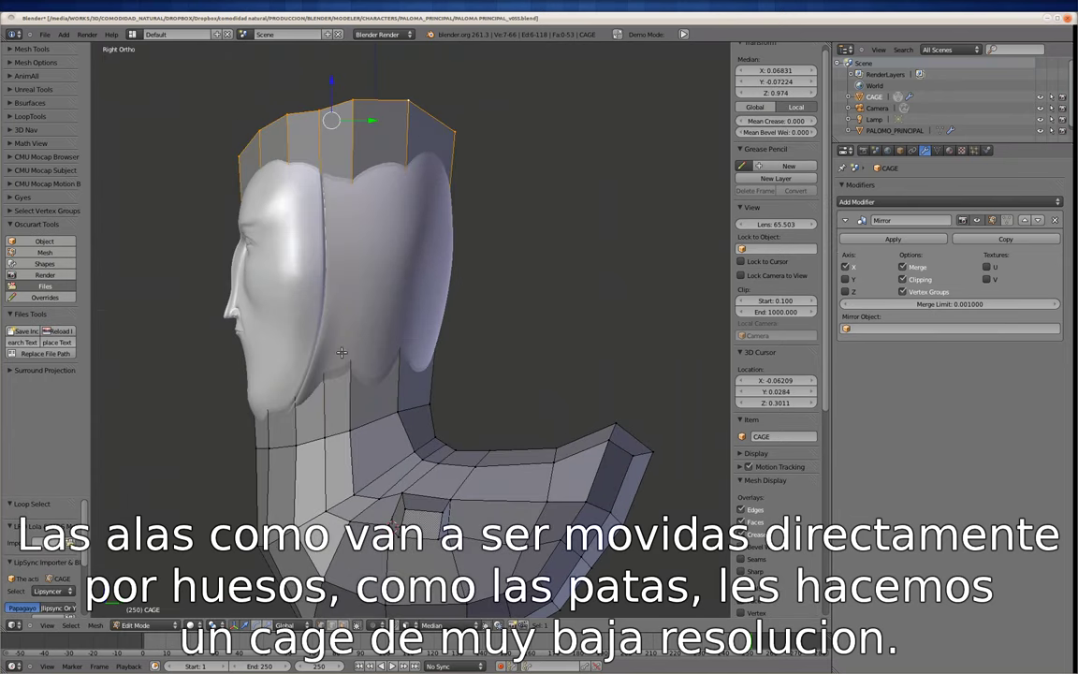
{"action": "key", "text": "ctrl+z"}
{"action": "key", "text": "ctrl+z"}
{"action": "key", "text": "ctrl+z"}
{"action": "key", "text": "ctrl+z"}
{"action": "mouse_move", "coordinate": [374, 414]}
{"action": "middle_mouse_down"}
{"action": "mouse_move", "coordinate": [306, 392]}
{"action": "mouse_move", "coordinate": [475, 298]}
{"action": "mouse_move", "coordinate": [421, 309]}
{"action": "mouse_move", "coordinate": [399, 289]}
{"action": "mouse_move", "coordinate": [693, 496]}
{"action": "mouse_move", "coordinate": [535, 379]}
{"action": "mouse_move", "coordinate": [486, 393]}
{"action": "mouse_move", "coordinate": [421, 365]}
{"action": "mouse_move", "coordinate": [440, 250]}
{"action": "mouse_move", "coordinate": [550, 284]}
{"action": "mouse_move", "coordinate": [383, 314]}
{"action": "middle_mouse_up"}
{"action": "key", "text": "s"}
{"action": "key", "text": "x"}
{"action": "key", "text": "Escape"}
{"action": "scroll", "coordinate": [421, 309], "scroll_direction": "up", "scroll_amount": 3}
{"action": "key", "text": "ctrl+z"}
{"action": "key", "text": "ctrl+z"}
Step: Raise the top neck loop along Z and start tweaking a head vertex
{"action": "right_click", "coordinate": [418, 361], "text": "alt"}
{"action": "key", "text": "g"}
{"action": "key", "text": "z"}
{"action": "left_click", "coordinate": [420, 356]}
{"action": "right_click", "coordinate": [384, 310]}
{"action": "key", "text": "g"}
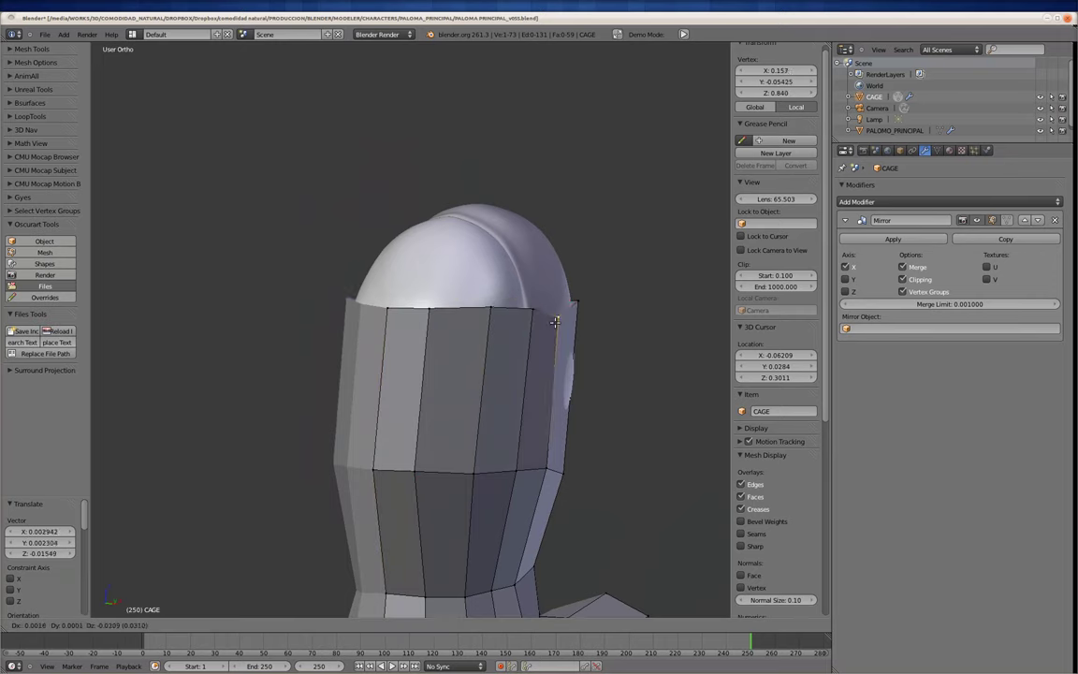
Step: Finish adjusting the cage vertices around the pigeon's head
{"action": "left_click", "coordinate": [591, 325]}
{"action": "middle_click_drag", "start_coordinate": [592, 325], "coordinate": [402, 328]}
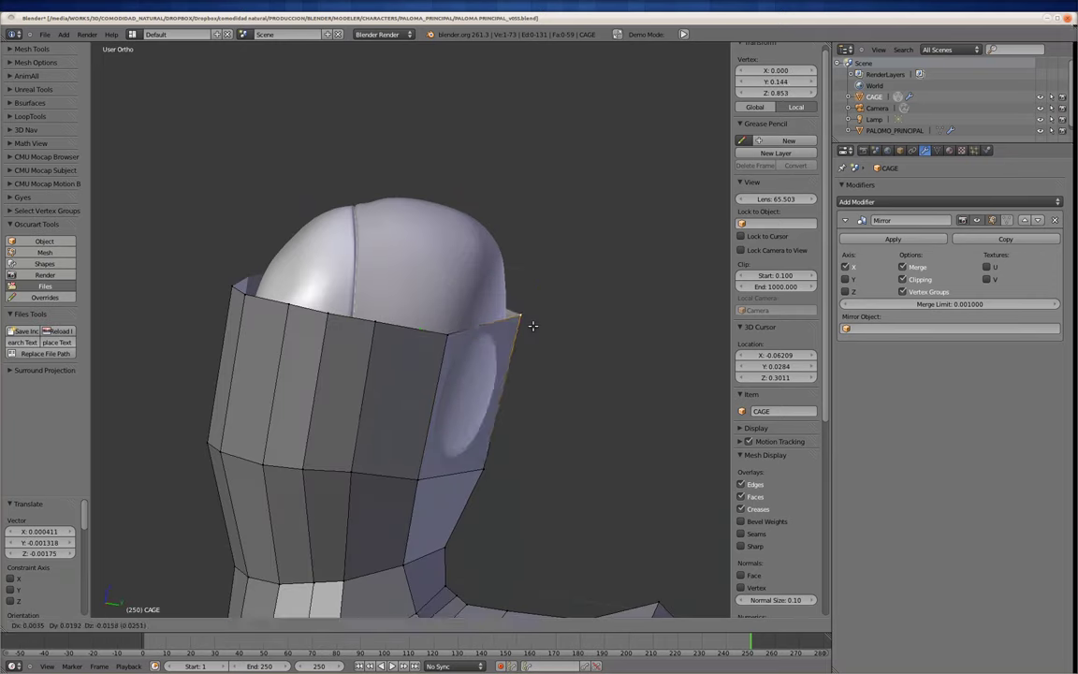
{"action": "left_click", "coordinate": [531, 325]}
{"action": "middle_click_drag", "start_coordinate": [532, 325], "coordinate": [440, 371]}
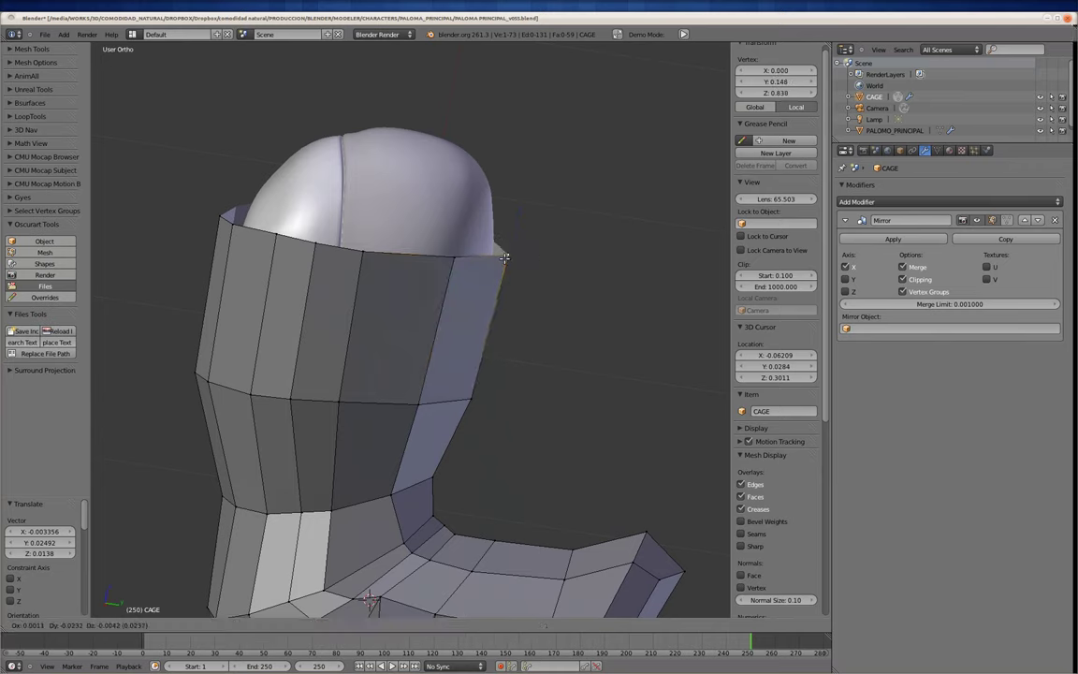
{"action": "left_click", "coordinate": [503, 256]}
{"action": "middle_click_drag", "start_coordinate": [504, 257], "coordinate": [426, 367]}
{"action": "middle_click_drag", "start_coordinate": [427, 298], "coordinate": [439, 337]}
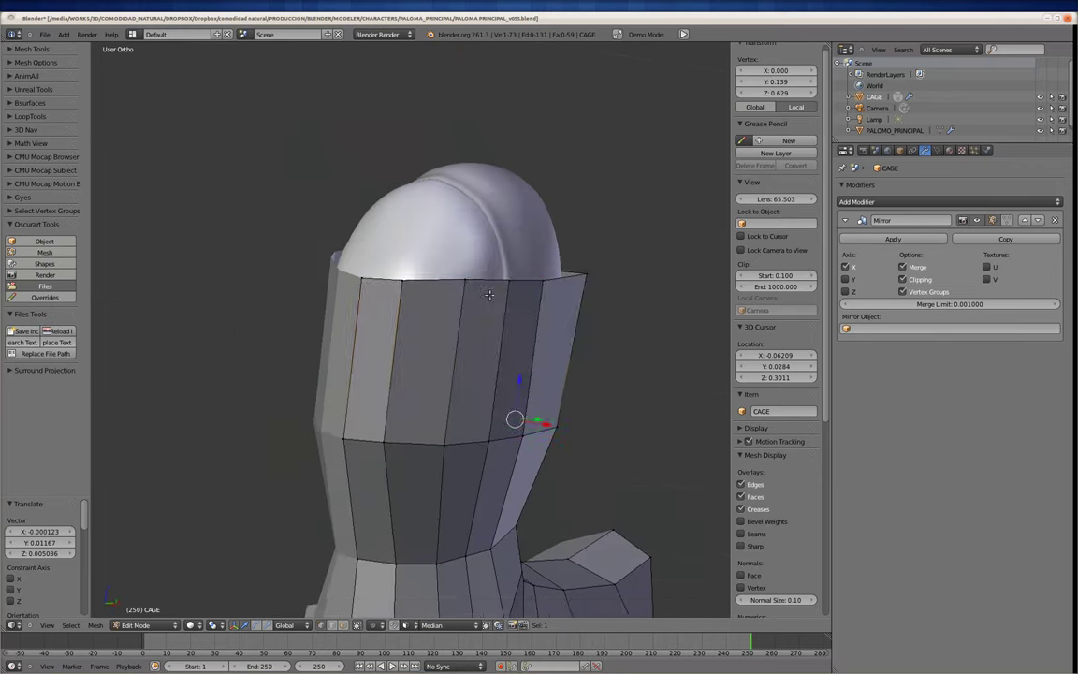
Step: Select the top edge loop of the head cage and scale it to 1.338
{"action": "right_click", "coordinate": [440, 337], "text": "alt"}
{"action": "key", "text": "s"}
{"action": "left_click", "coordinate": [464, 28]}
{"action": "mouse_move", "coordinate": [464, 28]}
{"action": "middle_mouse_down"}
{"action": "mouse_move", "coordinate": [458, 375]}
{"action": "mouse_move", "coordinate": [402, 400]}
{"action": "mouse_move", "coordinate": [375, 374]}
{"action": "middle_mouse_up"}
{"action": "key", "text": "s"}
{"action": "left_click", "coordinate": [402, 401]}
Step: Extrude the top rim, merge its vertices into one with Alt+M, and position it
{"action": "right_click", "coordinate": [374, 374]}
{"action": "key", "text": "e"}
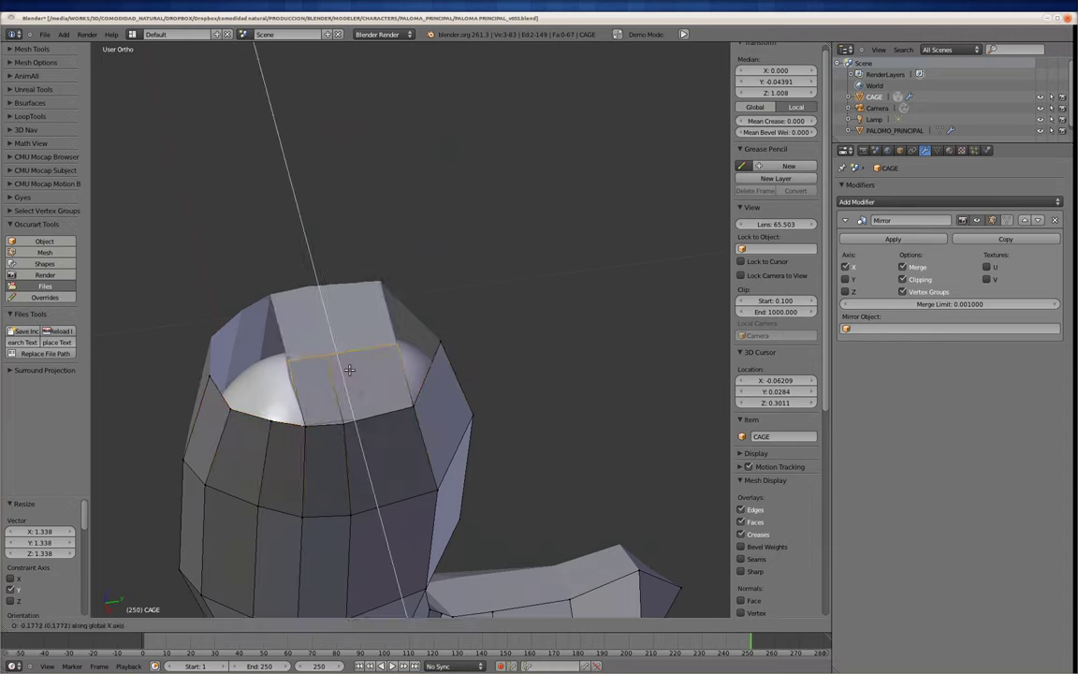
{"action": "left_click", "coordinate": [371, 367]}
{"action": "left_click", "coordinate": [368, 375]}
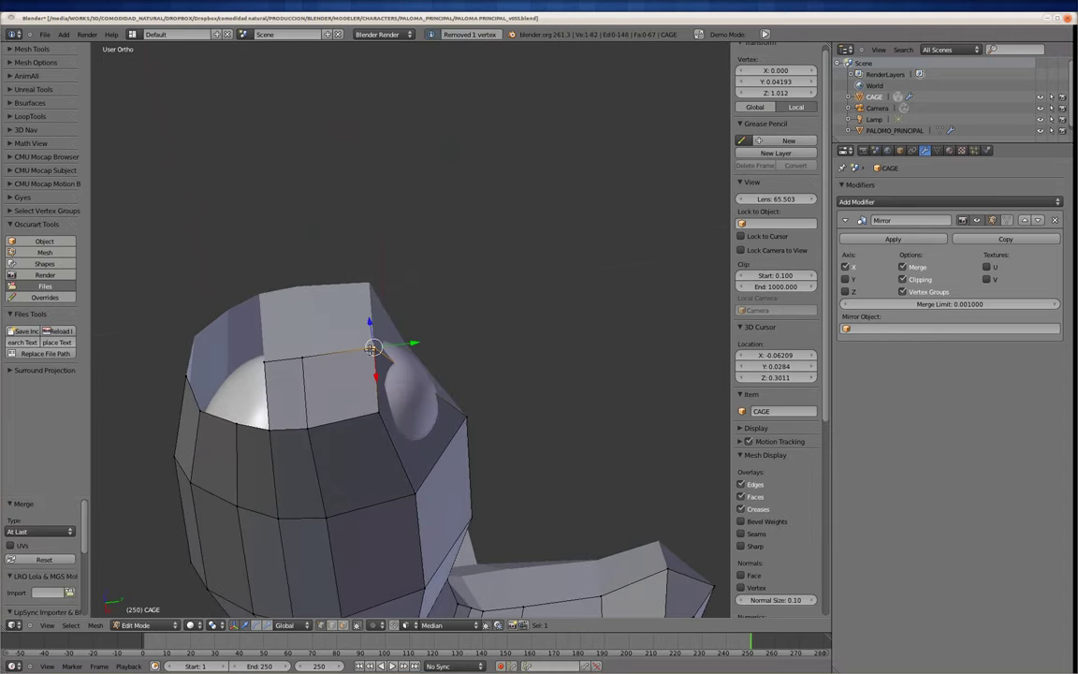
{"action": "key", "text": "g"}
{"action": "left_click", "coordinate": [327, 387]}
Step: Extrude more of the top rim, fill the opening with a face, and Smooth Vertex
{"action": "mouse_move", "coordinate": [256, 409]}
{"action": "middle_mouse_down"}
{"action": "mouse_move", "coordinate": [309, 393]}
{"action": "mouse_move", "coordinate": [365, 403]}
{"action": "mouse_move", "coordinate": [236, 277]}
{"action": "middle_mouse_up"}
{"action": "key", "text": "e"}
{"action": "left_click", "coordinate": [375, 409]}
{"action": "key", "text": "f"}
{"action": "key", "text": "w"}
{"action": "left_click", "coordinate": [401, 418]}
Step: Scale and move the top ring along the Y axis
{"action": "middle_click_drag", "start_coordinate": [401, 425], "coordinate": [319, 472]}
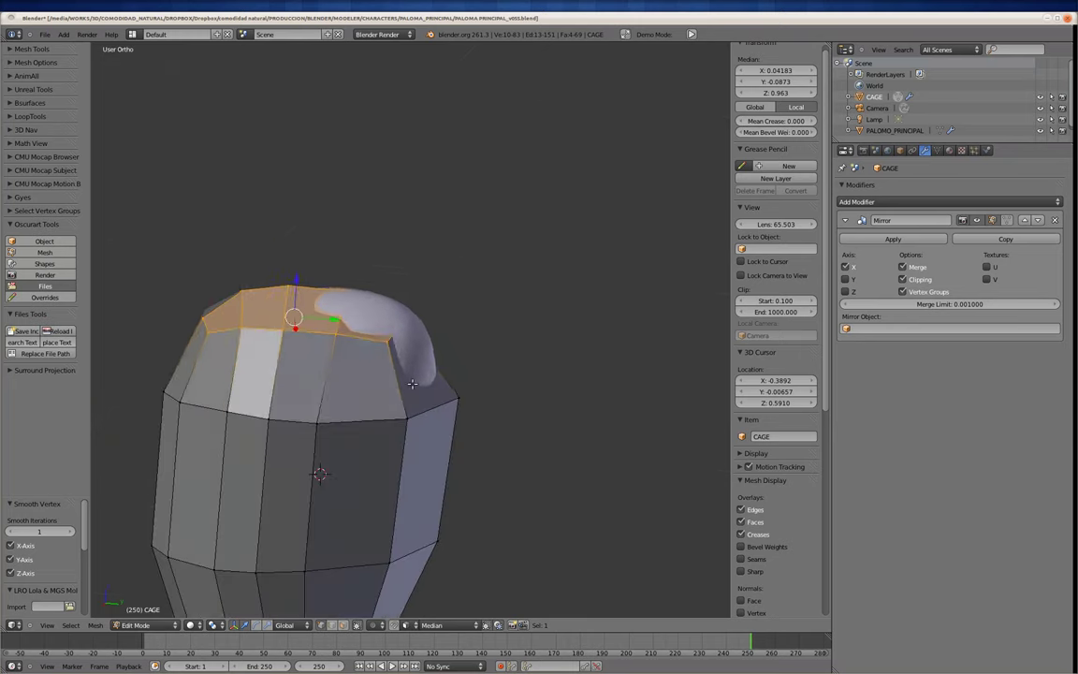
{"action": "key", "text": "s"}
{"action": "key", "text": "y"}
{"action": "left_click", "coordinate": [421, 337]}
{"action": "key", "text": "g"}
{"action": "key", "text": "y"}
{"action": "left_click", "coordinate": [450, 336]}
Step: Add a Ctrl+R loop cut around the neck
{"action": "key", "text": "Tab"}
{"action": "key", "text": "Tab"}
{"action": "mouse_move", "coordinate": [413, 353]}
{"action": "middle_mouse_down"}
{"action": "mouse_move", "coordinate": [412, 341]}
{"action": "mouse_move", "coordinate": [456, 405]}
{"action": "middle_mouse_up"}
{"action": "key", "text": "ctrl+r"}
{"action": "left_click", "coordinate": [456, 408]}
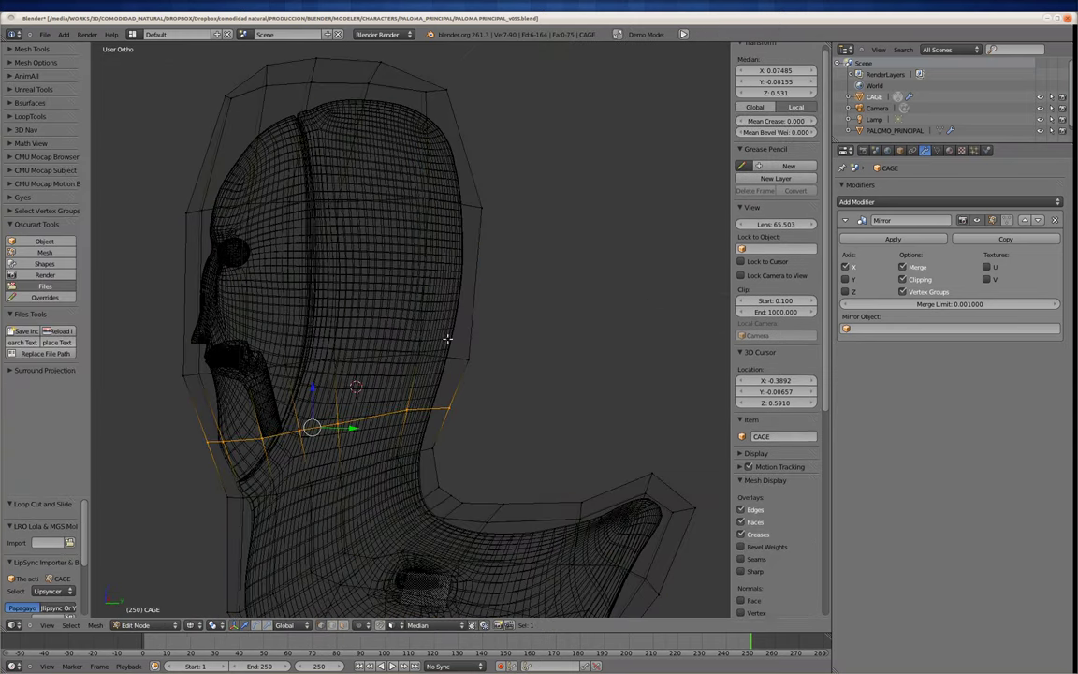
Step: Check the cage shape, then add a loop cut across the head
{"action": "key", "text": "Tab"}
{"action": "middle_click_drag", "start_coordinate": [447, 339], "coordinate": [462, 282]}
{"action": "key", "text": "Tab"}
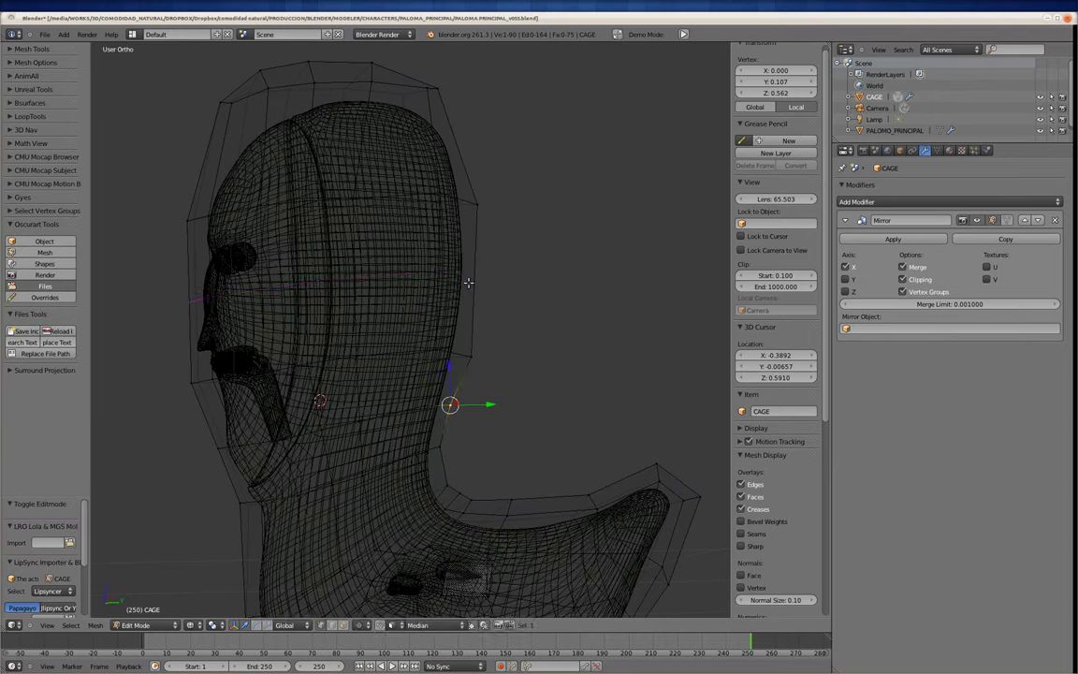
{"action": "key", "text": "ctrl+r"}
{"action": "left_click", "coordinate": [462, 281]}
Step: Raise the top edge ring so the head stays enclosed
{"action": "right_click", "coordinate": [462, 282]}
{"action": "key", "text": "g"}
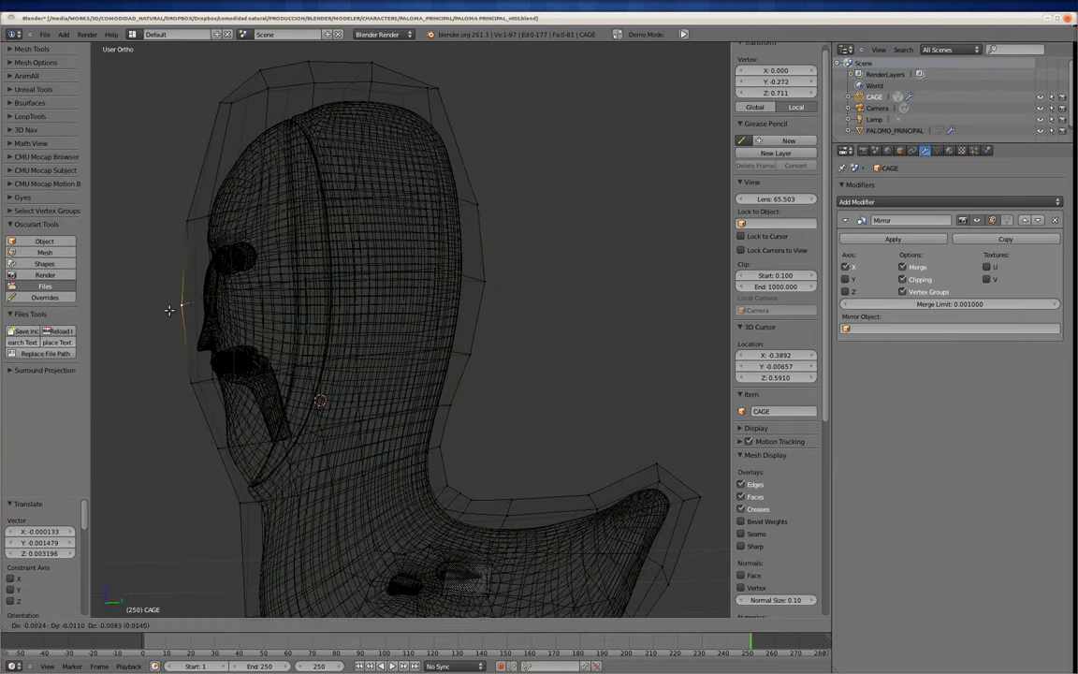
{"action": "middle_click_drag", "start_coordinate": [240, 340], "coordinate": [342, 240]}
{"action": "right_click", "coordinate": [342, 241], "text": "alt"}
{"action": "key", "text": "z"}
{"action": "key", "text": "g"}
{"action": "left_click", "coordinate": [399, 373]}
Step: Tweak one cage vertex, then return to Object Mode
{"action": "middle_click_drag", "start_coordinate": [400, 373], "coordinate": [448, 473]}
{"action": "right_click", "coordinate": [421, 228]}
{"action": "key", "text": "g"}
{"action": "left_click", "coordinate": [433, 241]}
{"action": "mouse_move", "coordinate": [433, 241]}
{"action": "middle_mouse_down"}
{"action": "mouse_move", "coordinate": [474, 275]}
{"action": "mouse_move", "coordinate": [266, 390]}
{"action": "middle_mouse_up"}
{"action": "key", "text": "Tab"}
Step: Edit the cage mesh in face select mode
{"action": "scroll", "coordinate": [357, 293], "scroll_direction": "down", "scroll_amount": 3}
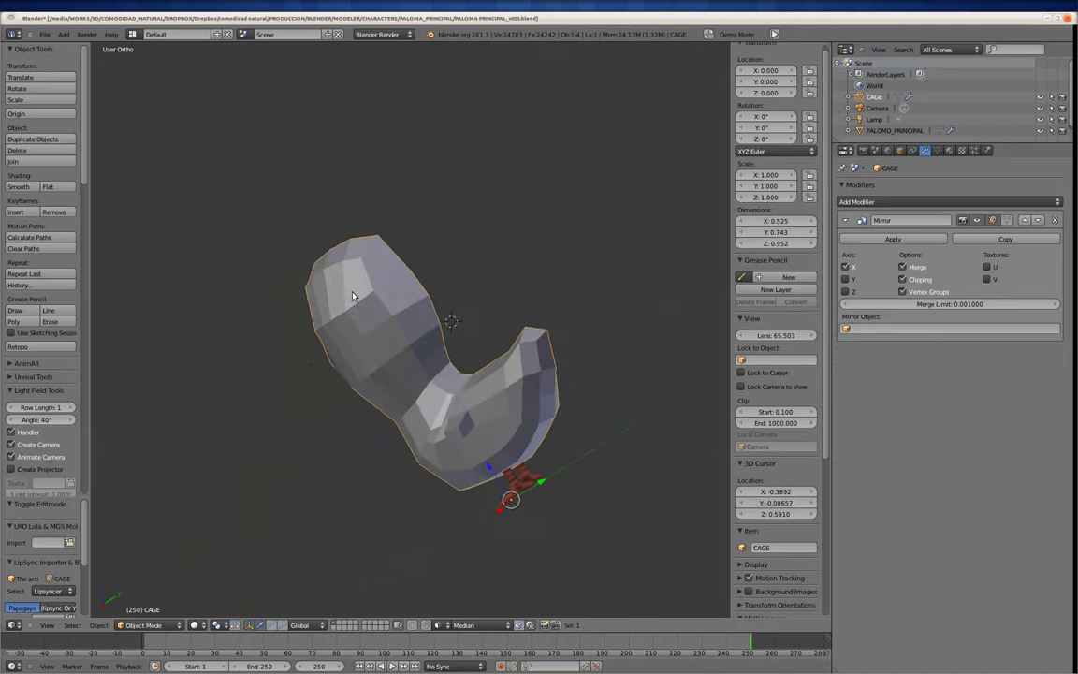
{"action": "middle_click_drag", "start_coordinate": [357, 294], "coordinate": [455, 404]}
{"action": "scroll", "coordinate": [455, 404], "scroll_direction": "up", "scroll_amount": 5}
{"action": "scroll", "coordinate": [334, 344], "scroll_direction": "down", "scroll_amount": 2}
{"action": "key", "text": "Tab"}
{"action": "key", "text": "ctrl+Tab"}
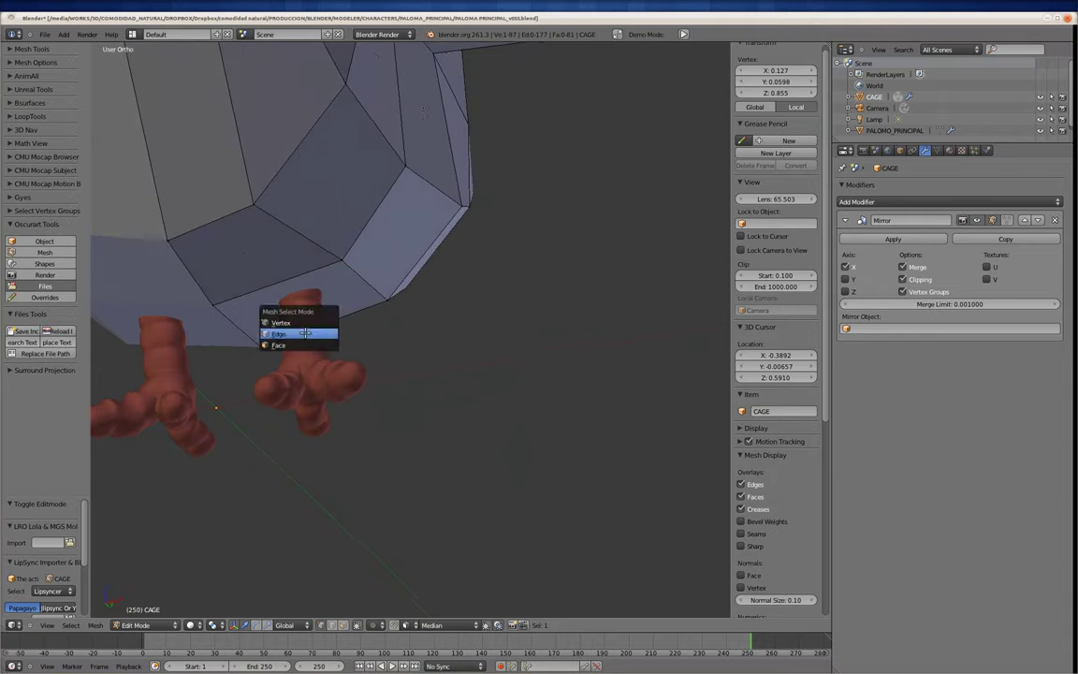
{"action": "left_click", "coordinate": [309, 345]}
Step: Shrink the face under the body and shift it along the Y axis
{"action": "right_click", "coordinate": [302, 304]}
{"action": "middle_click_drag", "start_coordinate": [309, 307], "coordinate": [357, 300]}
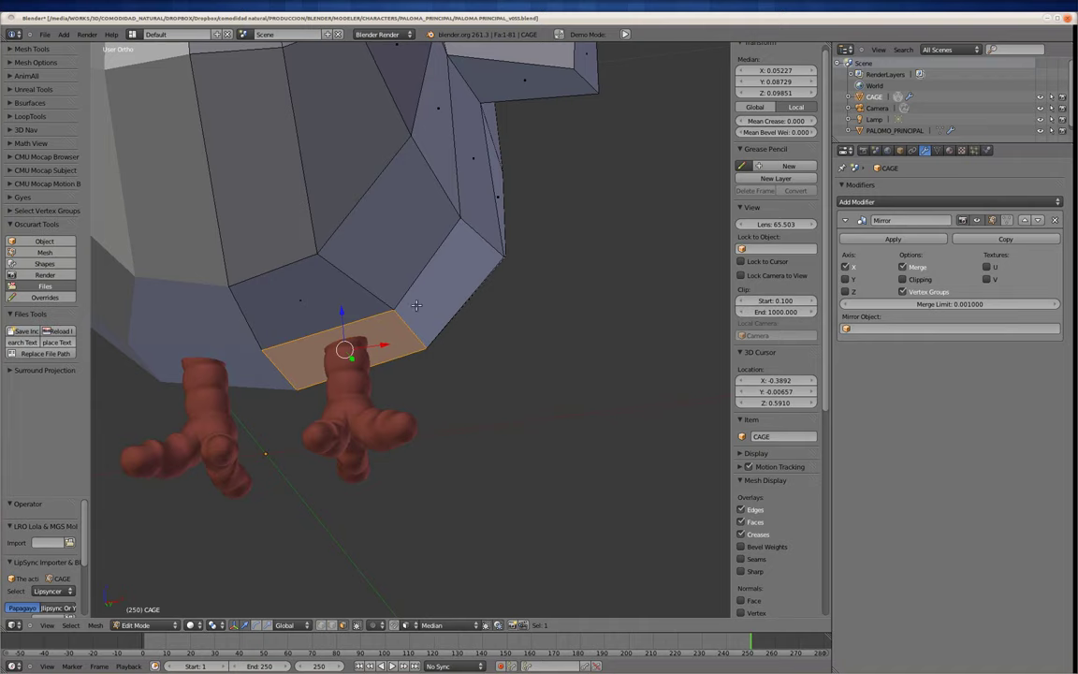
{"action": "left_click", "coordinate": [449, 307]}
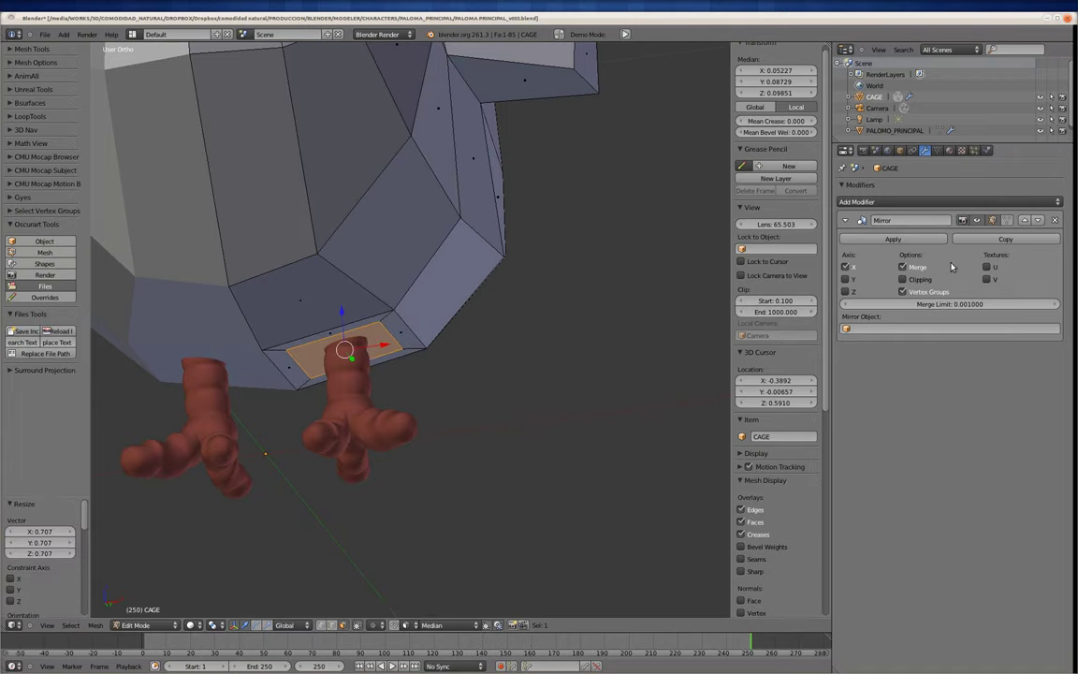
{"action": "mouse_move", "coordinate": [402, 394]}
{"action": "middle_mouse_down"}
{"action": "mouse_move", "coordinate": [426, 347]}
{"action": "mouse_move", "coordinate": [469, 334]}
{"action": "middle_mouse_up"}
{"action": "key", "text": "s"}
{"action": "key", "text": "y"}
{"action": "left_click", "coordinate": [412, 338]}
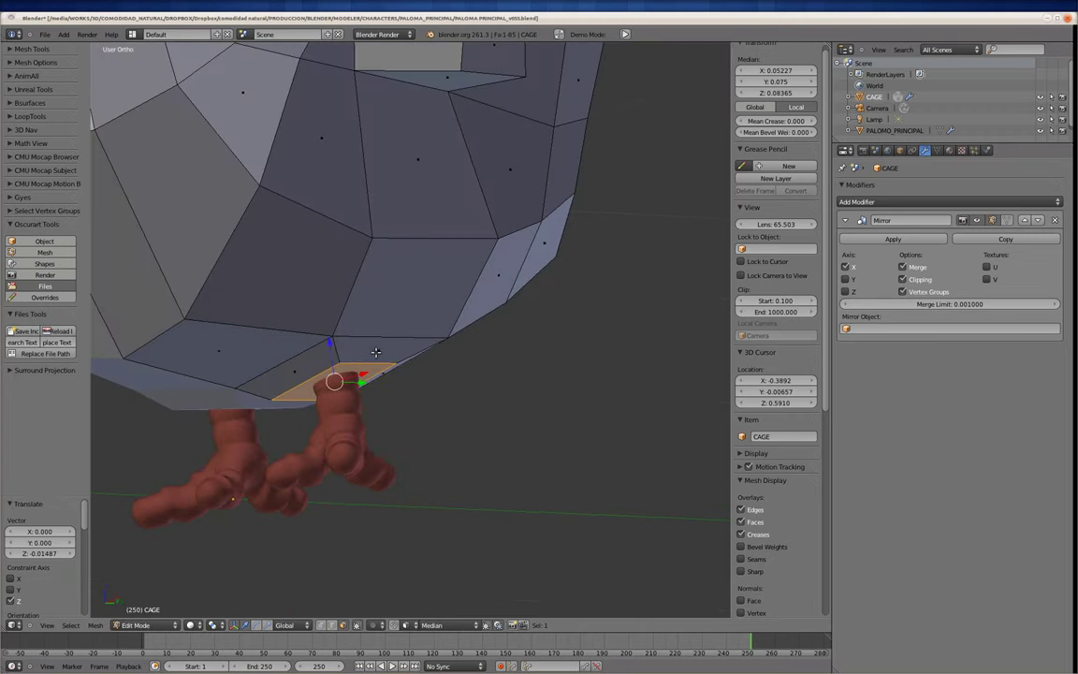
Step: Drop the extruded face and widen it along X to 1.754
{"action": "left_click", "coordinate": [351, 388]}
{"action": "key", "text": "KP_3"}
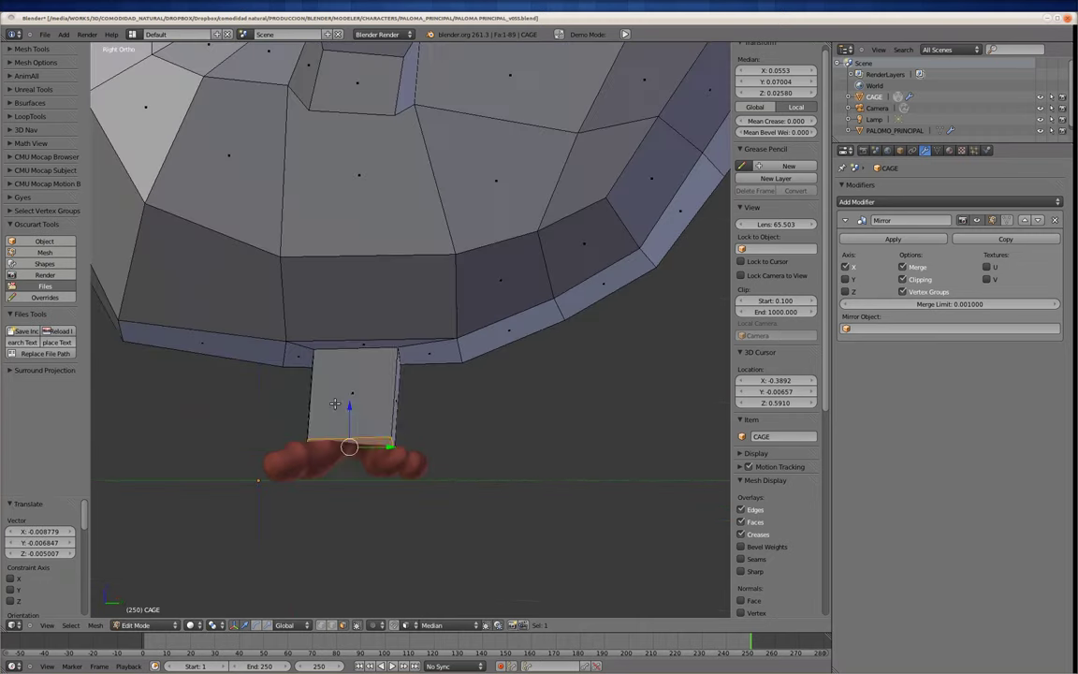
{"action": "key", "text": "KP_1"}
{"action": "key", "text": "s"}
{"action": "key", "text": "x"}
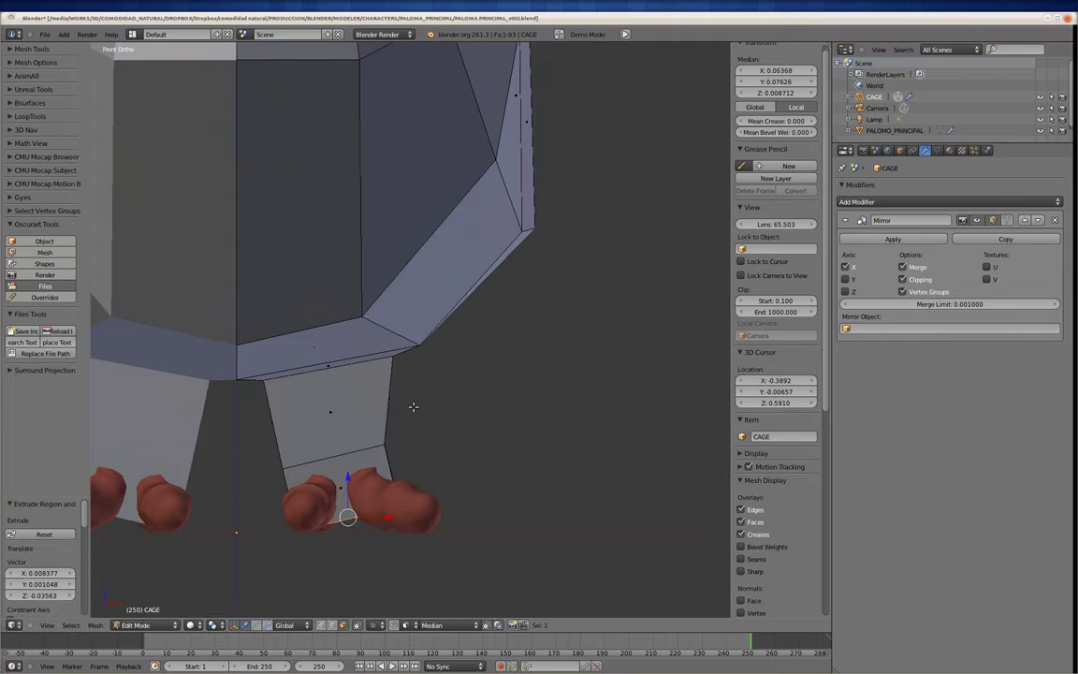
{"action": "key", "text": "KP_8"}
{"action": "key", "text": "KP_8"}
{"action": "left_click", "coordinate": [517, 459]}
{"action": "mouse_move", "coordinate": [518, 458]}
{"action": "middle_mouse_down"}
{"action": "mouse_move", "coordinate": [334, 394]}
{"action": "mouse_move", "coordinate": [329, 426]}
{"action": "mouse_move", "coordinate": [226, 443]}
{"action": "mouse_move", "coordinate": [306, 374]}
{"action": "middle_mouse_up"}
Step: Extrude the face region down into a foot block and return to Object Mode
{"action": "key", "text": "alt+e"}
{"action": "left_click", "coordinate": [299, 403]}
{"action": "left_click", "coordinate": [328, 427]}
{"action": "key", "text": "Tab"}
Step: Save the blend file, overwriting the existing one
{"action": "scroll", "coordinate": [306, 374], "scroll_direction": "down", "scroll_amount": 5}
{"action": "middle_click_drag", "start_coordinate": [384, 333], "coordinate": [408, 395]}
{"action": "key", "text": "space"}
{"action": "key", "text": "Escape"}
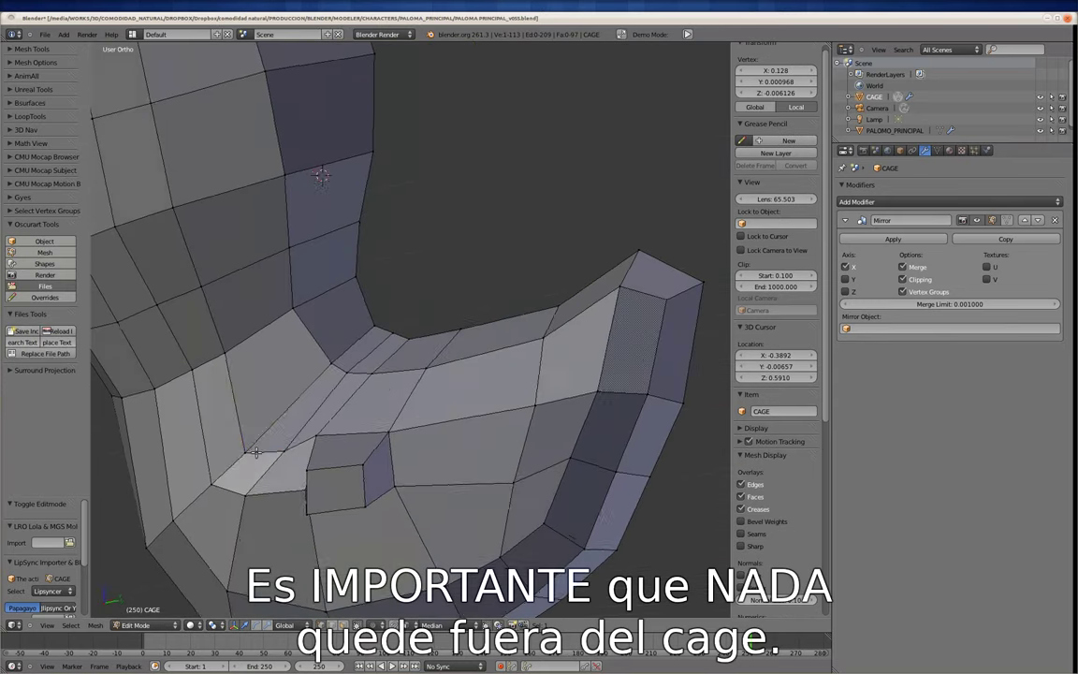
Step: Nudge a cage vertex at the wing base
{"action": "left_click", "coordinate": [268, 422]}
{"action": "right_click_drag", "start_coordinate": [251, 451], "coordinate": [260, 436]}
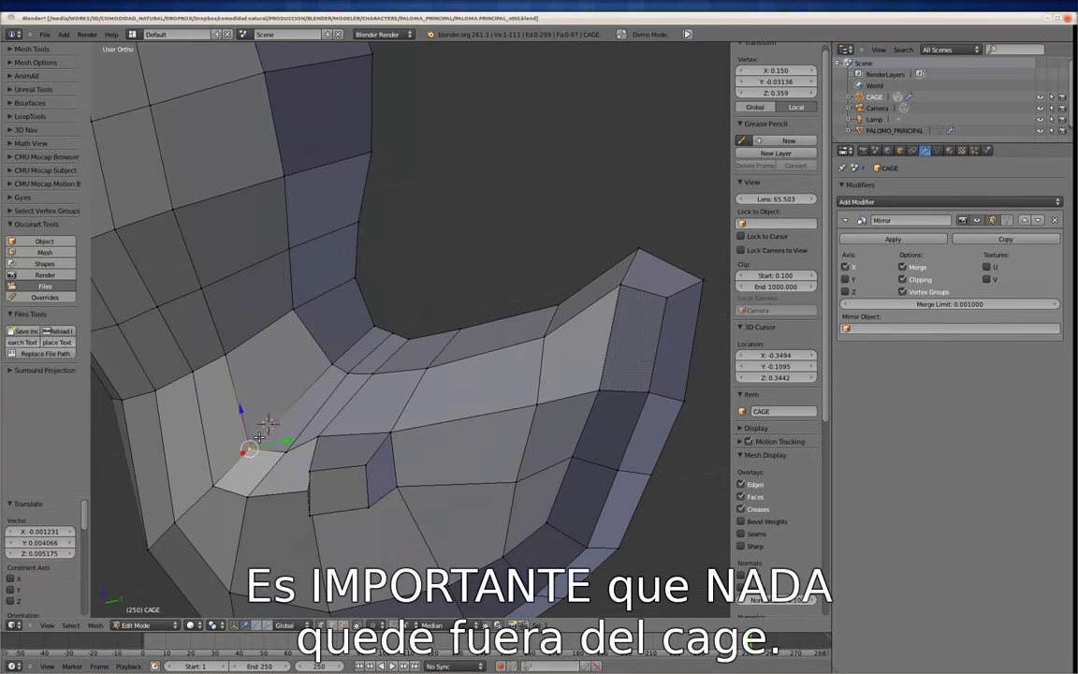
{"action": "middle_click_drag", "start_coordinate": [289, 425], "coordinate": [553, 344]}
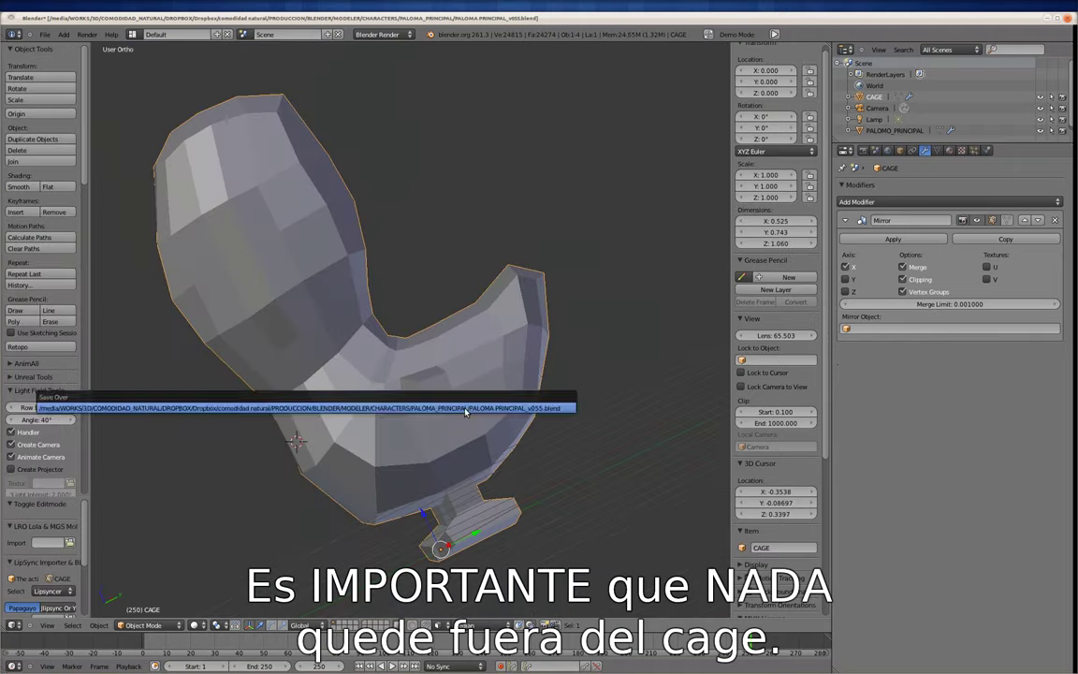
Step: Select the PALOMO_PRINCIPAL pigeon mesh
{"action": "key", "text": "z"}
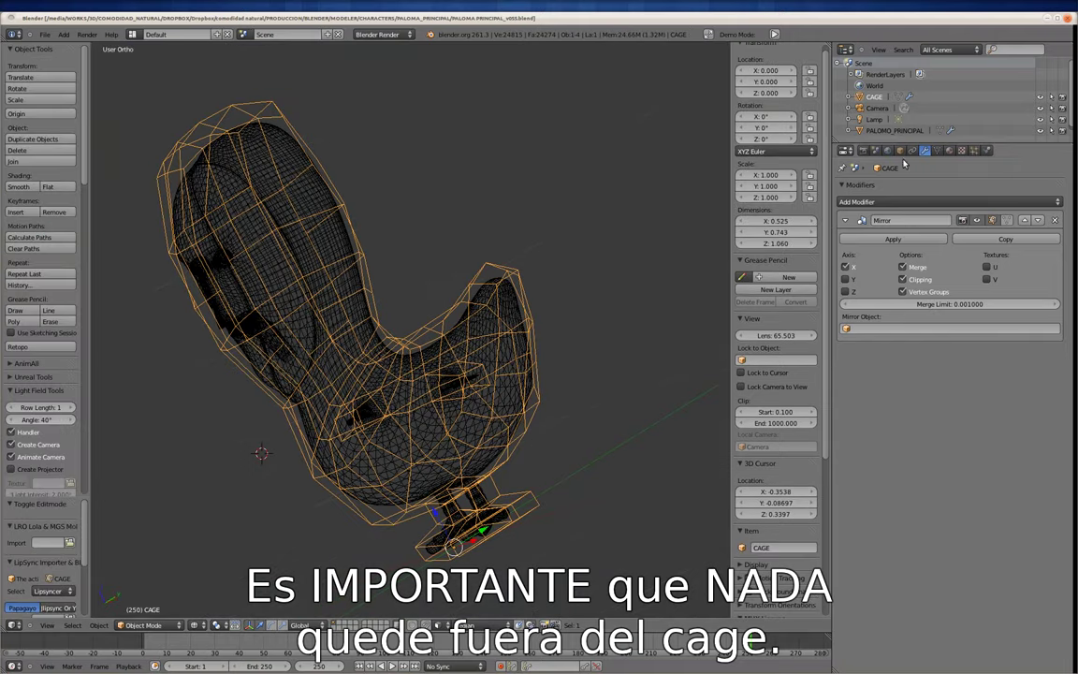
{"action": "key", "text": "z"}
{"action": "scroll", "coordinate": [433, 308], "scroll_direction": "up", "scroll_amount": 5}
{"action": "scroll", "coordinate": [433, 308], "scroll_direction": "down", "scroll_amount": 2}
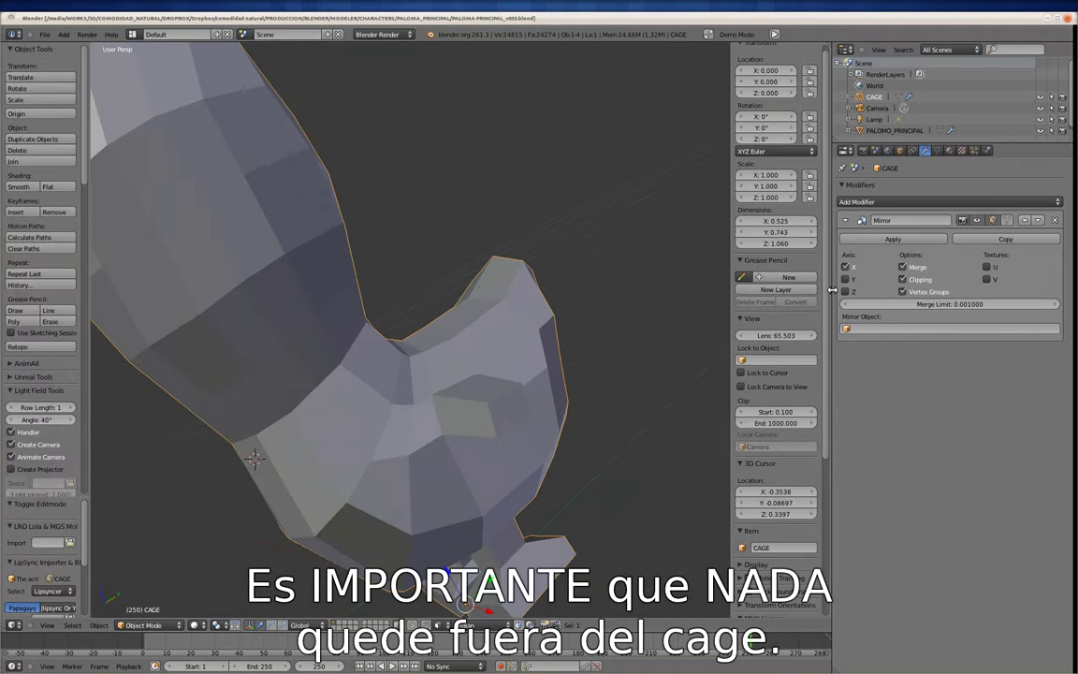
{"action": "key", "text": "z"}
{"action": "right_click", "coordinate": [440, 298]}
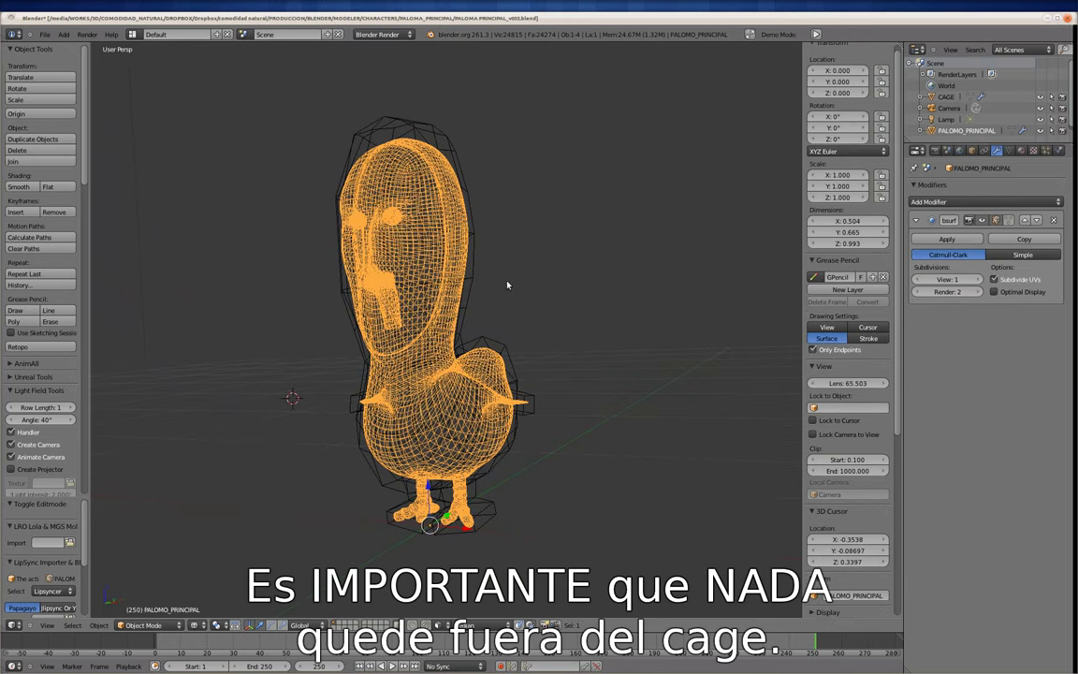
Step: Add a Mesh Deform modifier to PALOMO_PRINCIPAL
{"action": "left_click", "coordinate": [966, 204]}
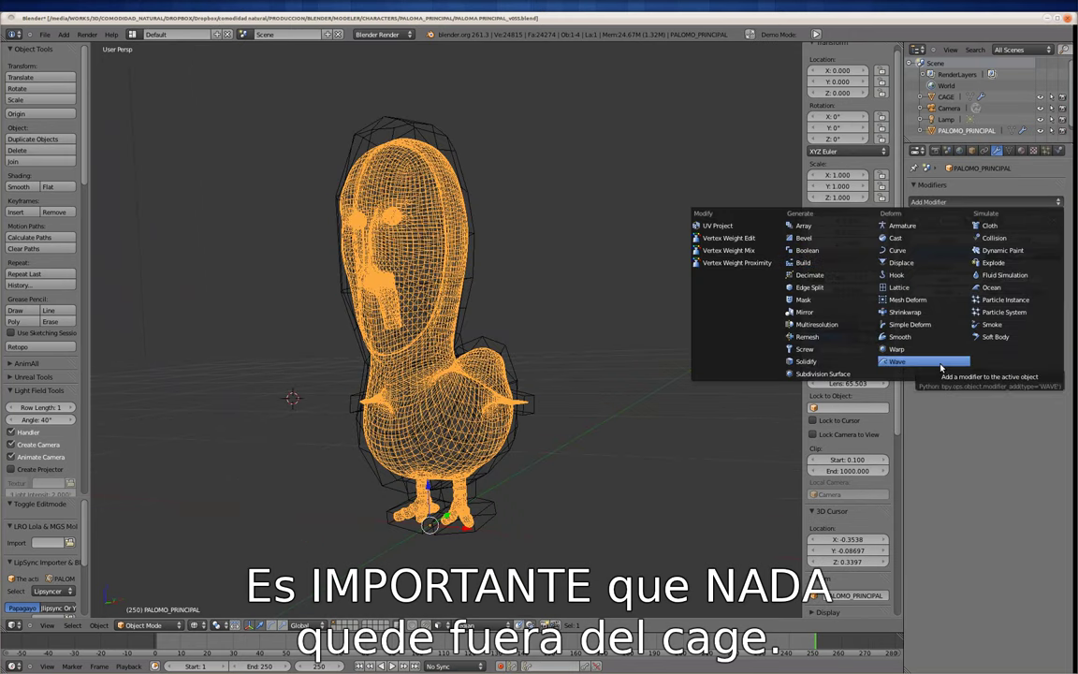
{"action": "left_click", "coordinate": [933, 304]}
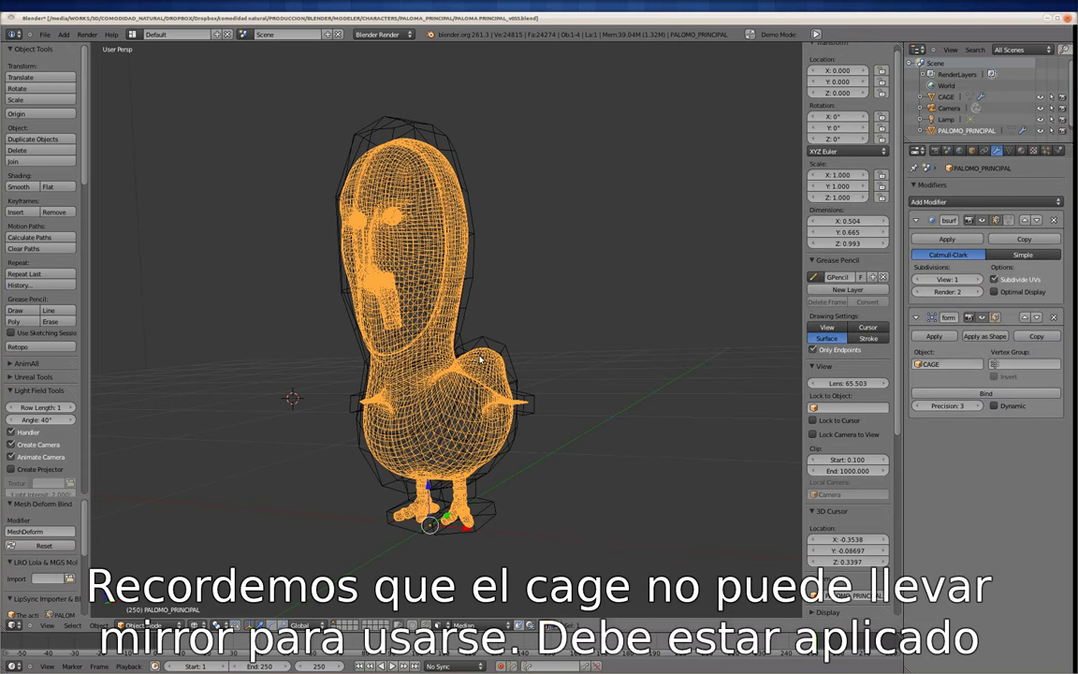
{"action": "left_click", "coordinate": [1050, 221]}
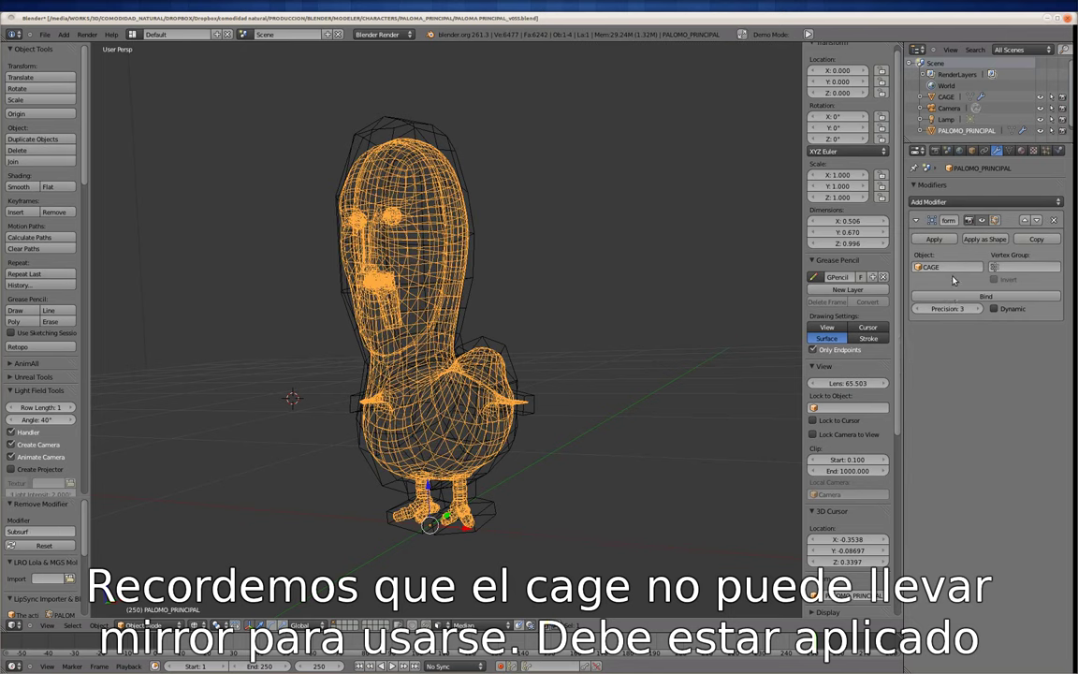
{"action": "left_click", "coordinate": [932, 202]}
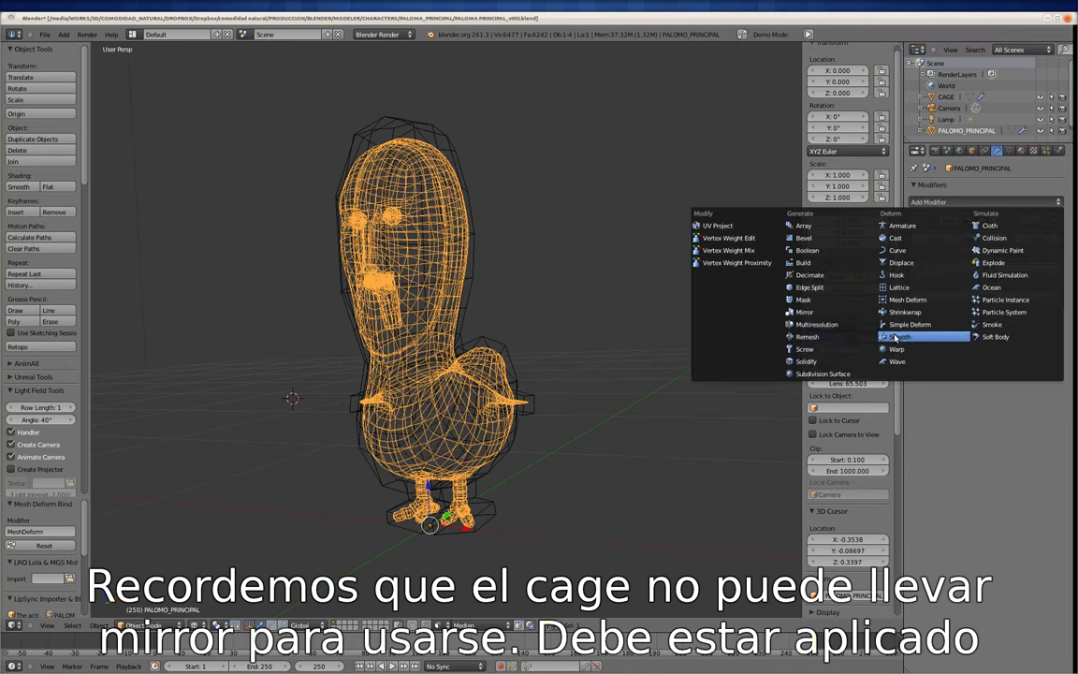
{"action": "left_click", "coordinate": [898, 301]}
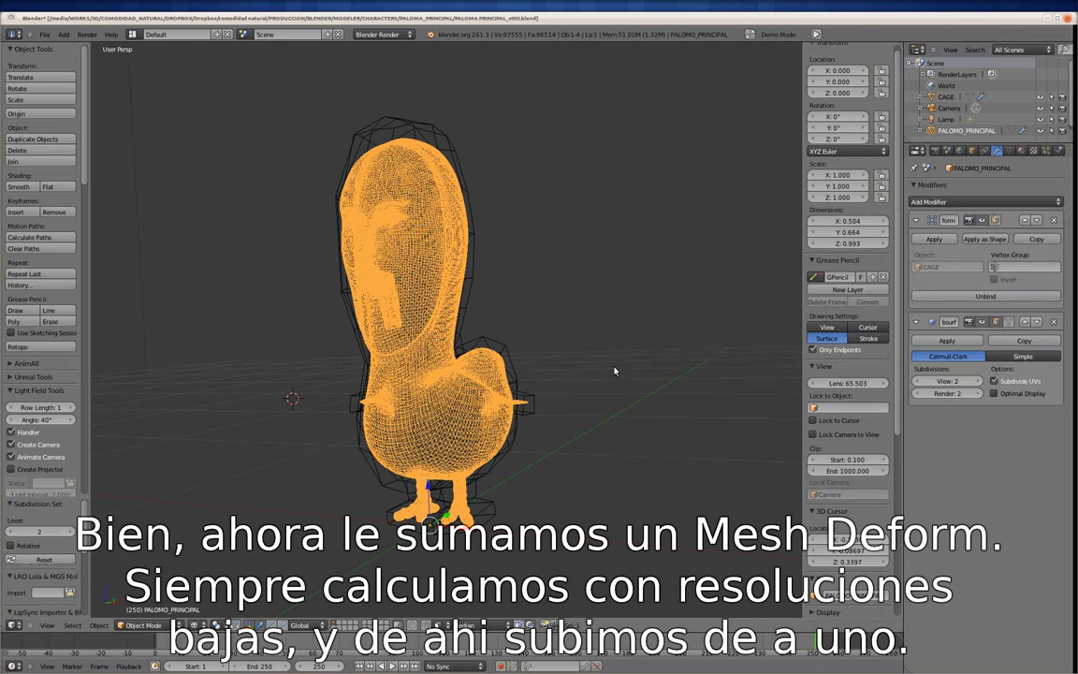
Step: Set the Mesh Deform object to CAGE and bind the pigeon to it
{"action": "right_click", "coordinate": [513, 357]}
{"action": "right_click", "coordinate": [457, 284]}
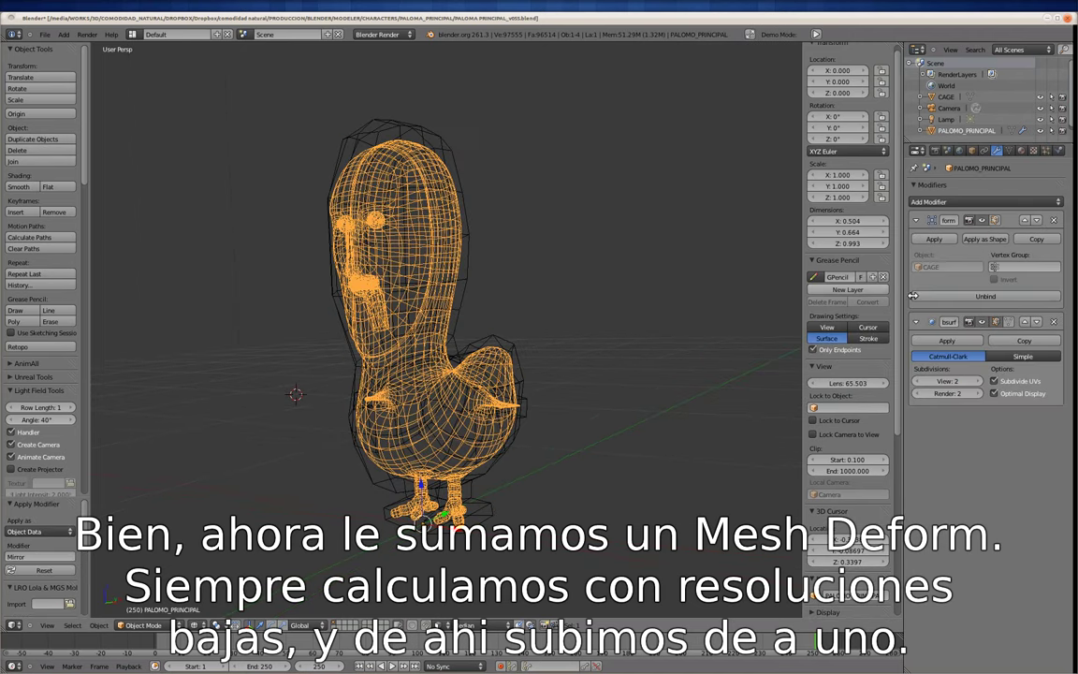
{"action": "left_click", "coordinate": [977, 298]}
Step: Set CAGE's Display Type to Wire in Object properties
{"action": "right_click", "coordinate": [483, 291]}
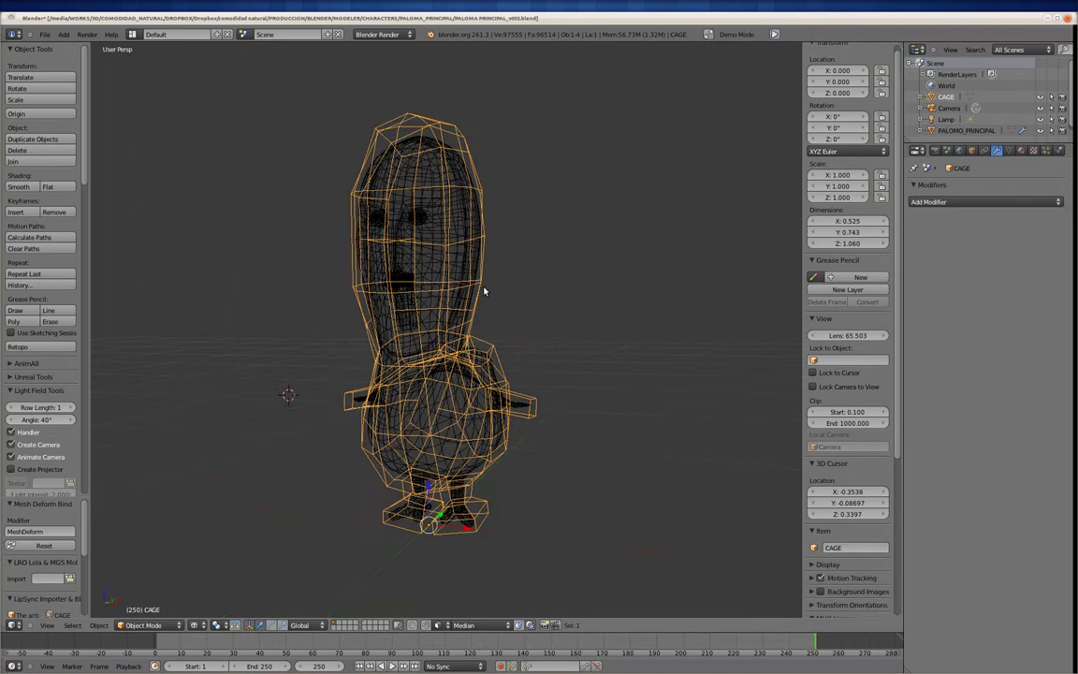
{"action": "key", "text": "z"}
{"action": "left_click", "coordinate": [972, 151]}
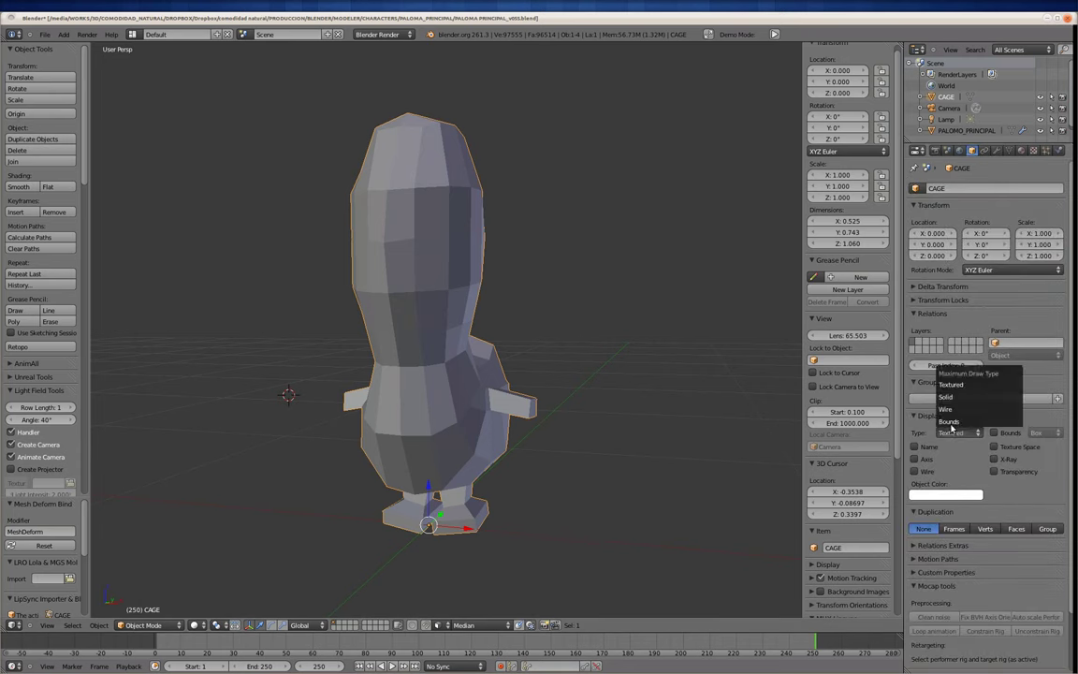
{"action": "left_click", "coordinate": [945, 409]}
Step: Collapse the View, 3D Cursor, Item and Display panels in the N-panel
{"action": "scroll", "coordinate": [575, 316], "scroll_direction": "up", "scroll_amount": 4}
{"action": "left_click", "coordinate": [821, 319]}
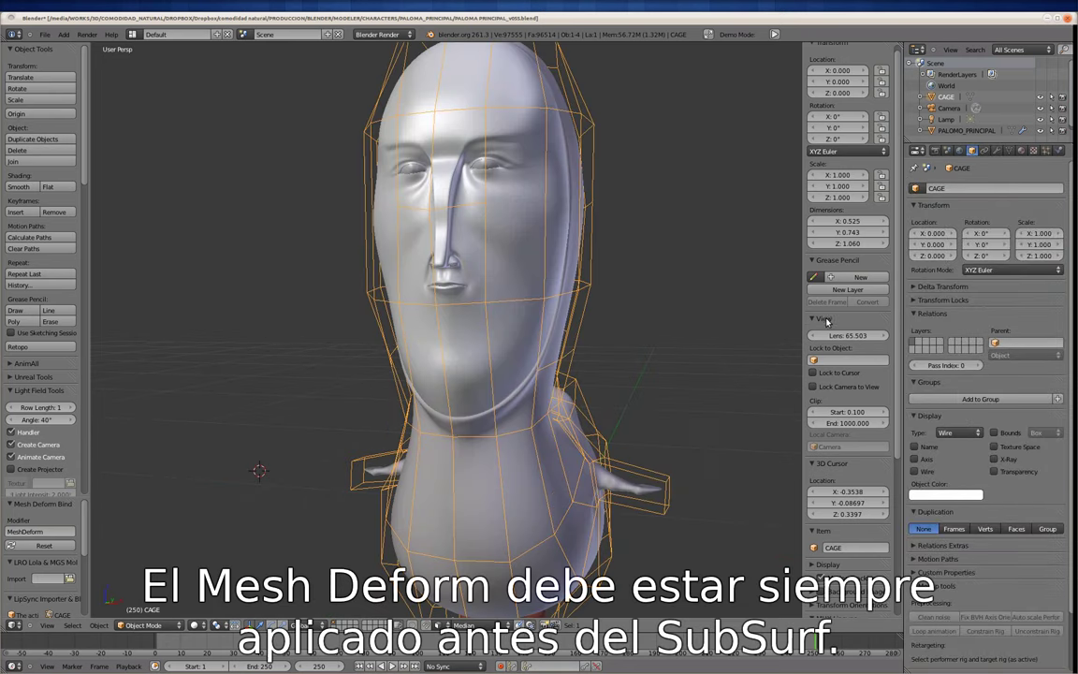
{"action": "left_click", "coordinate": [823, 331]}
{"action": "left_click", "coordinate": [827, 379]}
{"action": "left_click", "coordinate": [823, 346]}
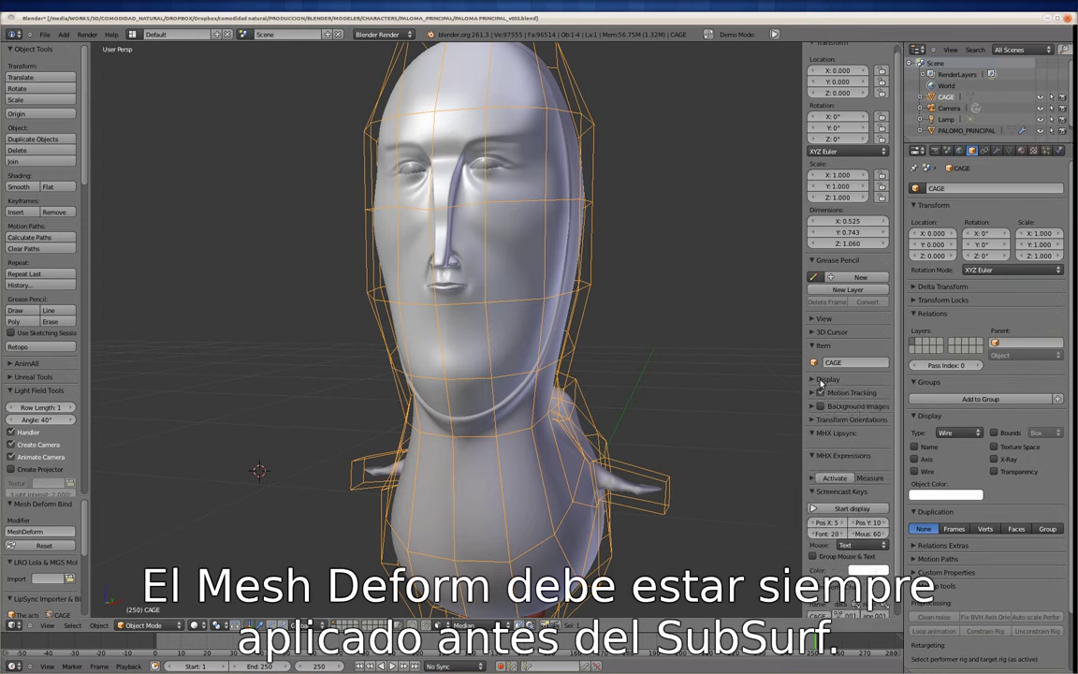
{"action": "left_click", "coordinate": [827, 359]}
Step: Collapse the unneeded tool shelf sections
{"action": "scroll", "coordinate": [561, 384], "scroll_direction": "down", "scroll_amount": 2}
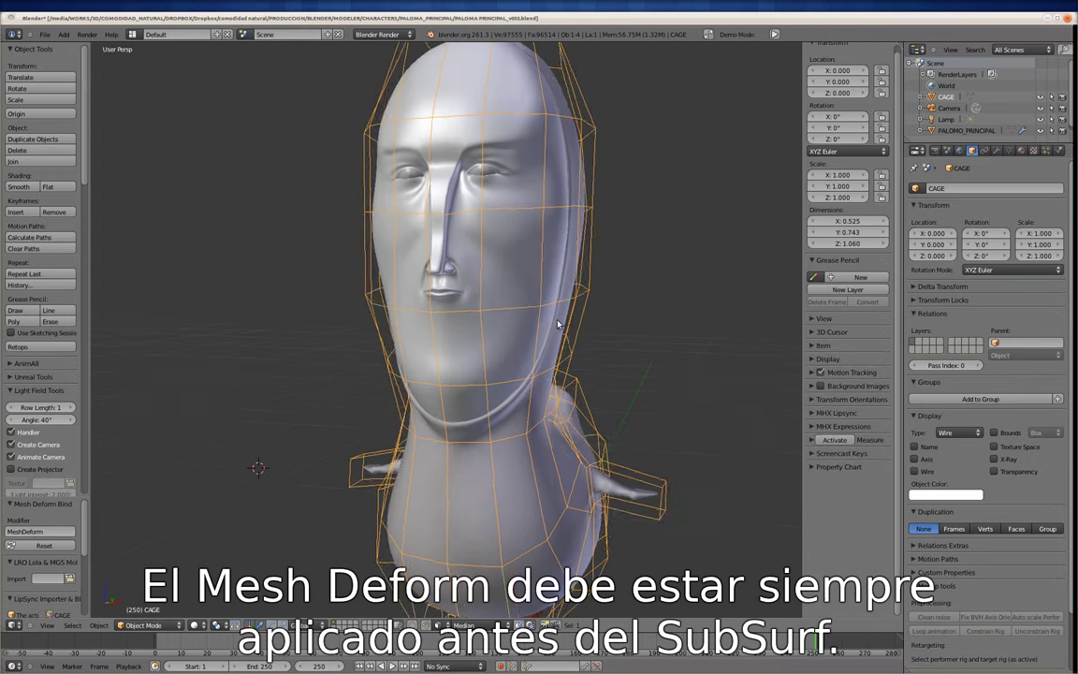
{"action": "scroll", "coordinate": [562, 384], "scroll_direction": "down", "scroll_amount": 2}
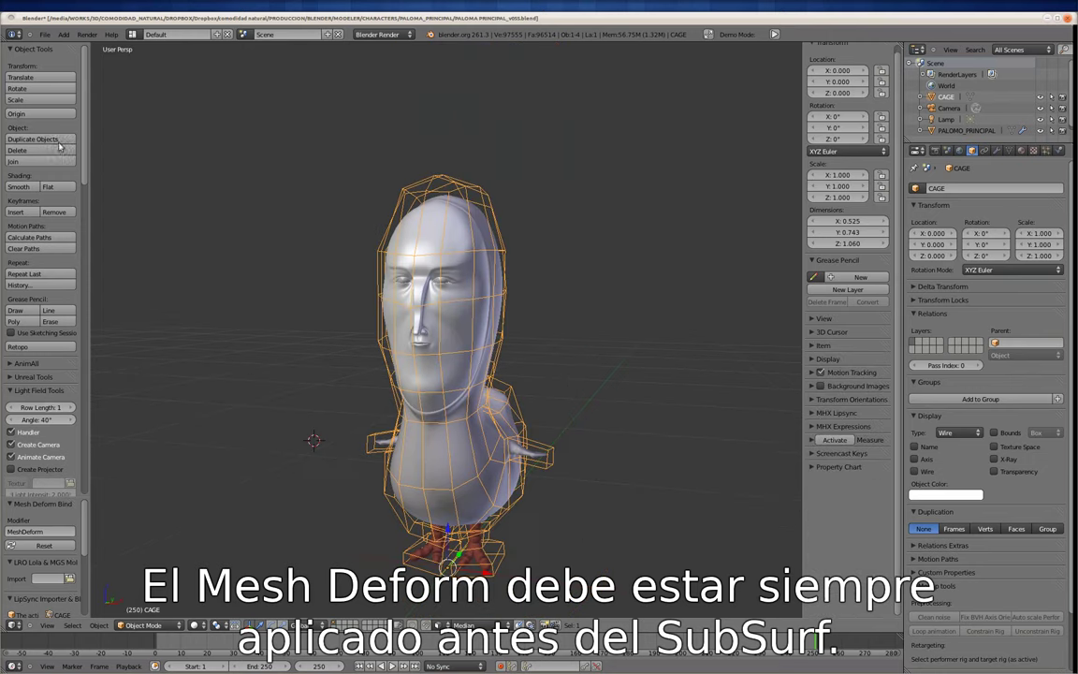
{"action": "left_click", "coordinate": [31, 49]}
{"action": "left_click", "coordinate": [31, 89]}
{"action": "left_click", "coordinate": [31, 103]}
{"action": "left_click_drag", "start_coordinate": [31, 105], "coordinate": [36, 202]}
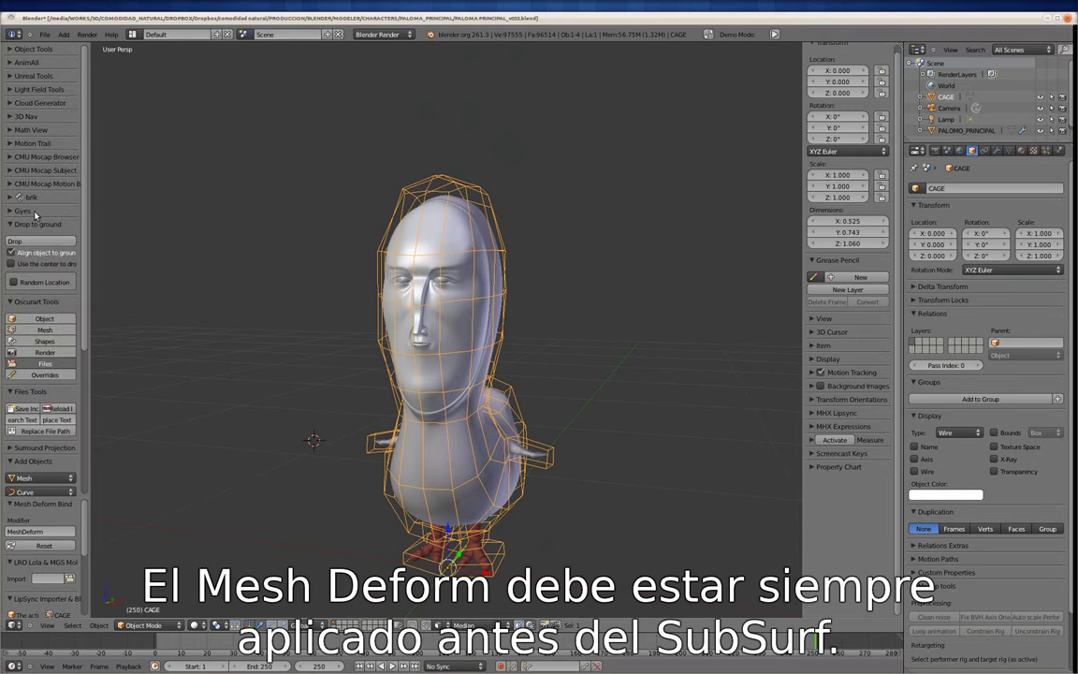
{"action": "left_click", "coordinate": [35, 225]}
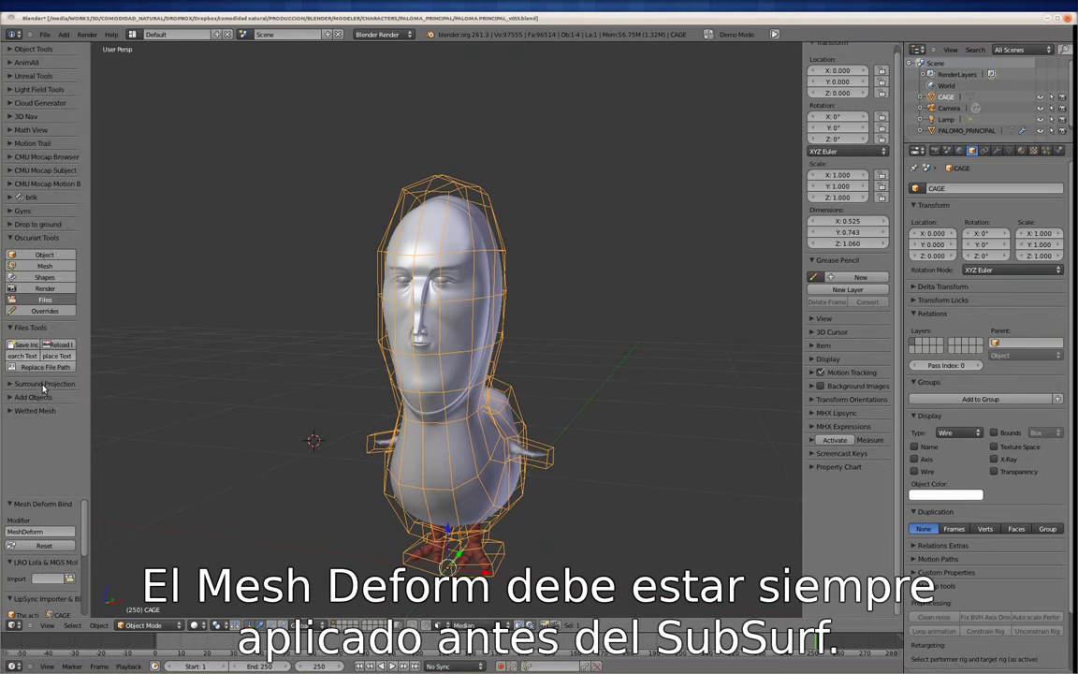
Step: In the CAGE's Edit Mode, select the tail vertices, move them, and drop them near their original place
{"action": "scroll", "coordinate": [530, 349], "scroll_direction": "up", "scroll_amount": 2}
{"action": "key", "text": "Tab"}
{"action": "scroll", "coordinate": [736, 232], "scroll_direction": "up", "scroll_amount": 1}
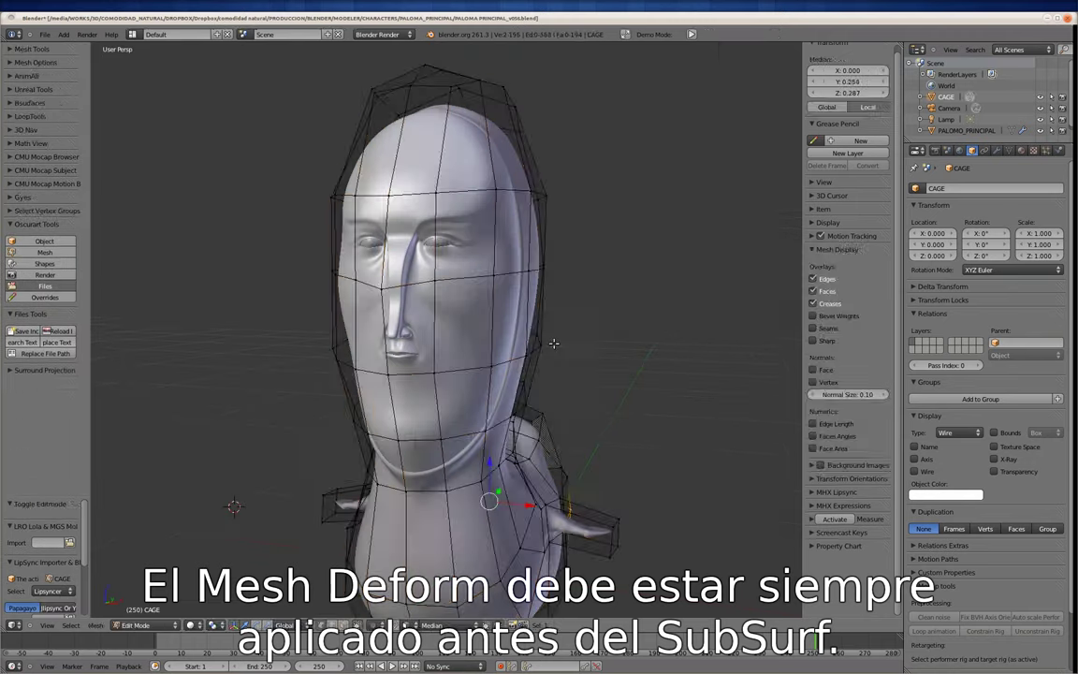
{"action": "key", "text": "a"}
{"action": "middle_click_drag", "start_coordinate": [629, 368], "coordinate": [599, 308]}
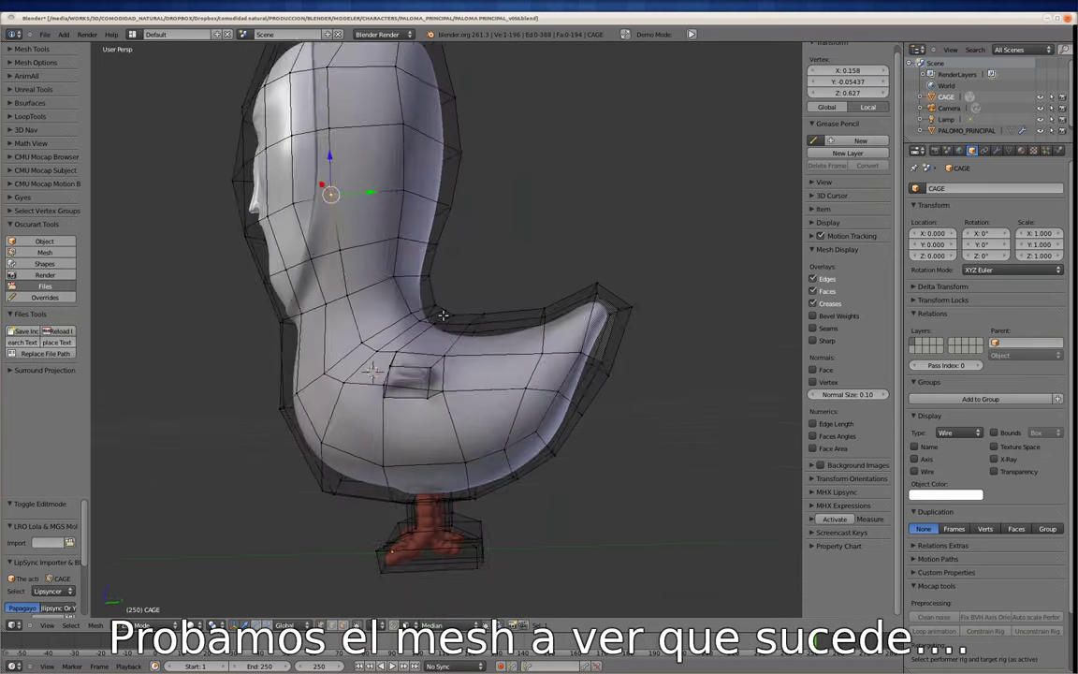
{"action": "key", "text": "c"}
{"action": "left_click_drag", "start_coordinate": [577, 272], "coordinate": [608, 328]}
{"action": "key", "text": "Escape"}
{"action": "mouse_move", "coordinate": [371, 334]}
{"action": "middle_mouse_down"}
{"action": "mouse_move", "coordinate": [412, 354]}
{"action": "mouse_move", "coordinate": [451, 434]}
{"action": "middle_mouse_up"}
{"action": "middle_click_drag", "start_coordinate": [566, 373], "coordinate": [599, 309]}
{"action": "key", "text": "g"}
{"action": "left_click", "coordinate": [550, 300]}
Step: Pull the cage's feet vertices downward to test deformation, then cancel the move and leave Edit Mode
{"action": "key", "text": "a"}
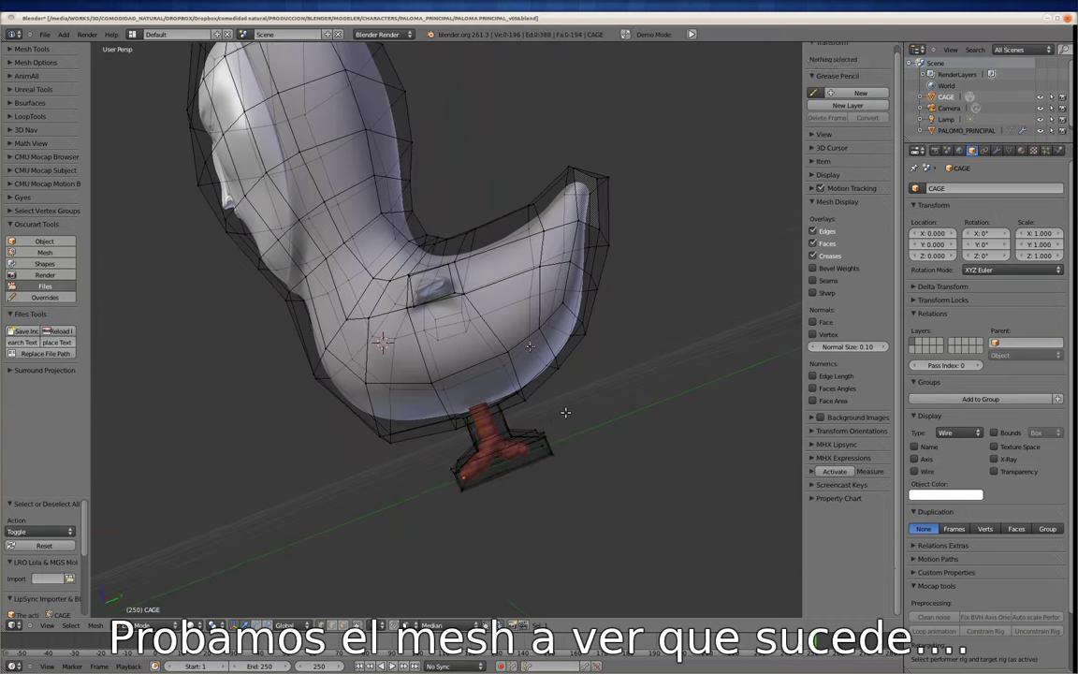
{"action": "key", "text": "l"}
{"action": "key", "text": "g"}
{"action": "right_click", "coordinate": [535, 438]}
{"action": "mouse_move", "coordinate": [535, 438]}
{"action": "middle_mouse_down"}
{"action": "mouse_move", "coordinate": [464, 404]}
{"action": "mouse_move", "coordinate": [452, 341]}
{"action": "mouse_move", "coordinate": [488, 373]}
{"action": "middle_mouse_up"}
{"action": "key", "text": "Tab"}
Step: Pull the cage's head upward, cancel the move, exit Edit Mode and select the pigeon body
{"action": "key", "text": "z"}
{"action": "key", "text": "Tab"}
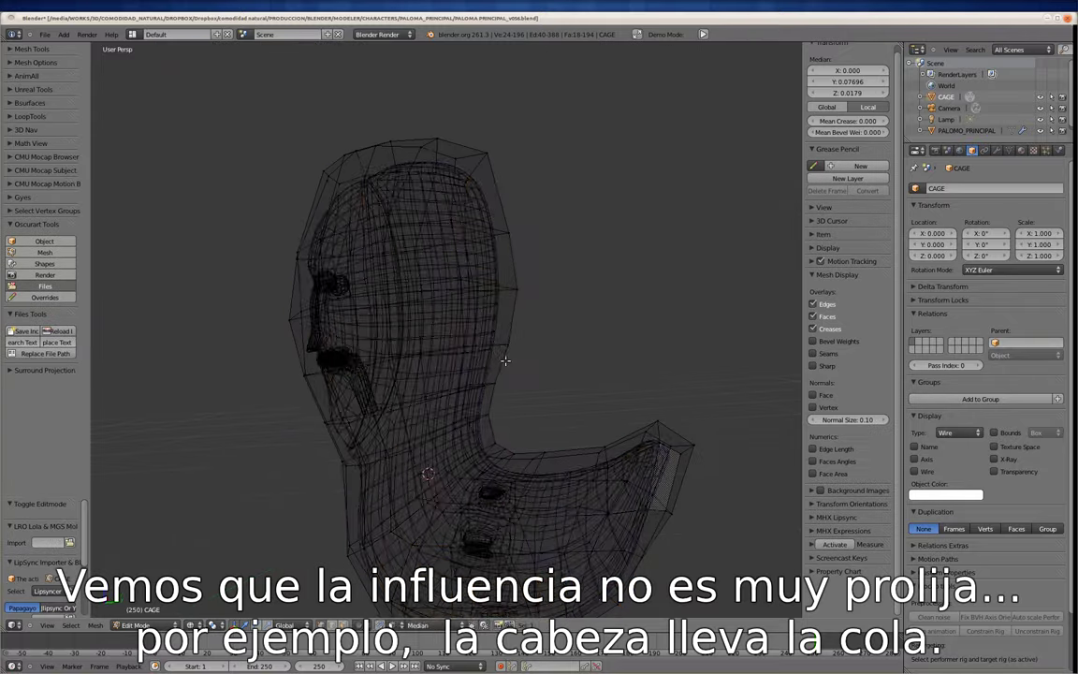
{"action": "key", "text": "z"}
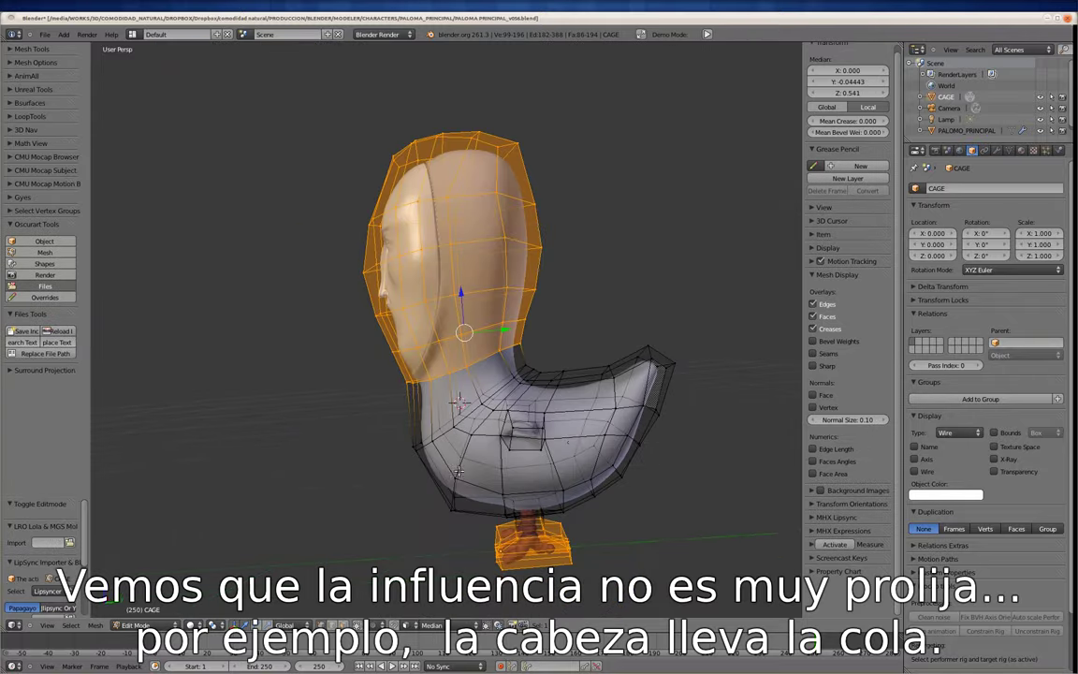
{"action": "key", "text": "g"}
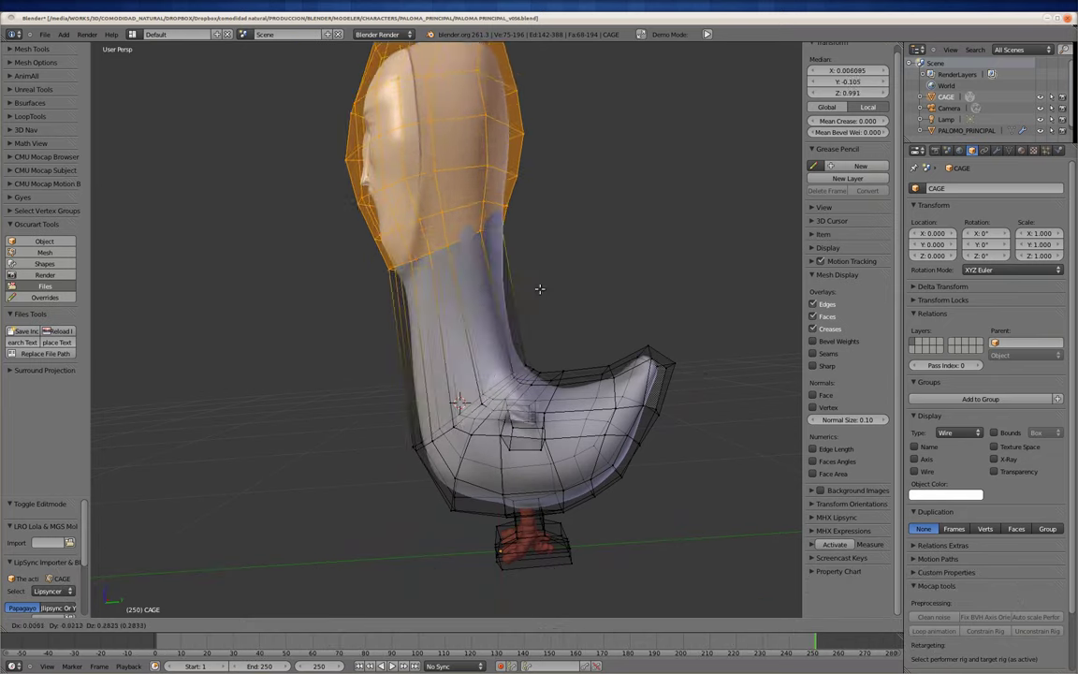
{"action": "key", "text": "Escape"}
{"action": "key", "text": "Tab"}
{"action": "right_click", "coordinate": [501, 382]}
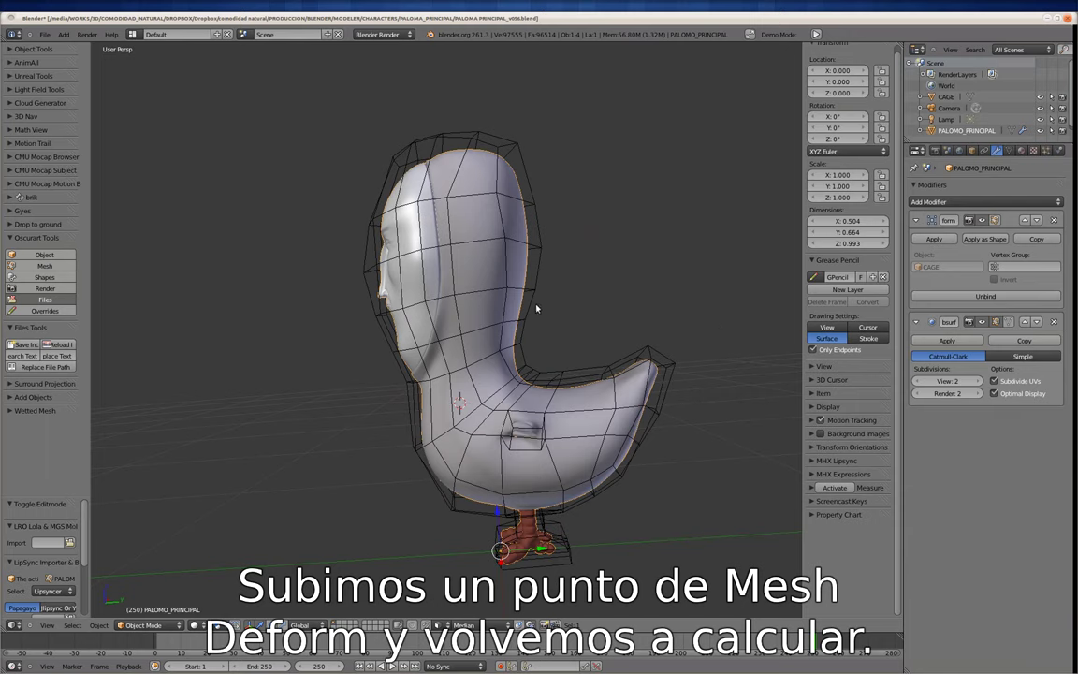
Step: Select the CAGE object and set its display to solid
{"action": "right_click", "coordinate": [536, 307]}
{"action": "left_click", "coordinate": [972, 152]}
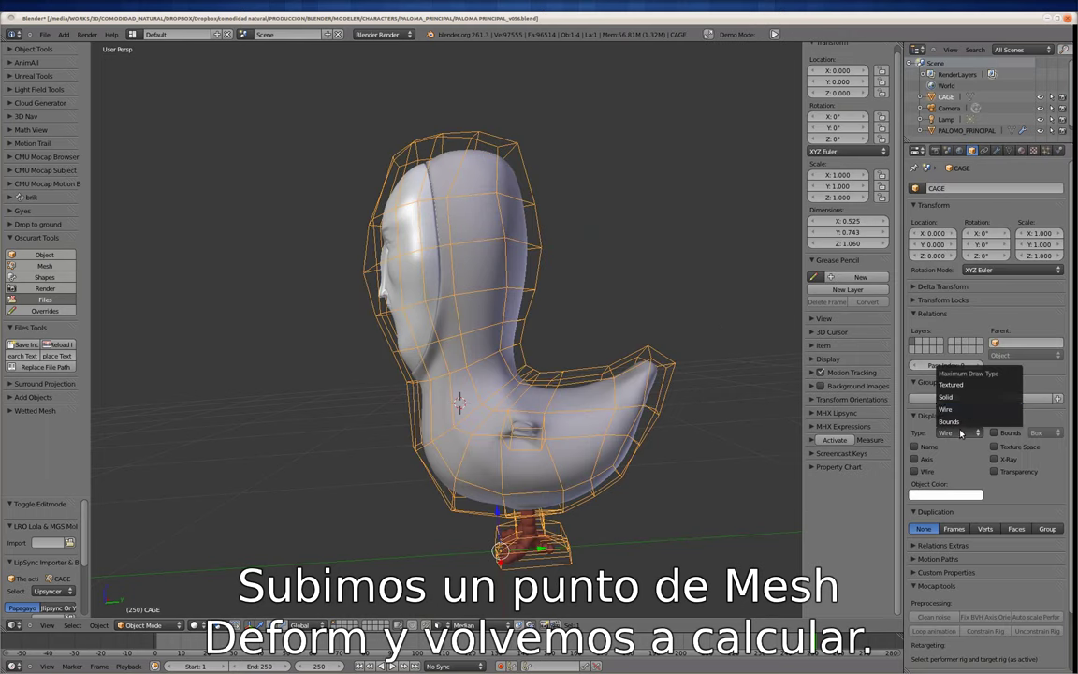
{"action": "left_click", "coordinate": [973, 400]}
Step: Select the pigeon body and rebind its Mesh Deform modifier at precision 3
{"action": "right_click", "coordinate": [469, 372]}
{"action": "scroll", "coordinate": [511, 361], "scroll_direction": "up", "scroll_amount": 3}
{"action": "mouse_move", "coordinate": [511, 361]}
{"action": "middle_mouse_down"}
{"action": "mouse_move", "coordinate": [619, 366]}
{"action": "mouse_move", "coordinate": [513, 337]}
{"action": "mouse_move", "coordinate": [442, 372]}
{"action": "mouse_move", "coordinate": [615, 317]}
{"action": "mouse_move", "coordinate": [901, 347]}
{"action": "middle_mouse_up"}
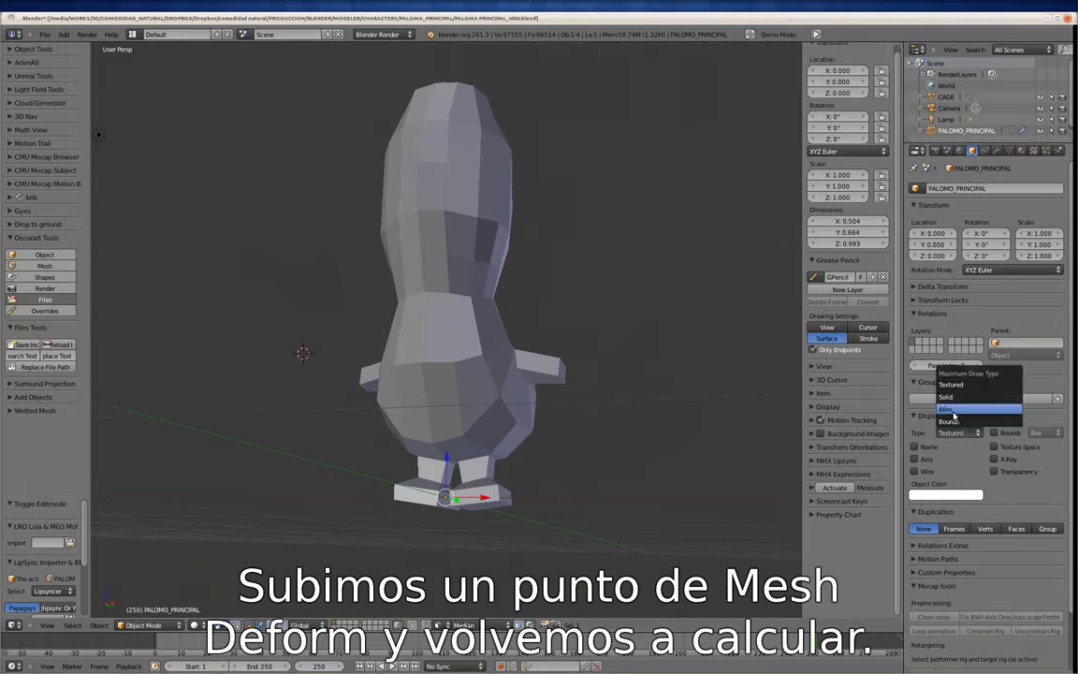
{"action": "left_click", "coordinate": [960, 433]}
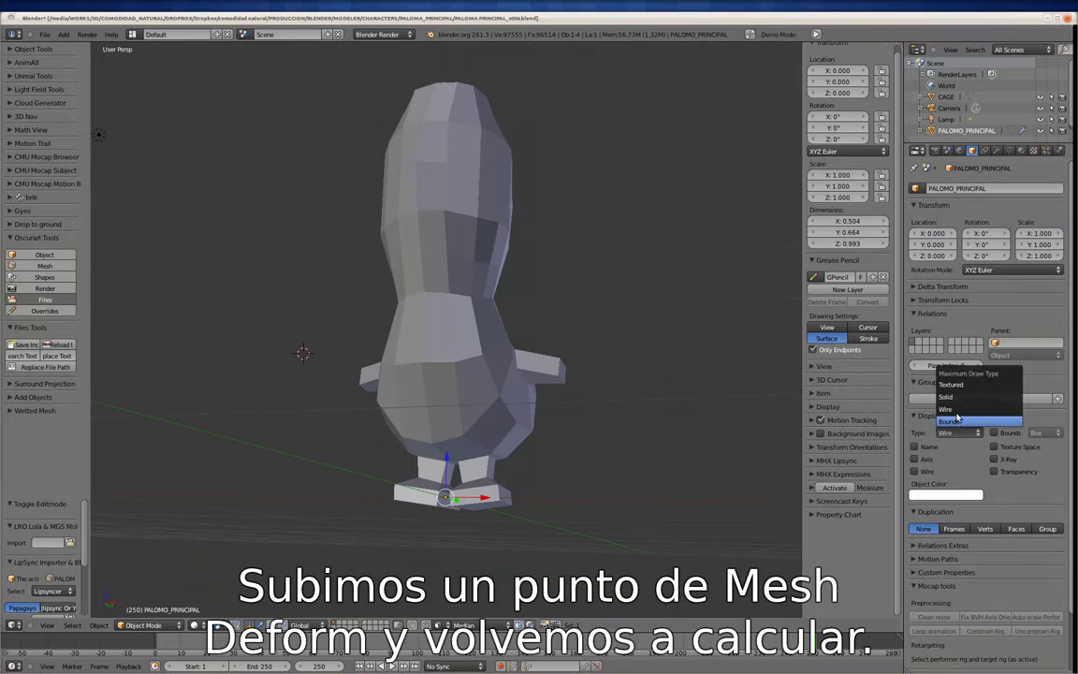
{"action": "mouse_move", "coordinate": [513, 372]}
{"action": "middle_mouse_down"}
{"action": "mouse_move", "coordinate": [524, 337]}
{"action": "mouse_move", "coordinate": [510, 312]}
{"action": "mouse_move", "coordinate": [562, 395]}
{"action": "middle_mouse_up"}
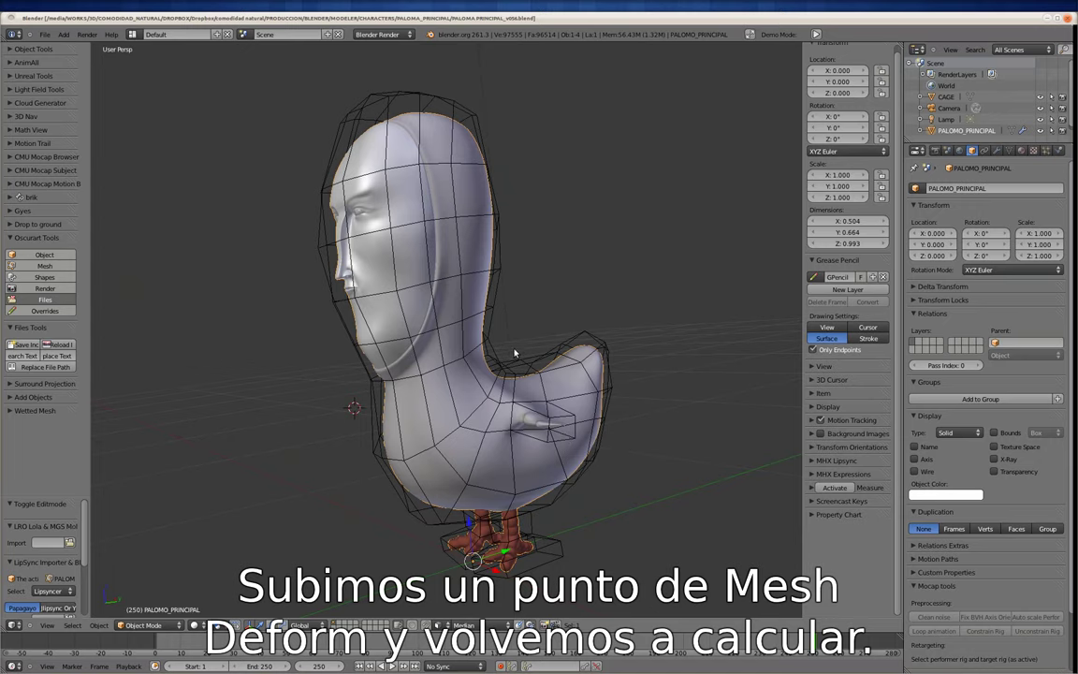
{"action": "left_click", "coordinate": [998, 153]}
{"action": "left_click", "coordinate": [985, 296]}
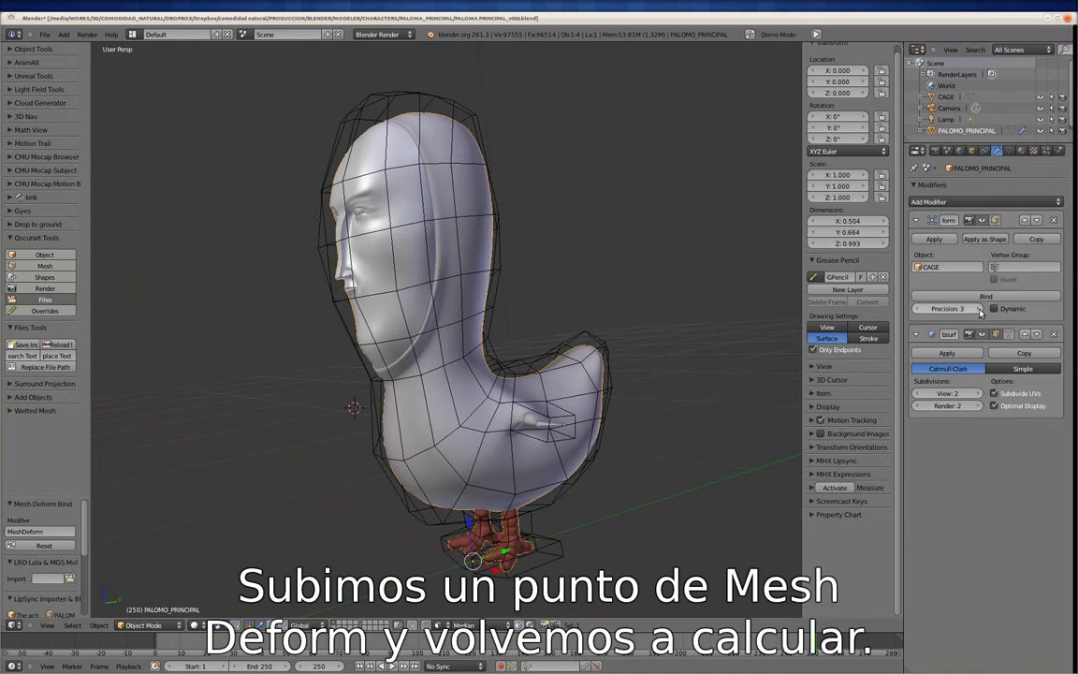
Step: In the CAGE's Edit Mode, lasso-select the head vertices and move them to deform the pigeon
{"action": "right_click", "coordinate": [493, 343]}
{"action": "middle_click_drag", "start_coordinate": [493, 343], "coordinate": [402, 346]}
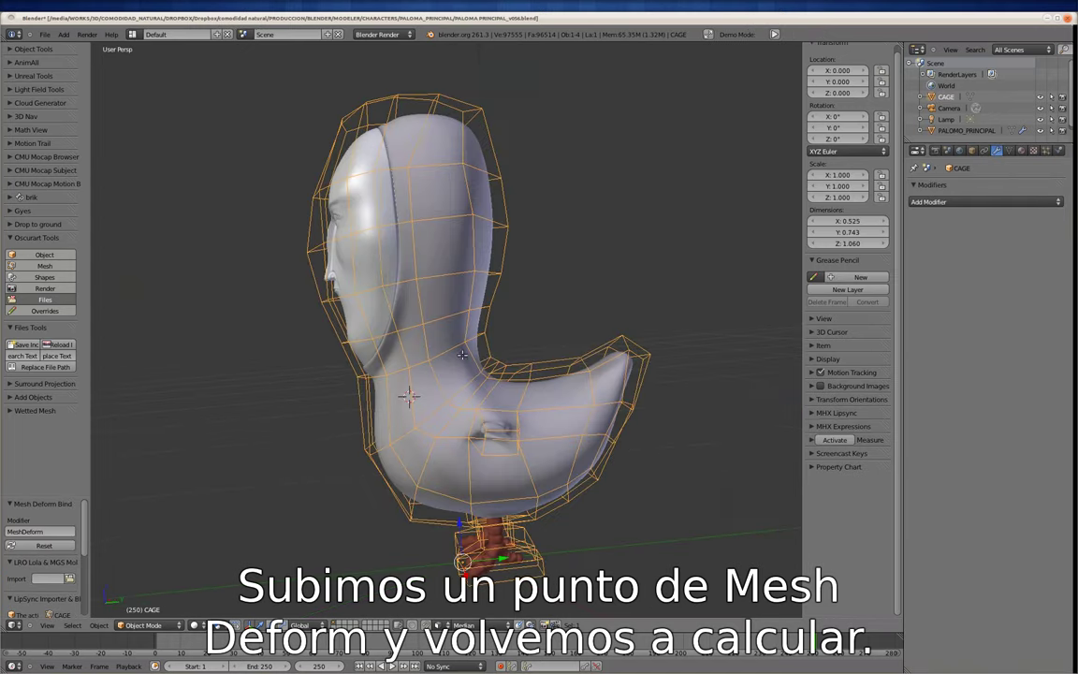
{"action": "key", "text": "Tab"}
{"action": "key", "text": "a"}
{"action": "left_click_drag", "start_coordinate": [617, 57], "coordinate": [197, 487], "text": "ctrl"}
{"action": "key", "text": "g"}
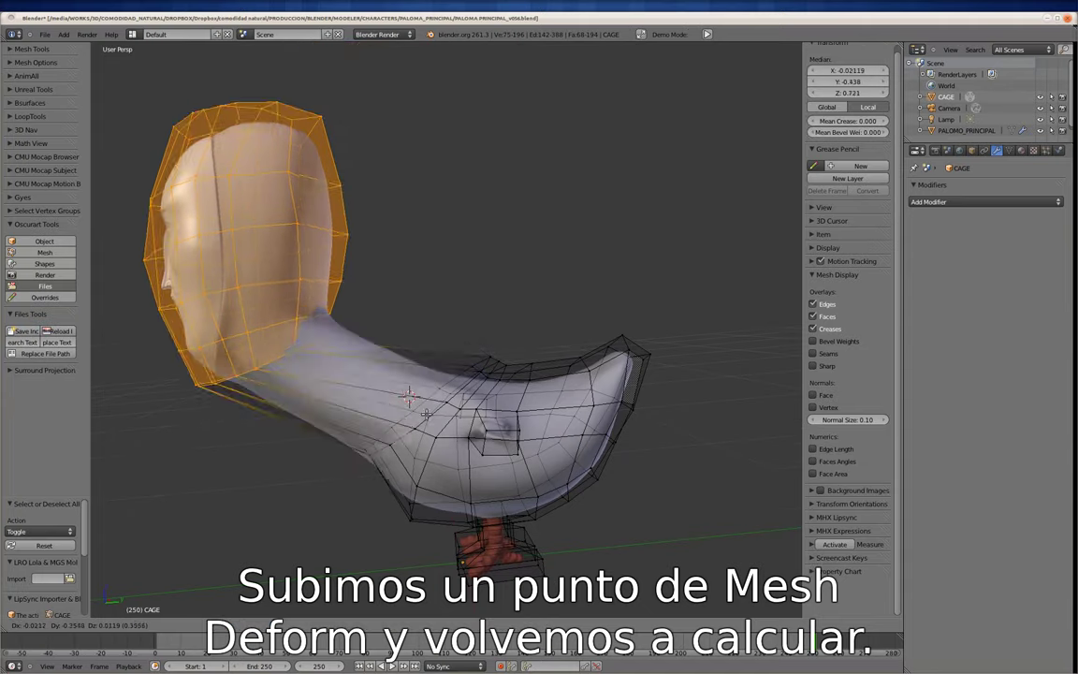
{"action": "left_click", "coordinate": [453, 328]}
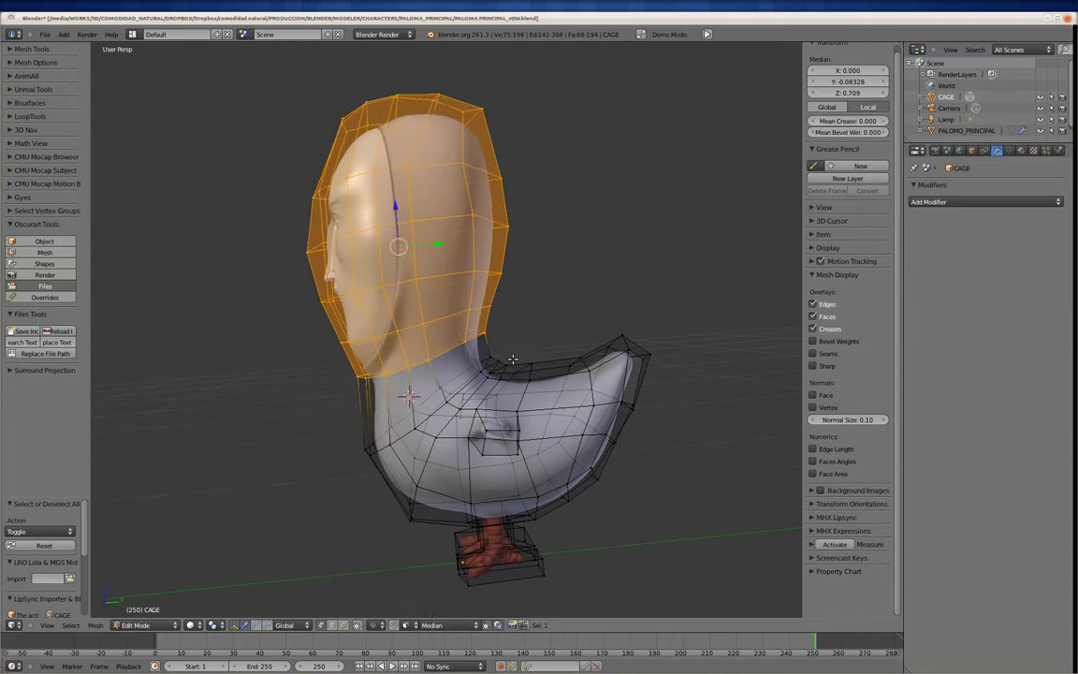
Step: Lasso-select the cage's feet vertices, move them to test deformation, and return to Object Mode
{"action": "scroll", "coordinate": [453, 328], "scroll_direction": "up", "scroll_amount": 3}
{"action": "middle_click_drag", "start_coordinate": [453, 328], "coordinate": [453, 187], "text": "shift"}
{"action": "key", "text": "a"}
{"action": "left_click_drag", "start_coordinate": [561, 435], "coordinate": [567, 582], "text": "ctrl"}
{"action": "key", "text": "g"}
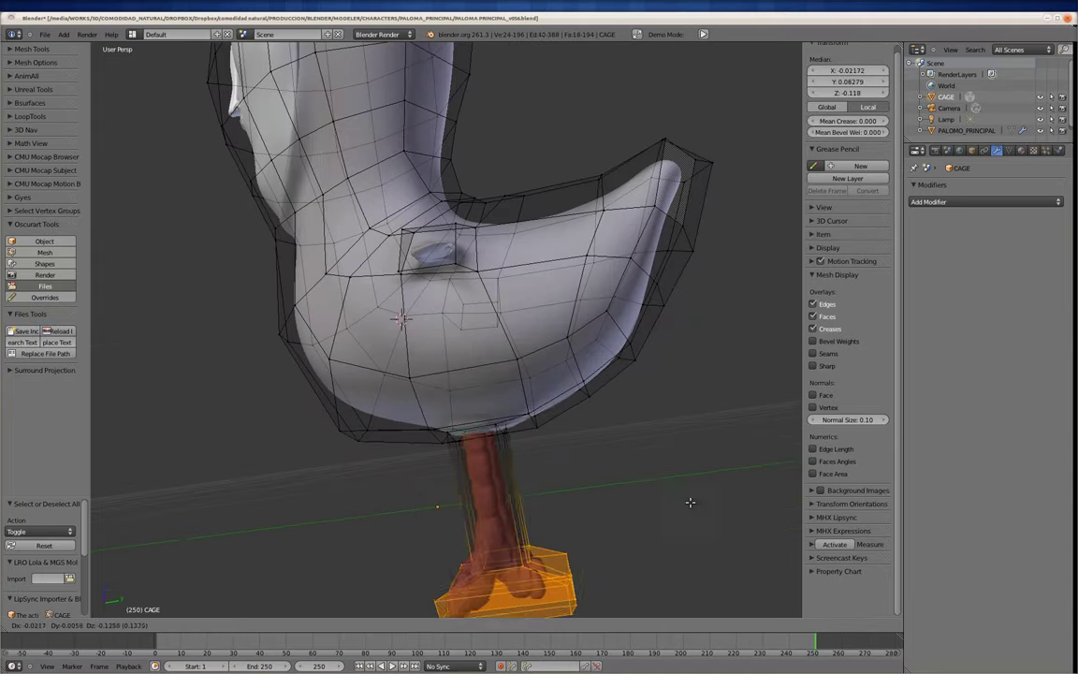
{"action": "left_click", "coordinate": [589, 397]}
{"action": "key", "text": "Tab"}
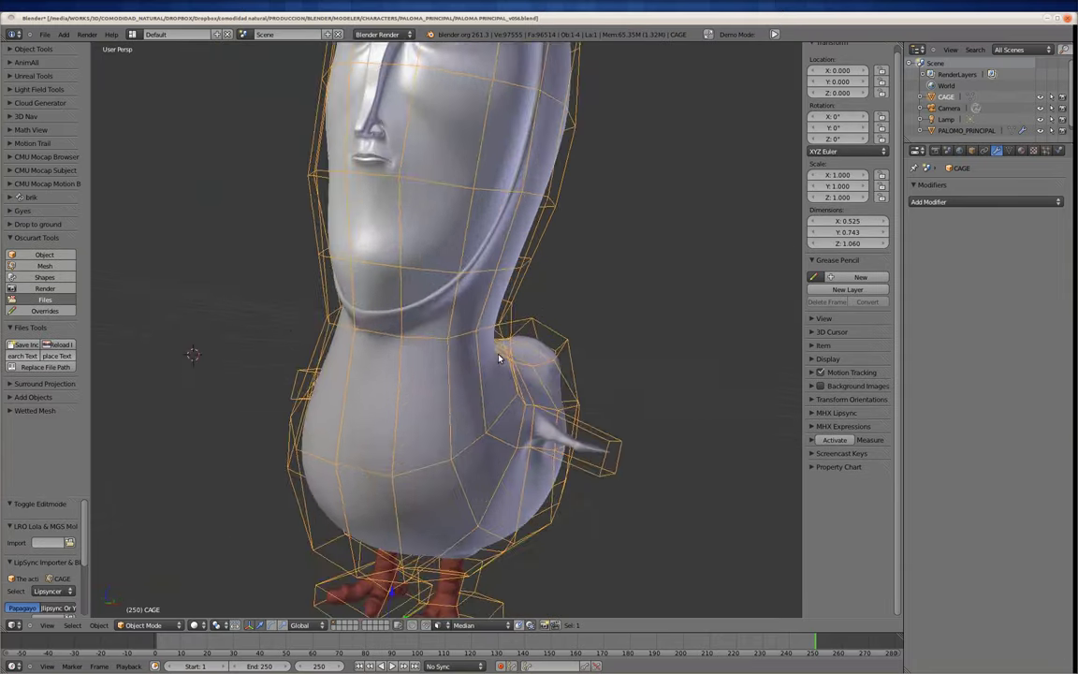